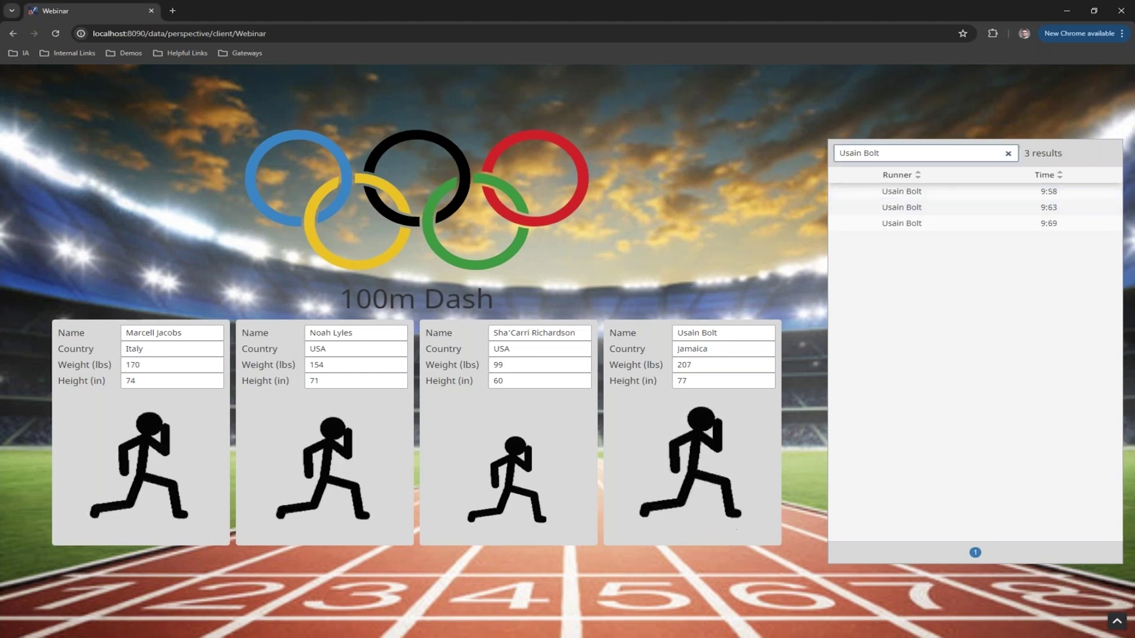
Clear the runner name search from the race results table.
left_click(1008, 153)
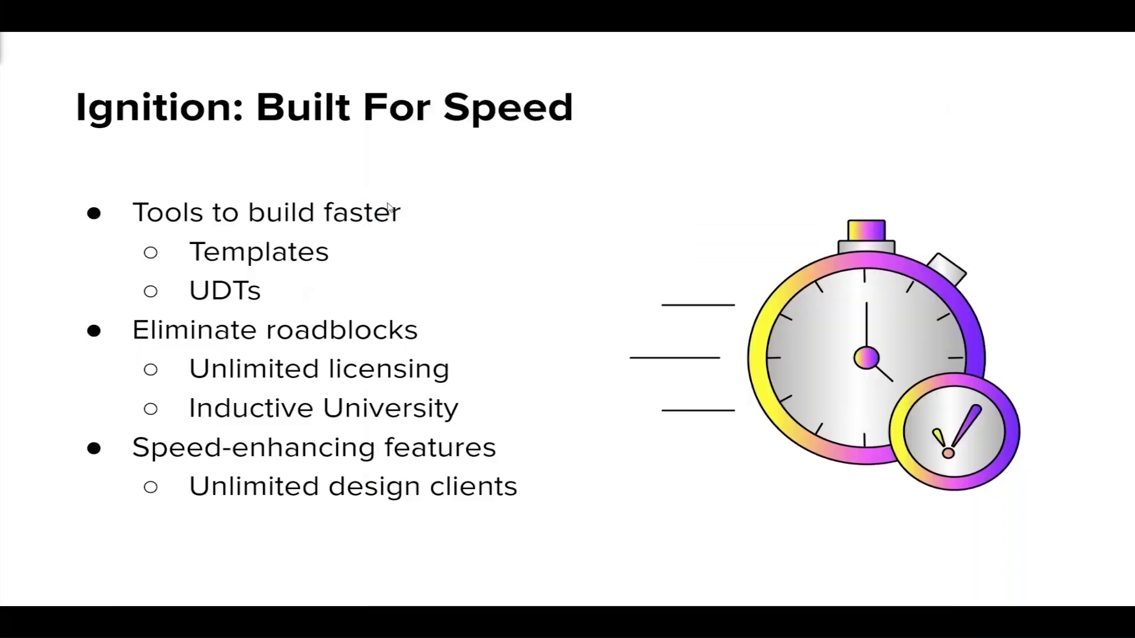
Advance to the tips recap slide, end the slideshow and switch to Ignition Designer.
key("Right")
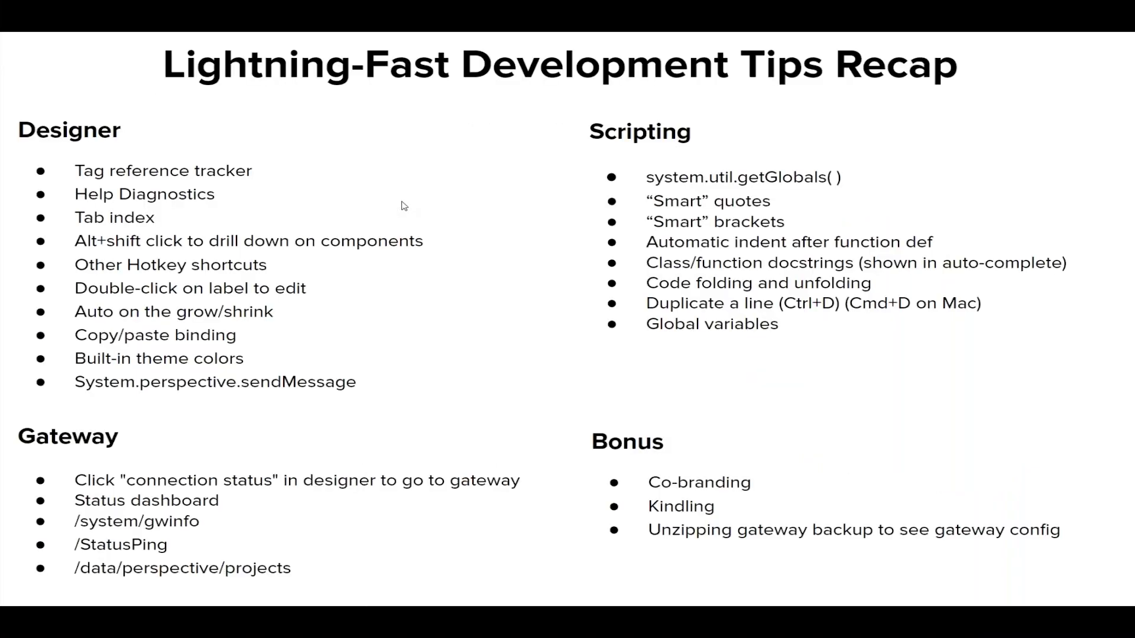
key("Escape")
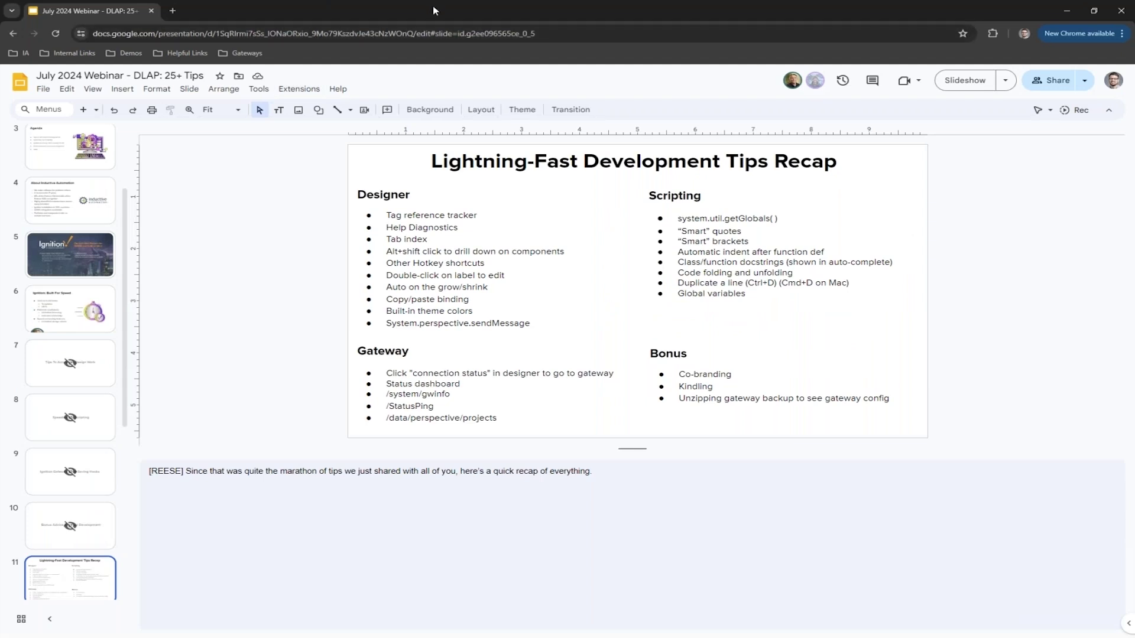
key("super+Down")
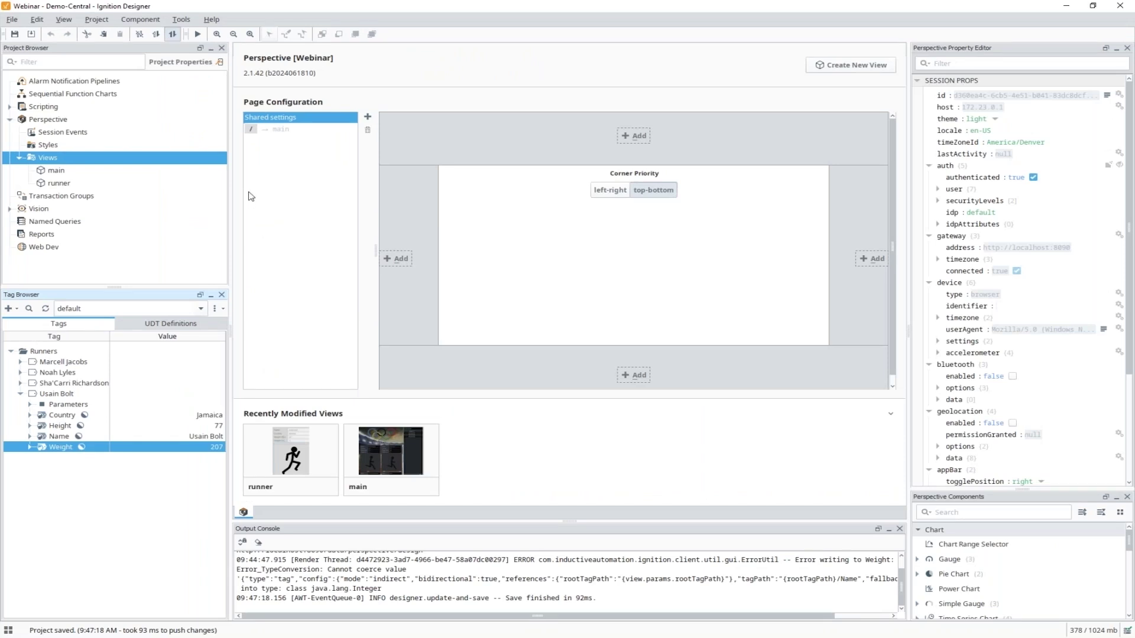
Widen the project and tag browsers and look at the Runner UDT definition.
left_click_drag(231, 266, 275, 366)
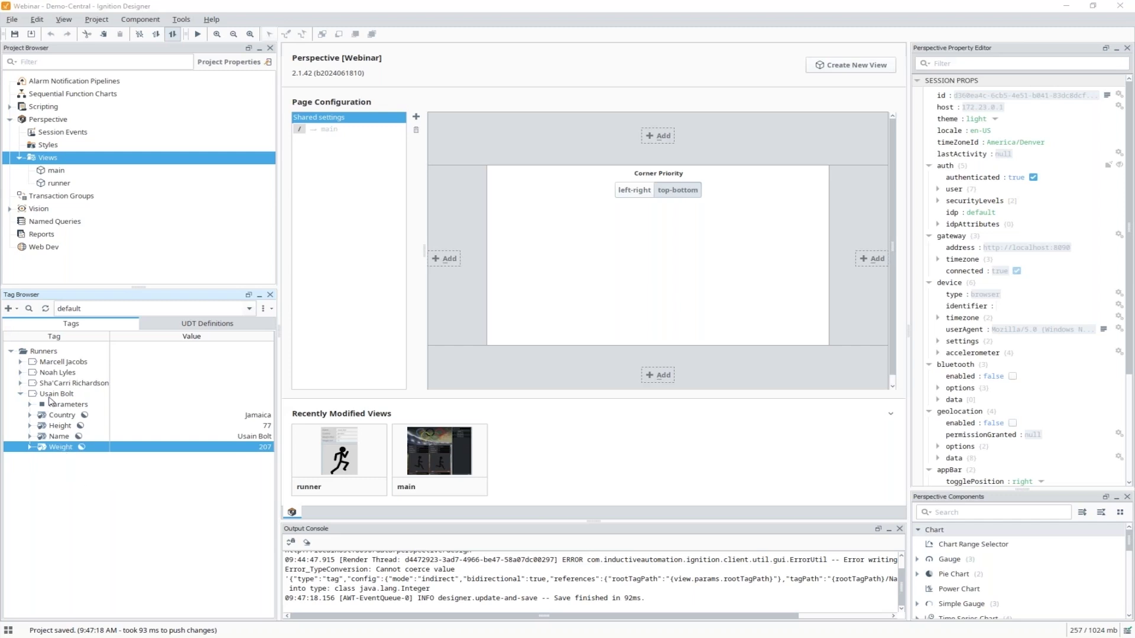
left_click(177, 323)
left_click(50, 352)
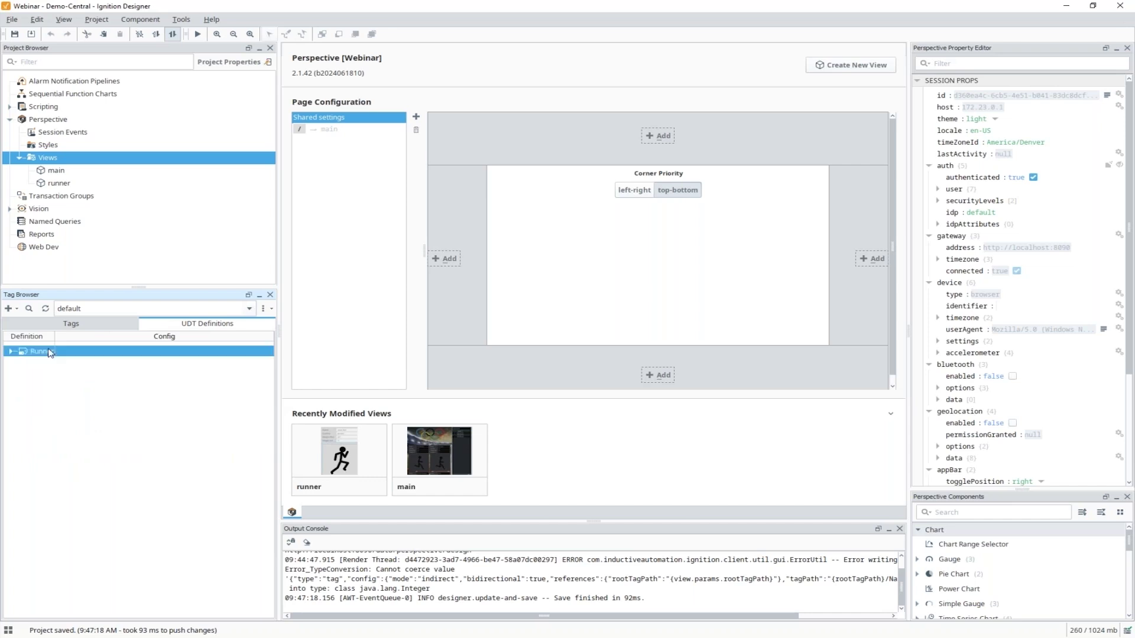
Return to the tag instances and open the tag diagnostics for Usain Bolt's Weight tag.
left_click(72, 328)
left_click_drag(61, 363, 58, 401)
left_click(61, 447)
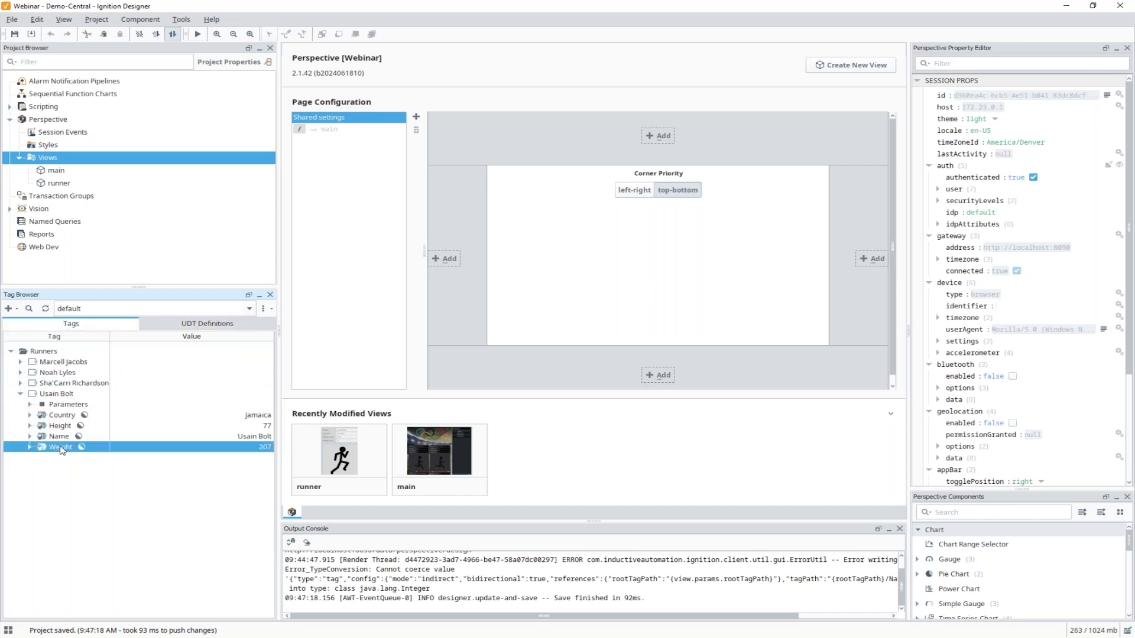
right_click(62, 449)
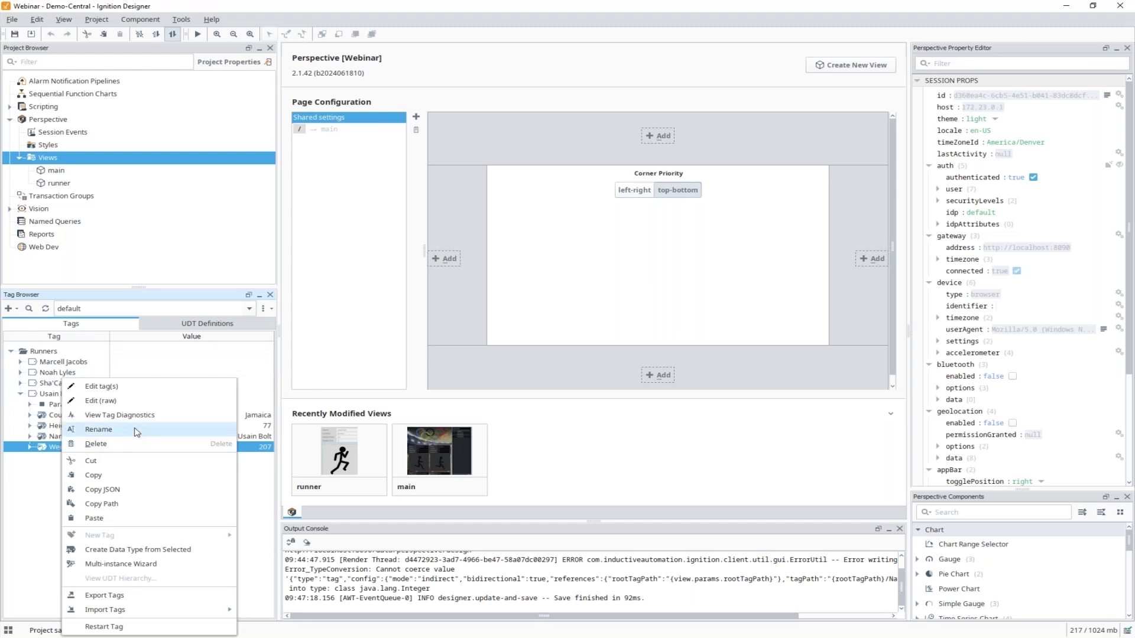
left_click(166, 417)
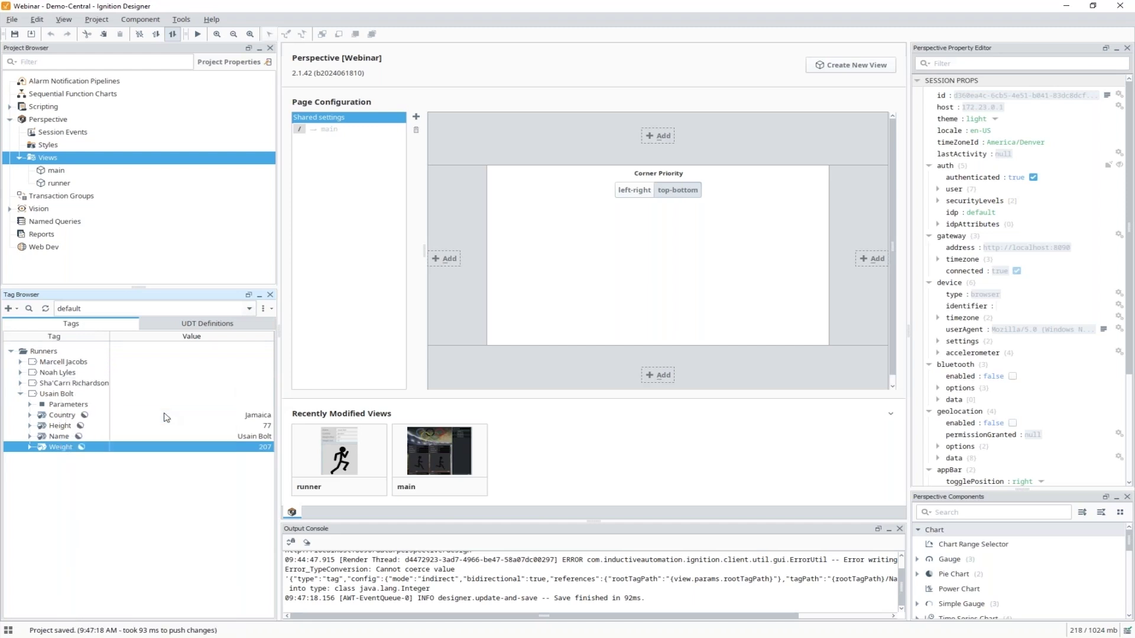
Review the Weight tag's diagnostics, active subscriptions and reference log.
left_click_drag(291, 121, 306, 120)
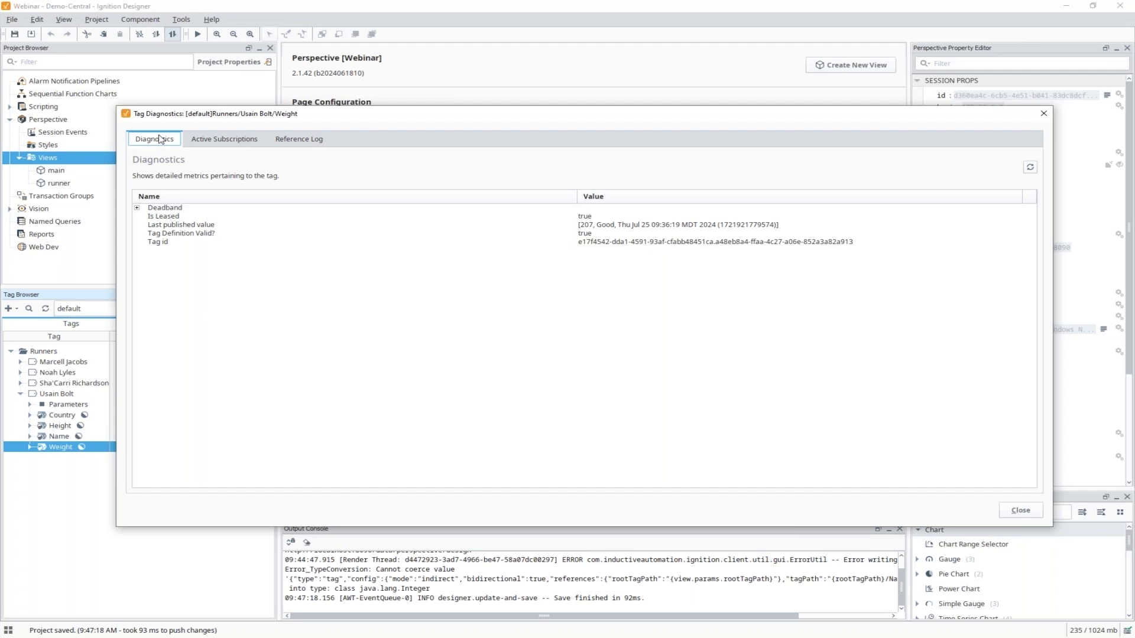
left_click(234, 141)
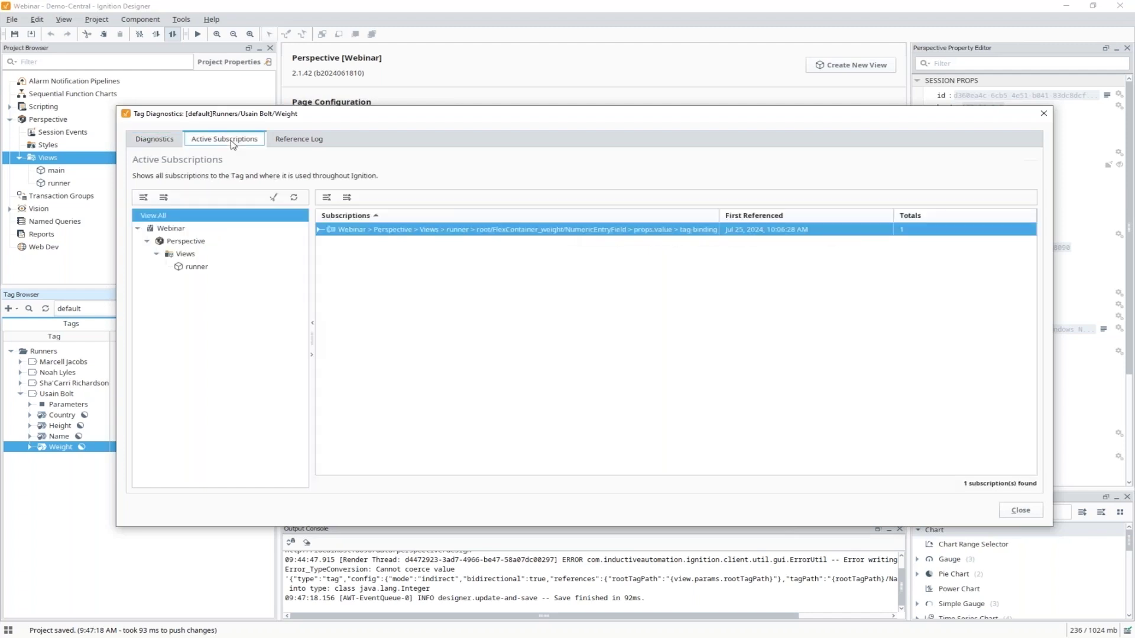
left_click(289, 144)
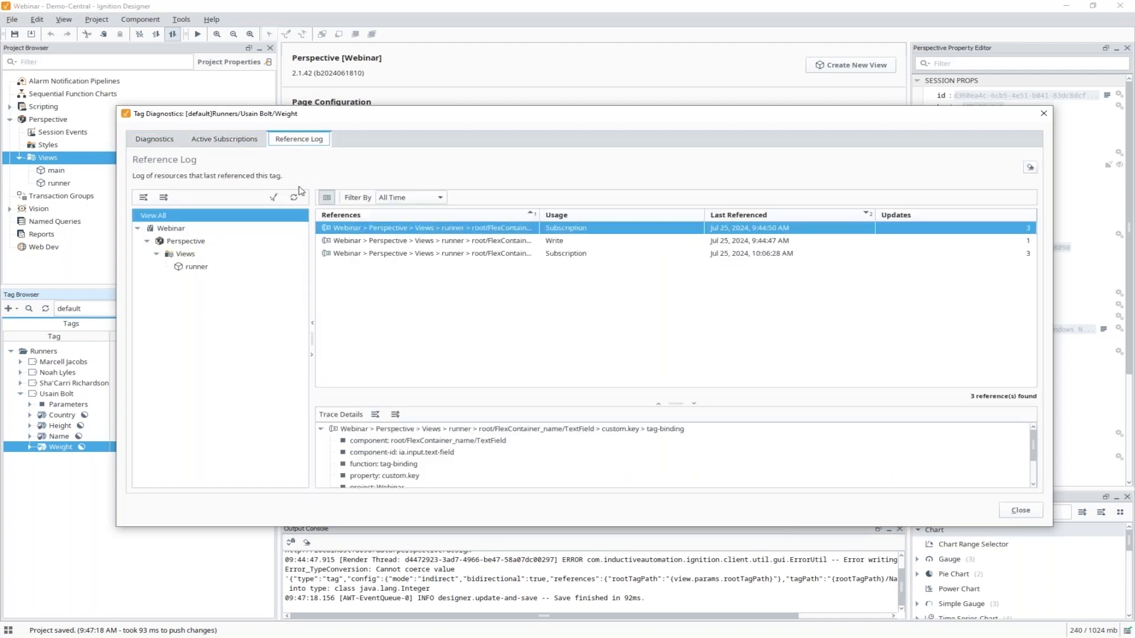
left_click(244, 142)
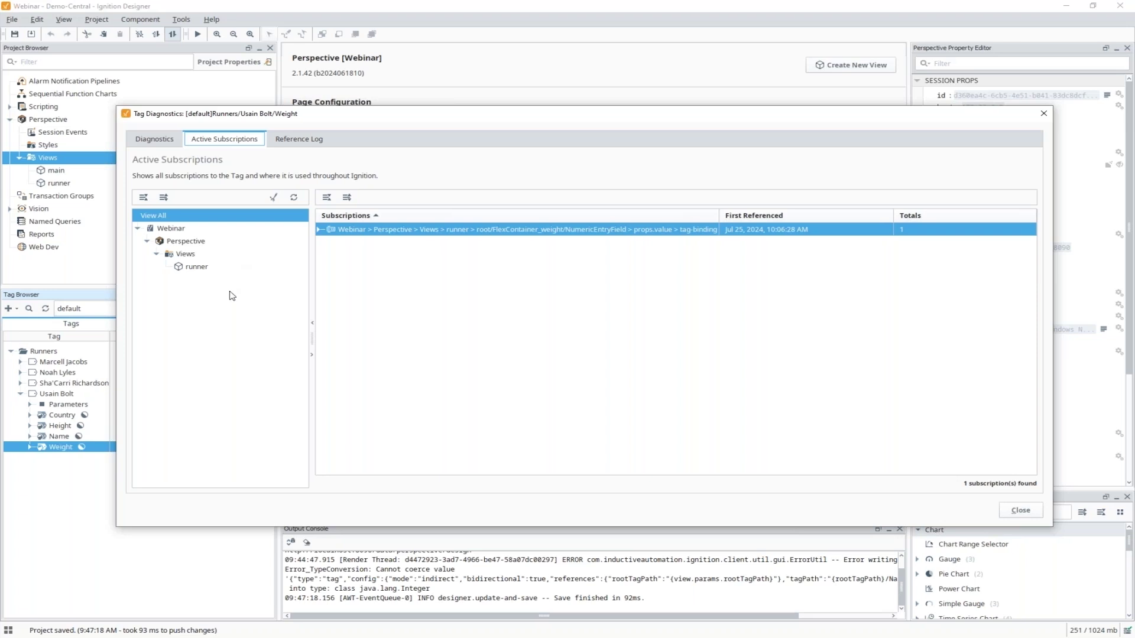
Narrow the active subscriptions from the Webinar project down to the runner view and widen the Subscriptions column to show the full path.
left_click(168, 230)
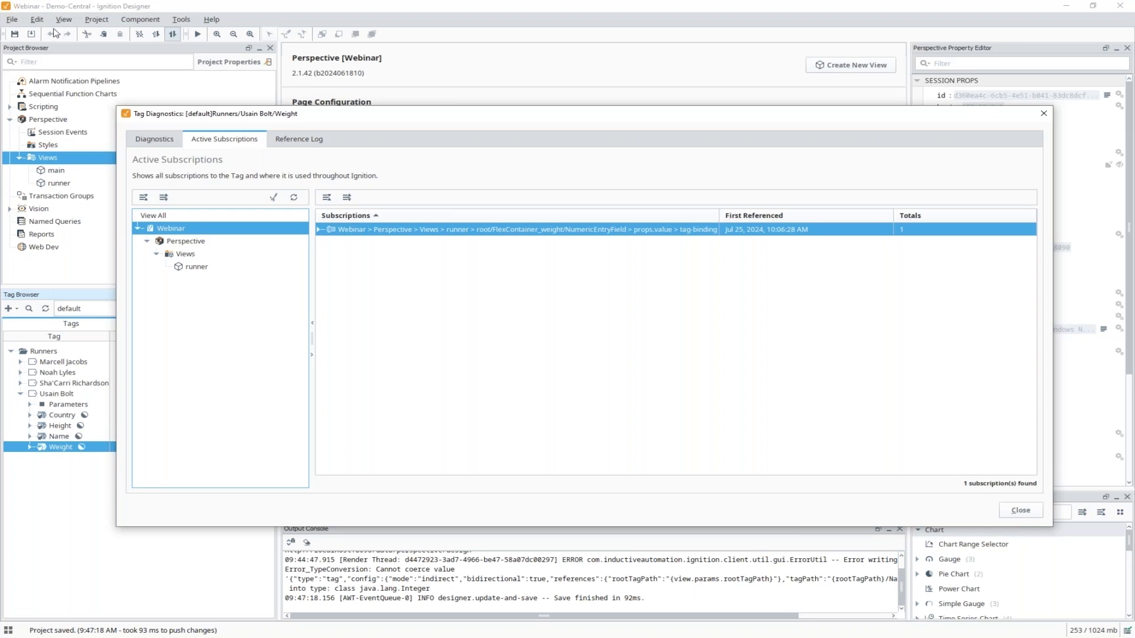
left_click(177, 242)
left_click(182, 257)
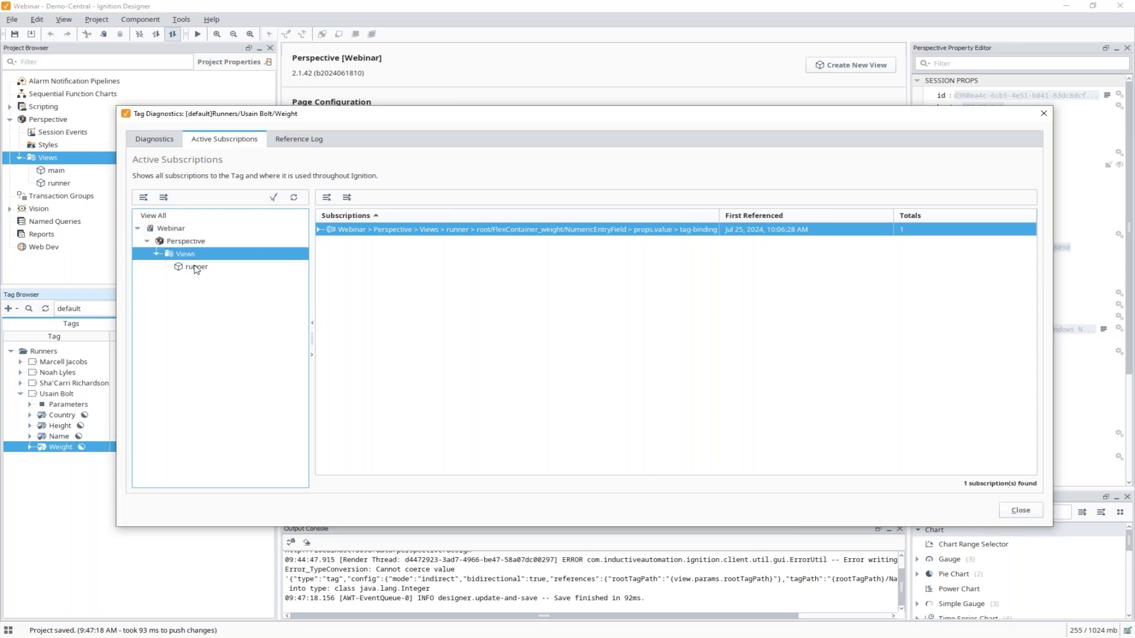
left_click(197, 268)
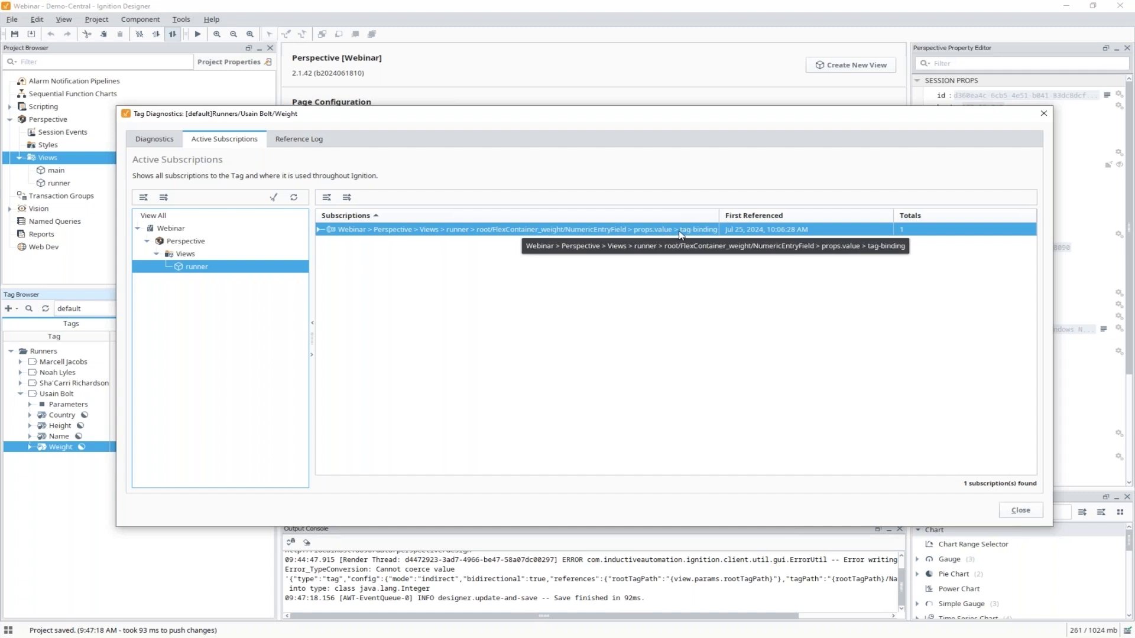
left_click_drag(719, 215, 739, 215)
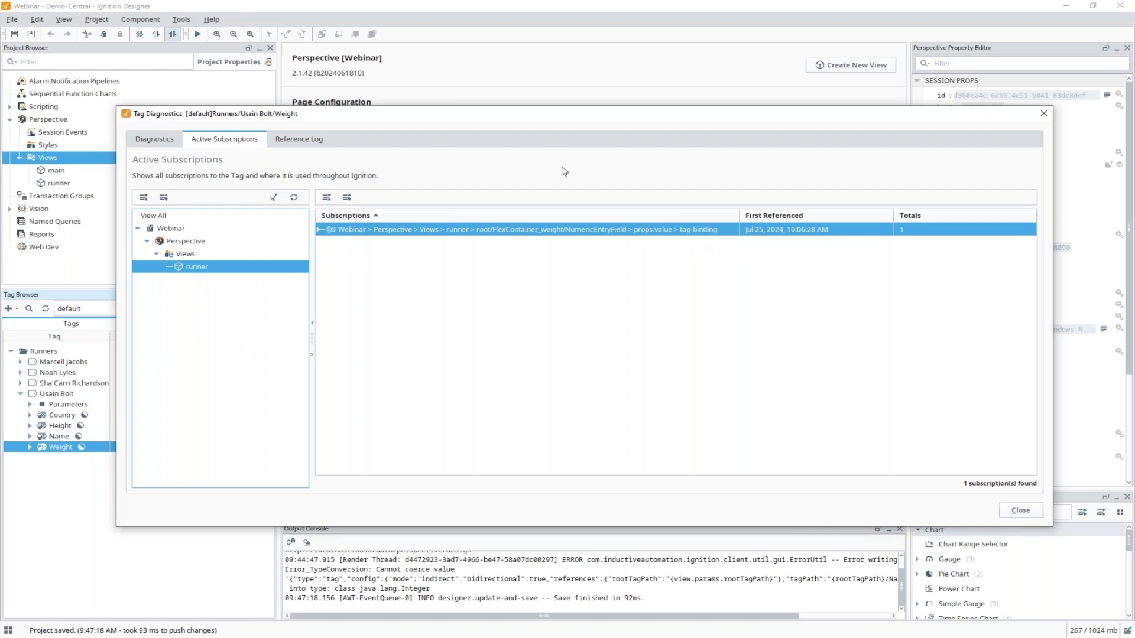
Open the runner view from its listed tag subscription and move the diagnostics window clear of the view's fields.
left_click_drag(542, 119, 537, 181)
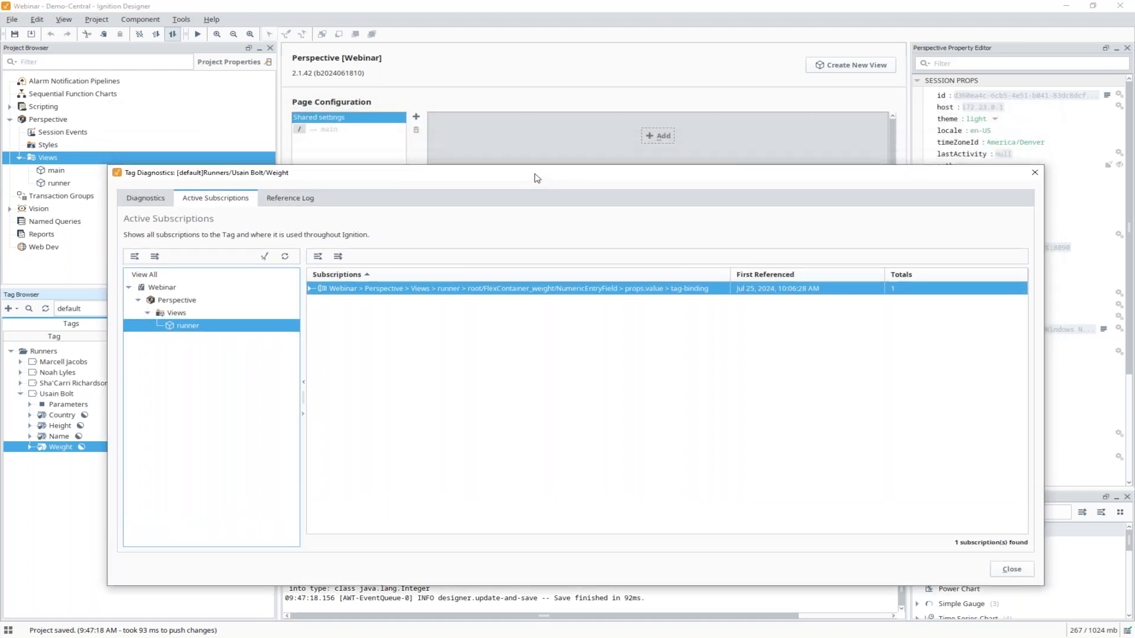
double_click(447, 290)
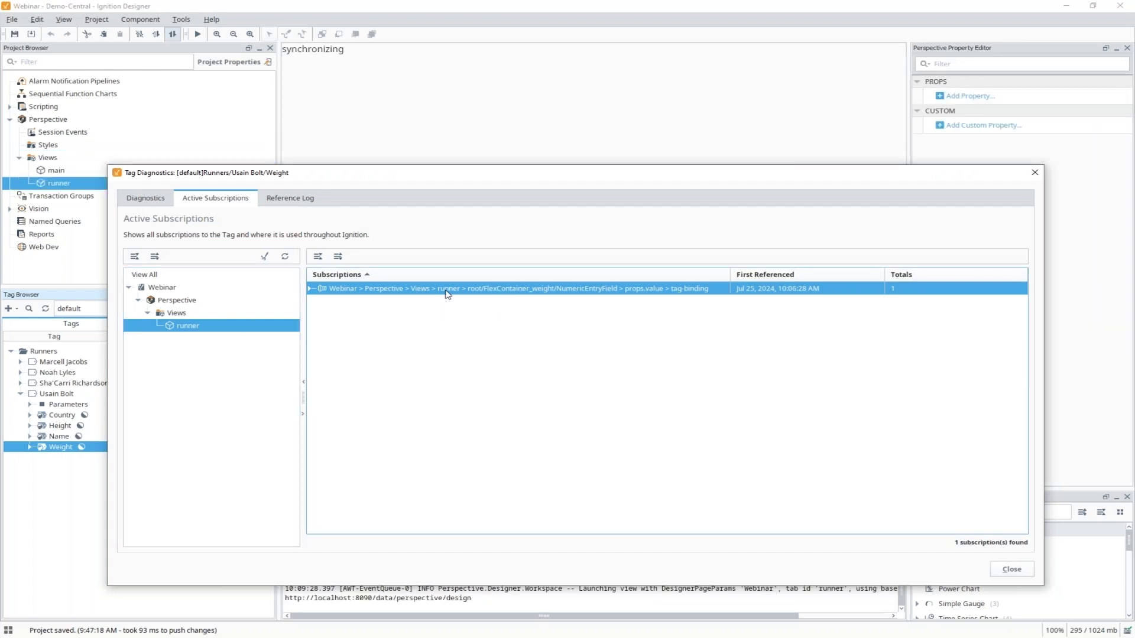
left_click_drag(526, 166, 478, 298)
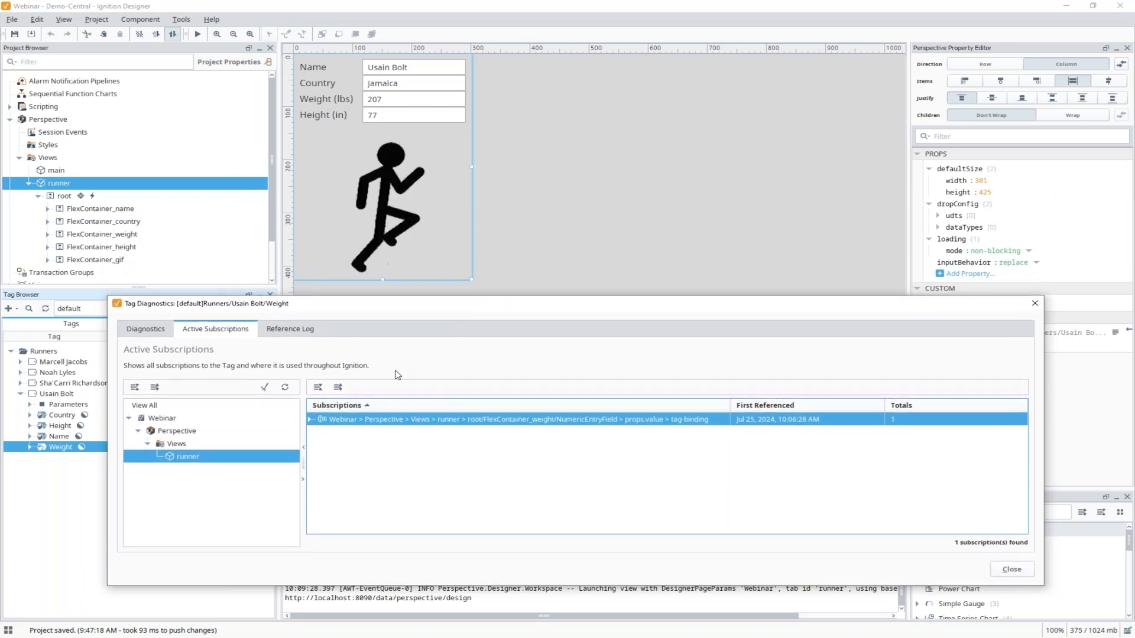
Clear all stored entries from the Weight tag's reference log.
left_click(295, 335)
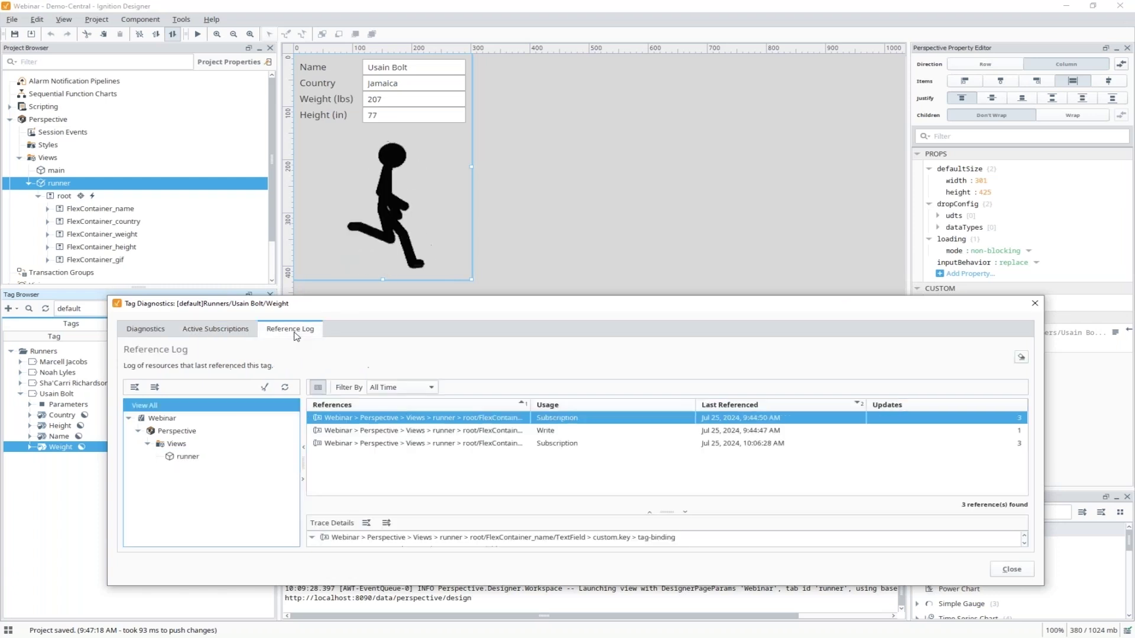
left_click(1021, 357)
left_click(545, 341)
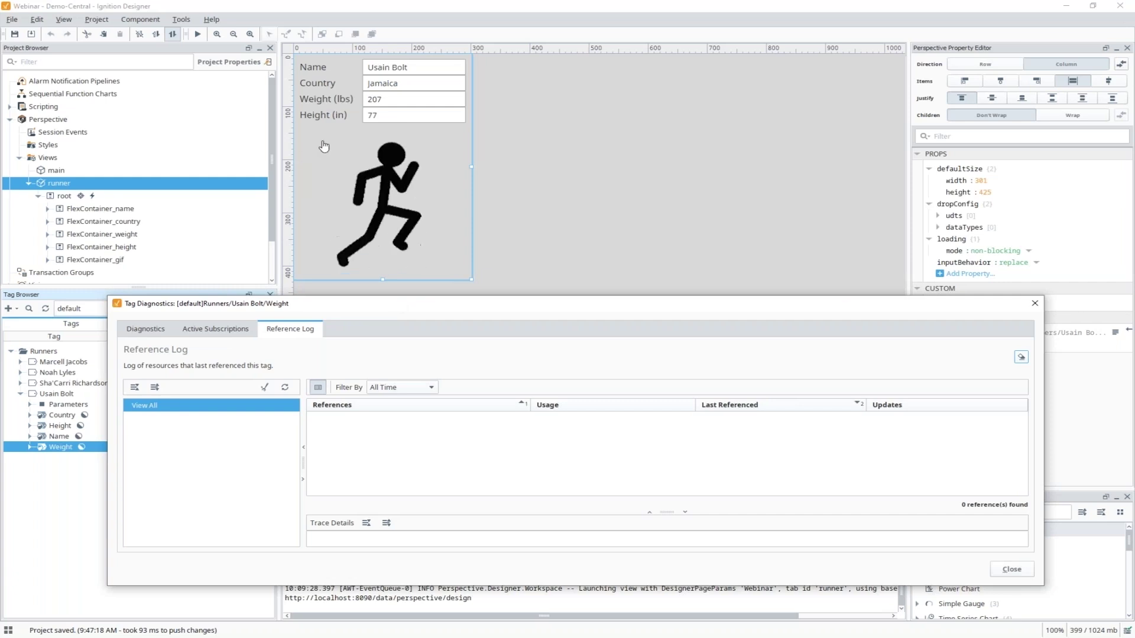
Set the runner's weight to 208 lbs in preview mode, refresh the reference log and enlarge its window.
left_click(196, 35)
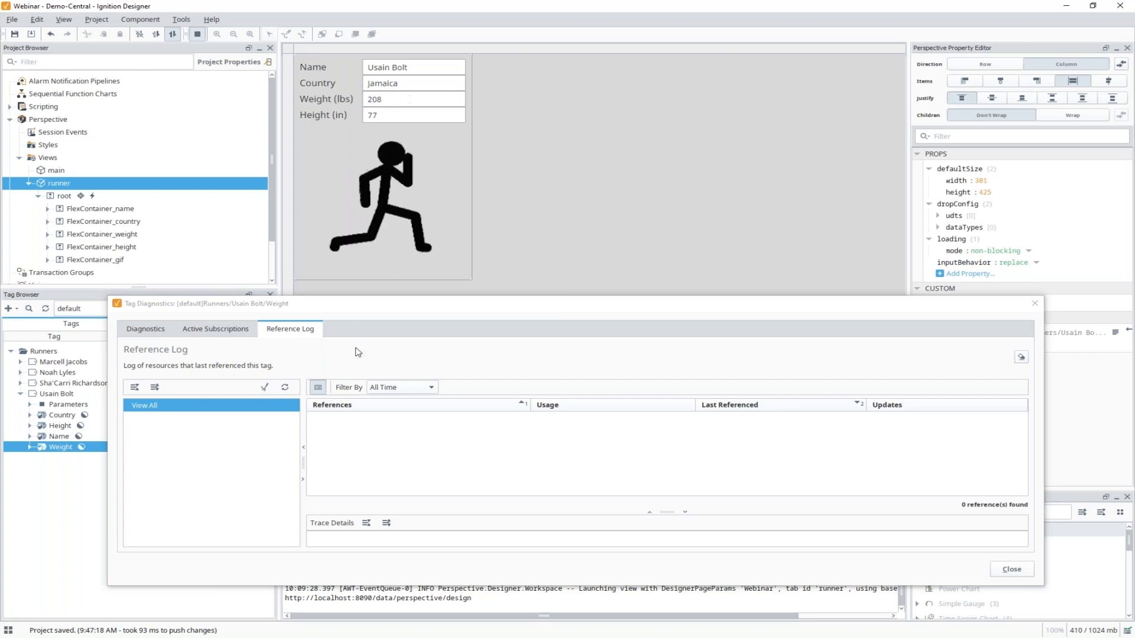
left_click(286, 388)
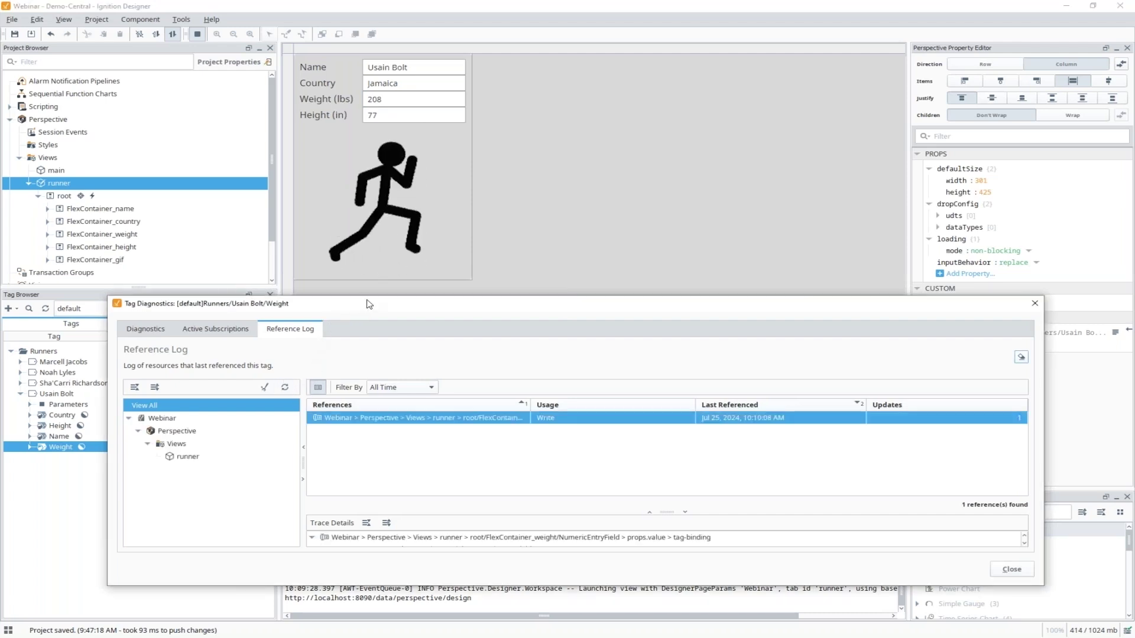
left_click_drag(369, 294, 369, 268)
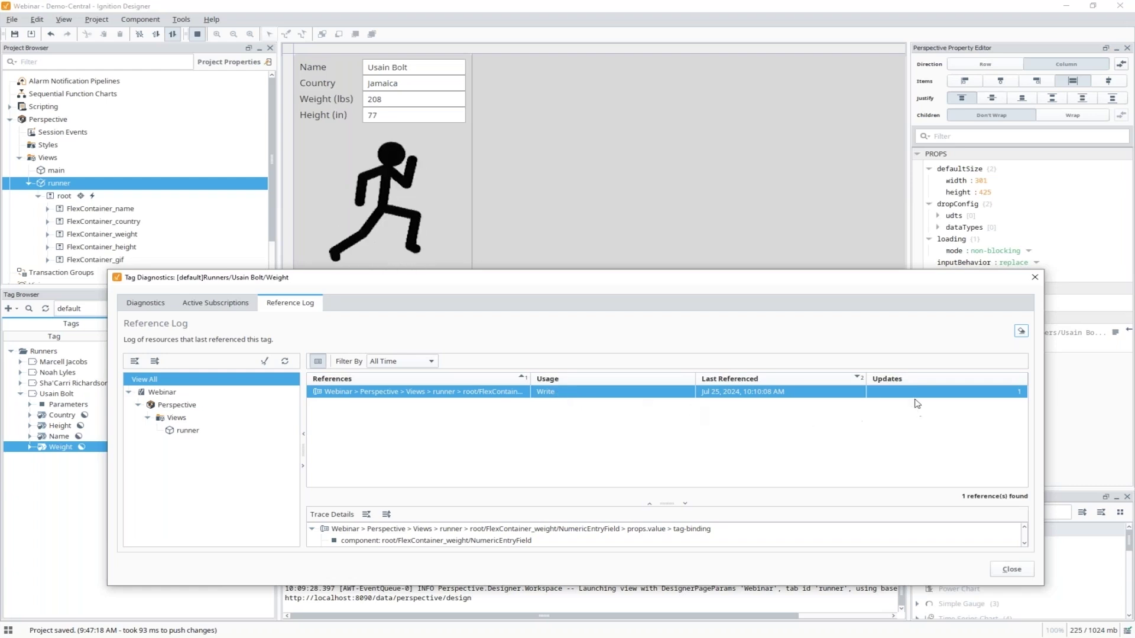
Empty the Weight tag's reference log again and set the runner's weight back to 207 lbs, closing the diagnostics.
left_click(1021, 331)
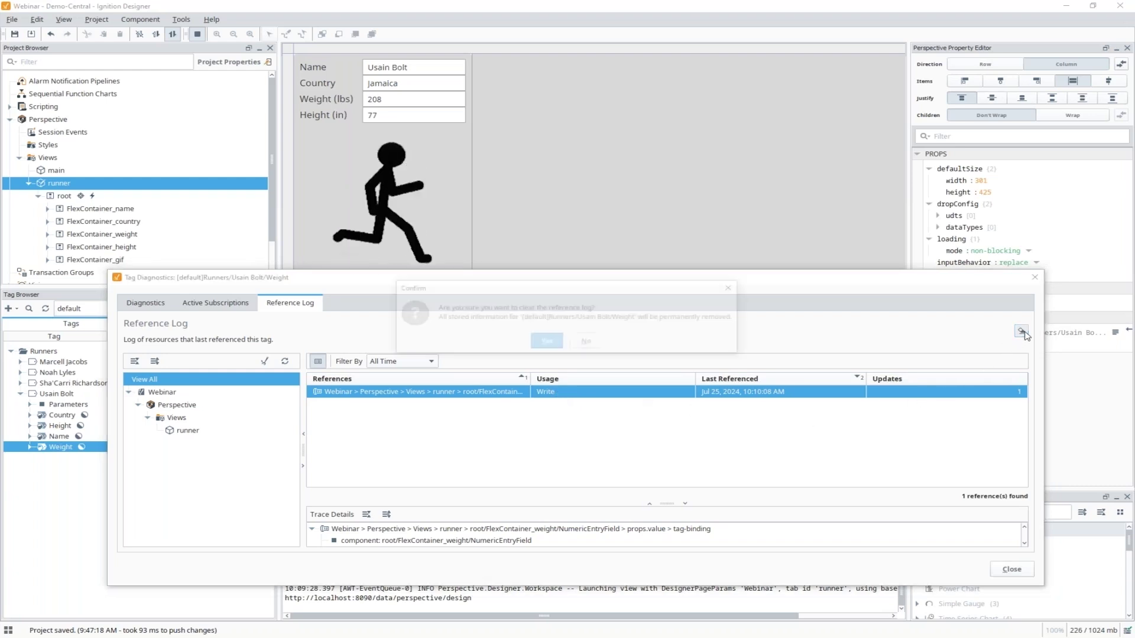
left_click(547, 344)
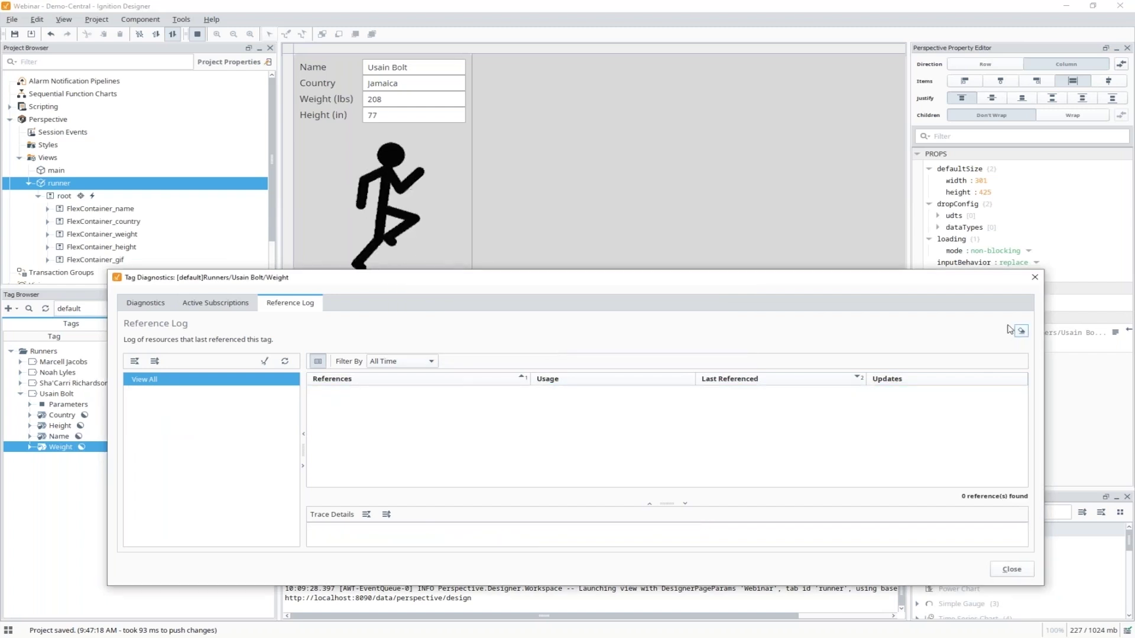
left_click(418, 101)
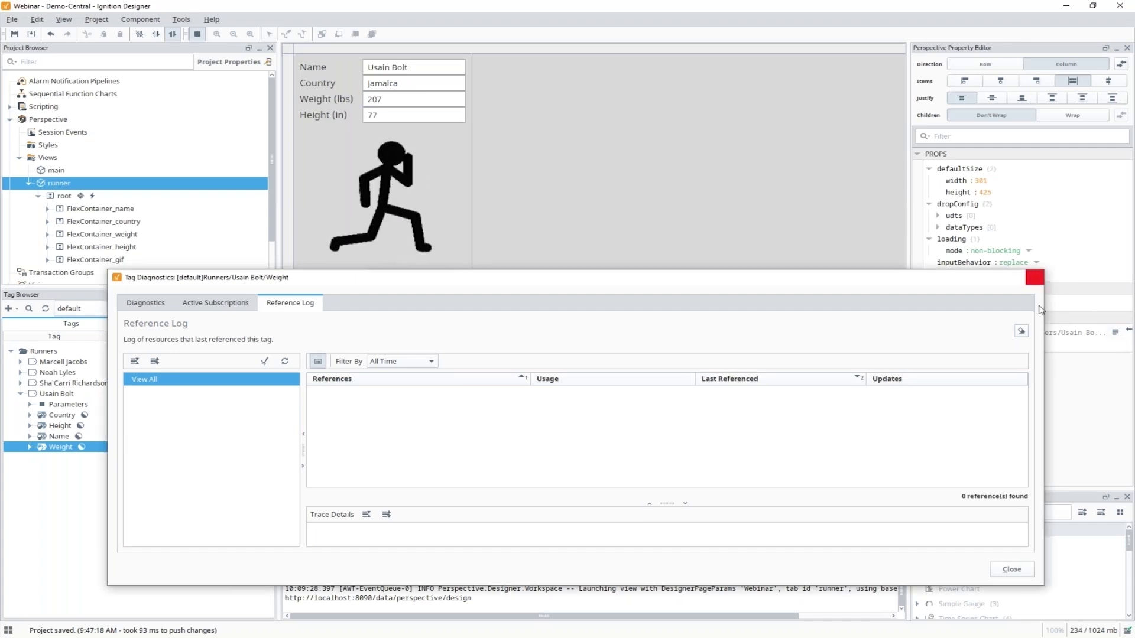
left_click(1034, 277)
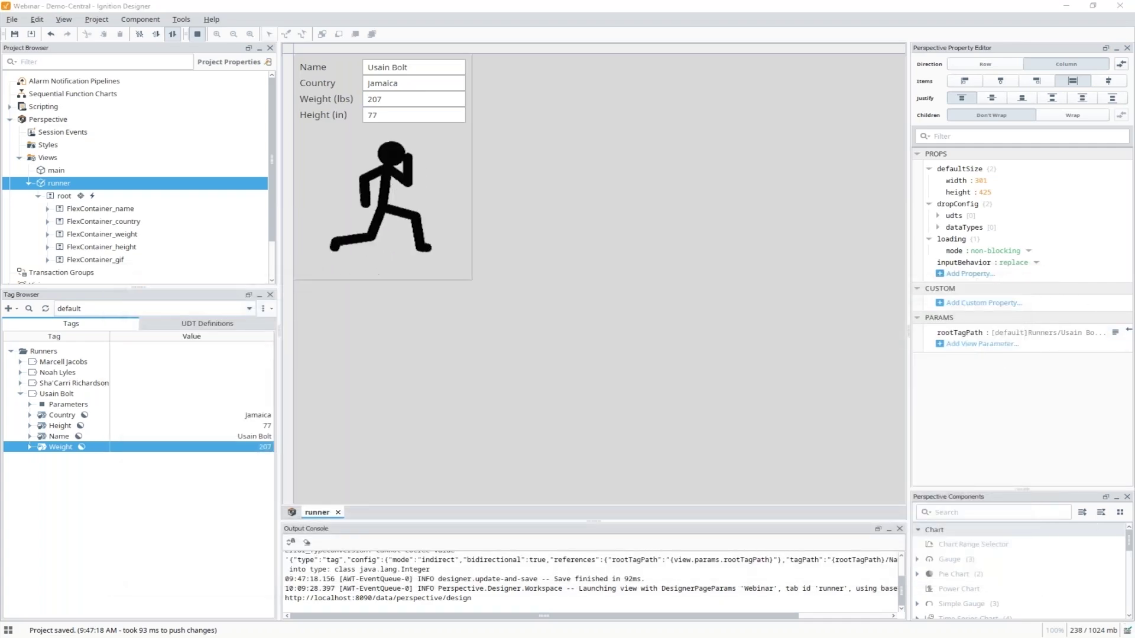
Switch to the Ignition Gateway web page and locate the Enable Tag Reference Tracker Store option in the Gateway Settings.
key("alt+Tab")
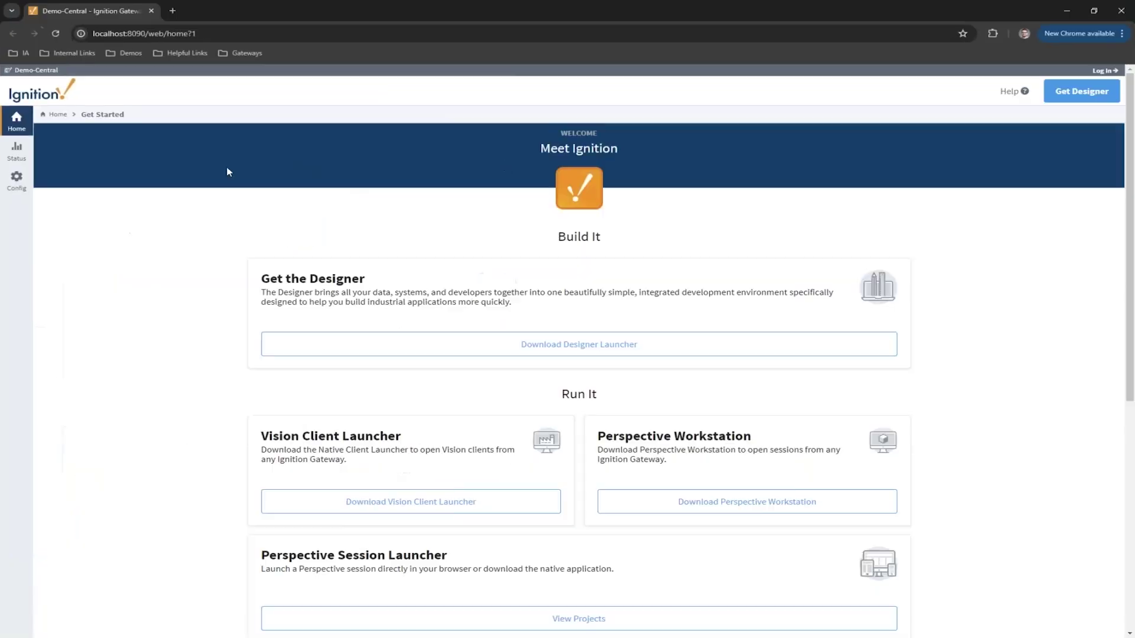
left_click(26, 186)
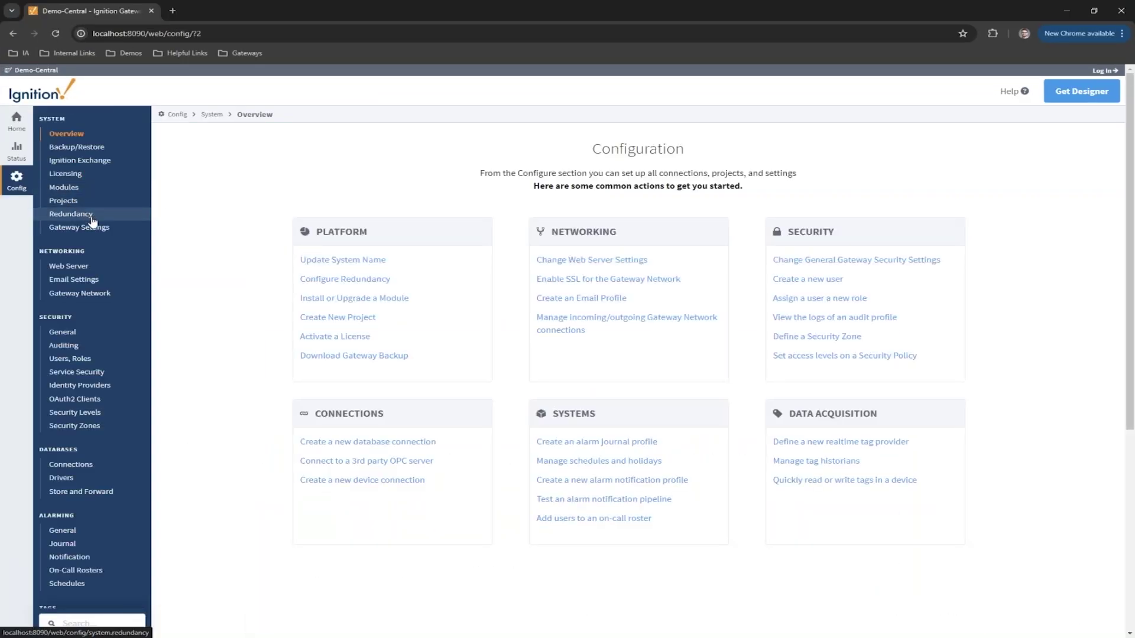
left_click(93, 231)
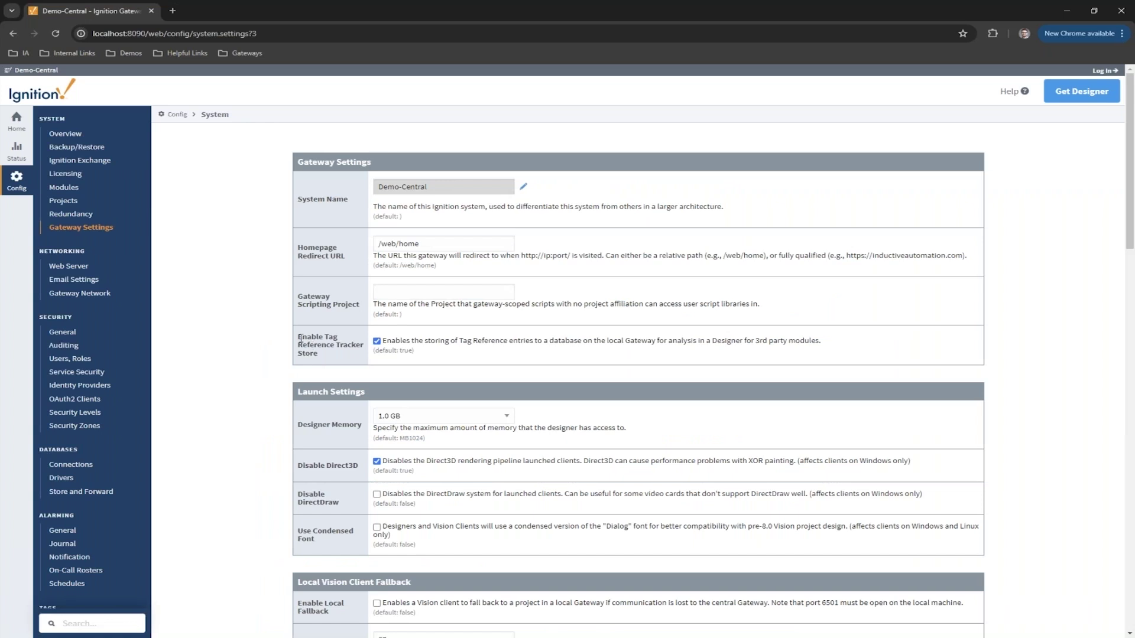
left_click_drag(300, 338, 313, 381)
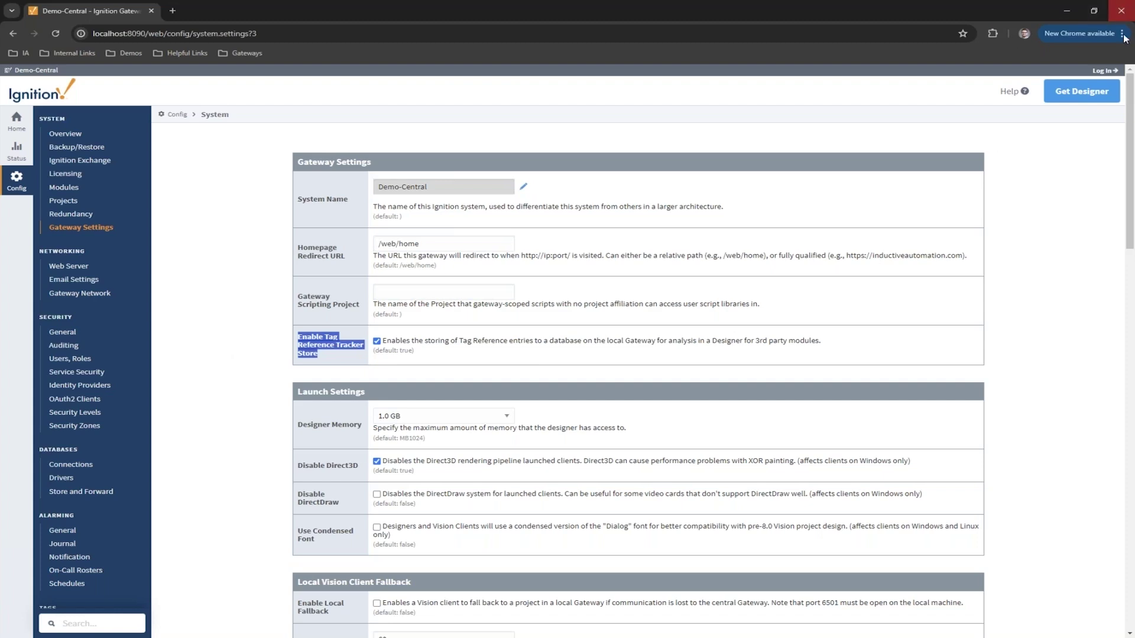
Switch back to Ignition Designer, open its Diagnostics, widen the window and show the Performance statistics.
key("alt+Tab")
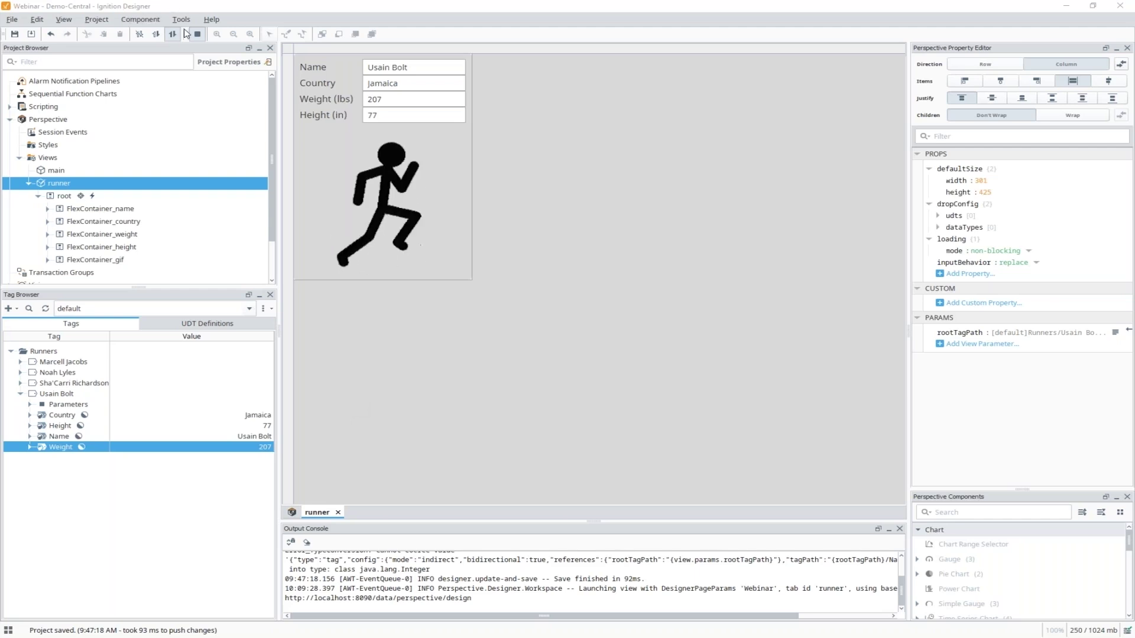
left_click(212, 20)
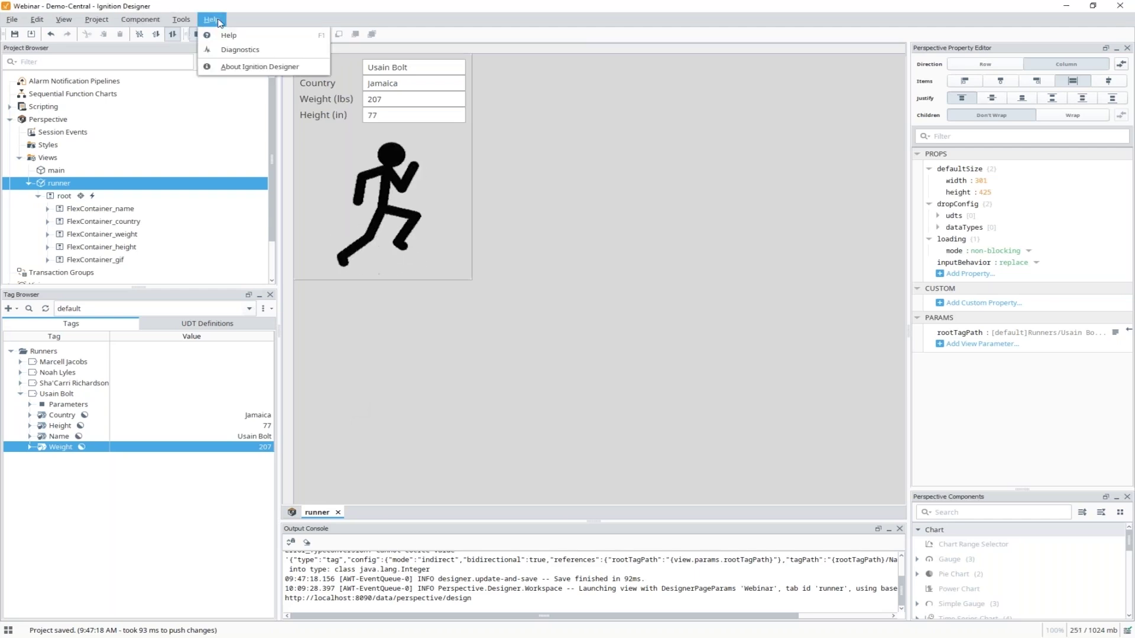
left_click(242, 50)
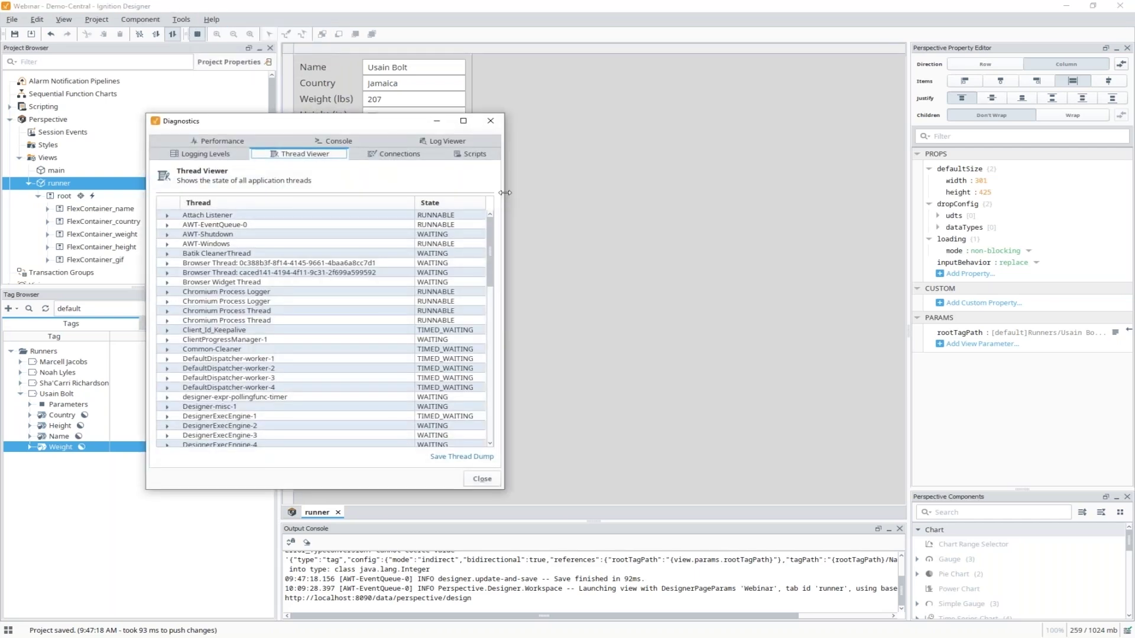
left_click_drag(507, 193, 926, 193)
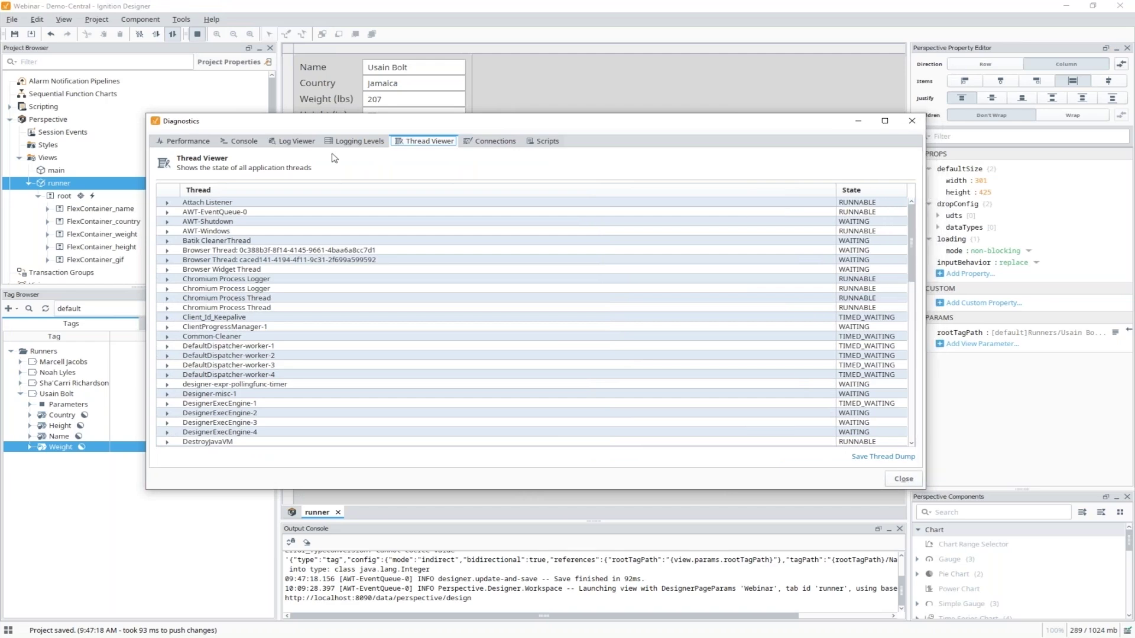
left_click(198, 141)
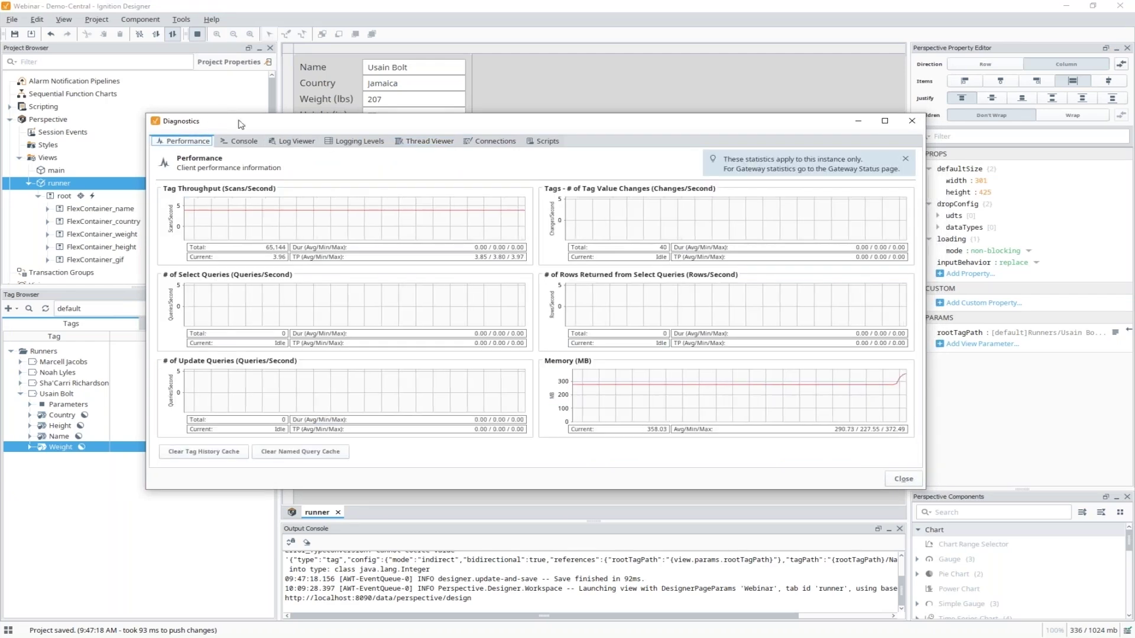
Reposition the Diagnostics window, review the Performance charts and Thread Viewer, and close the diagnostics.
left_click_drag(248, 121, 319, 137)
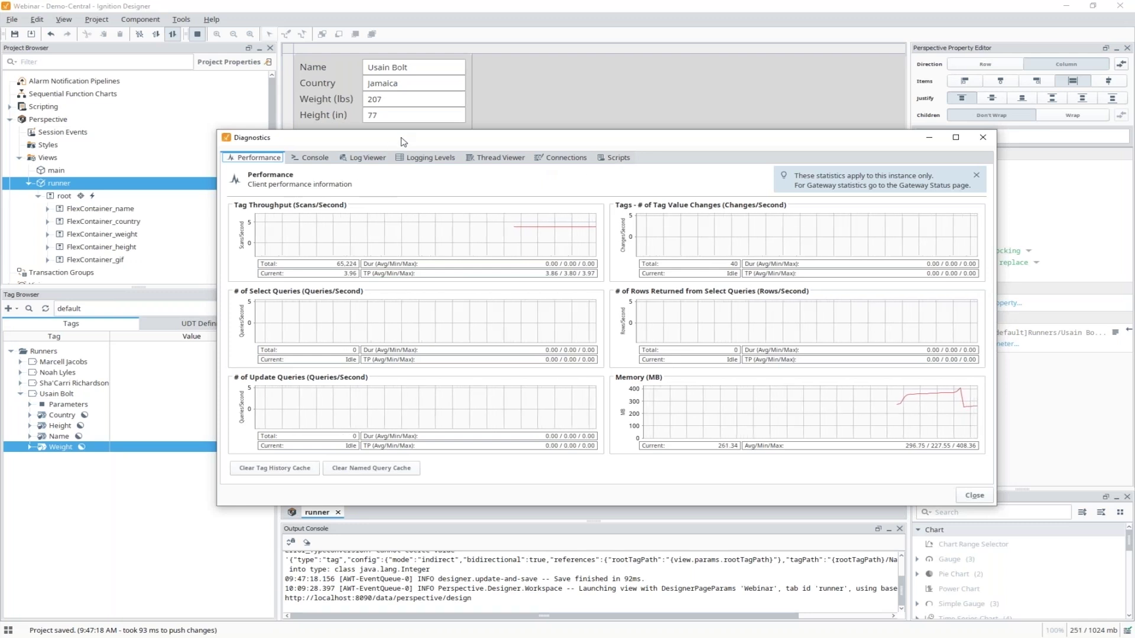
left_click_drag(404, 141, 388, 130)
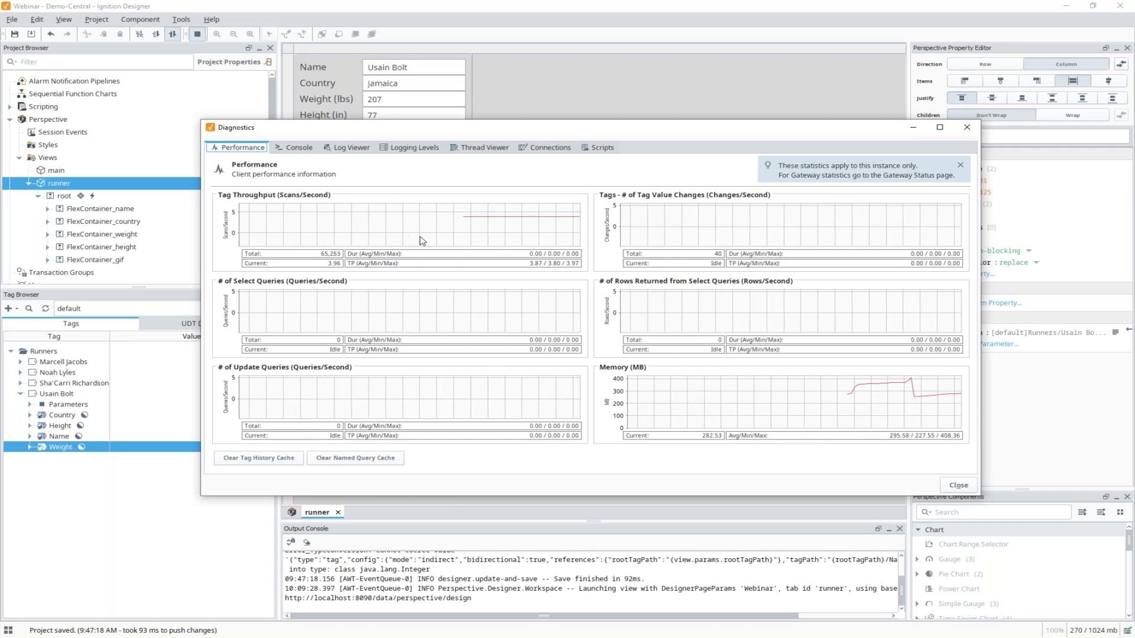
left_click(478, 148)
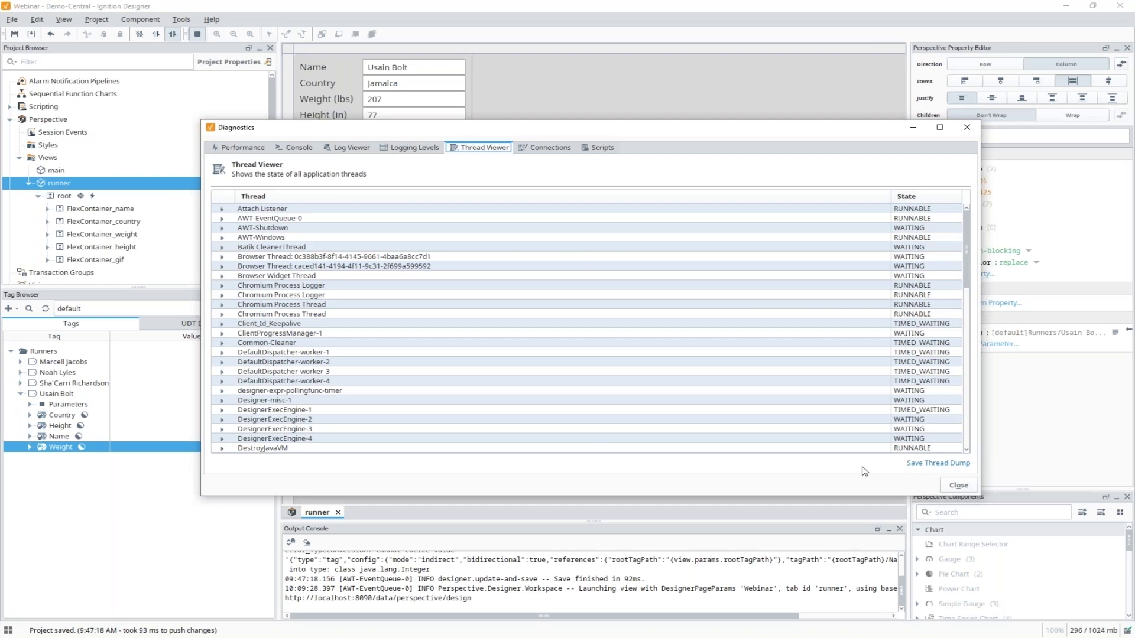
left_click(966, 488)
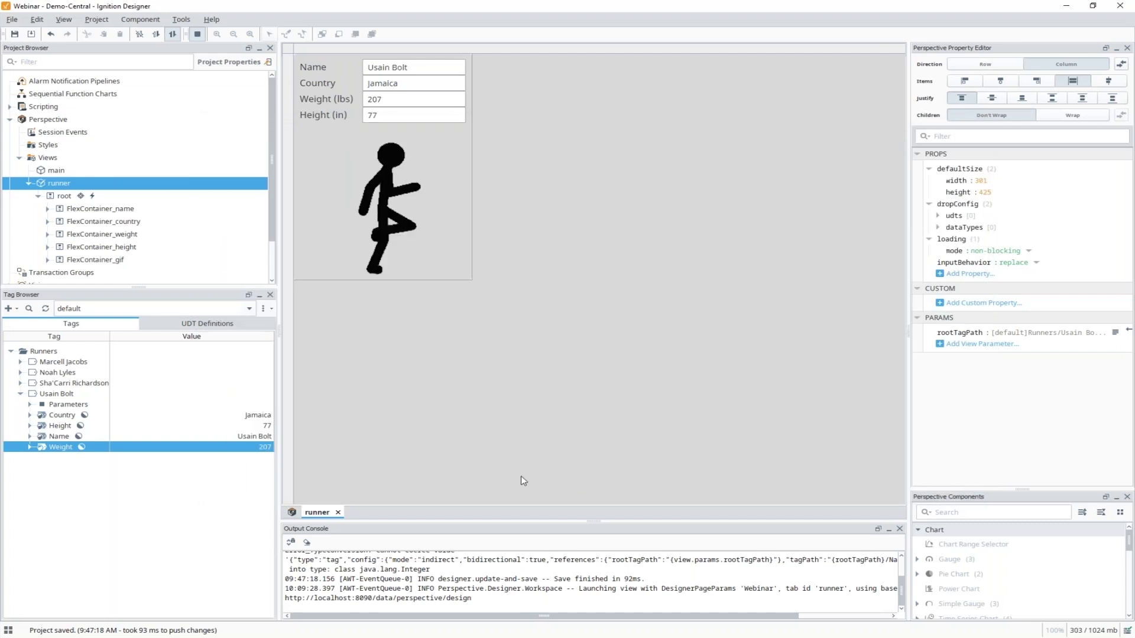
Leave preview mode and select the name, country, weight and height flex containers of the runner view one after another.
left_click(198, 34)
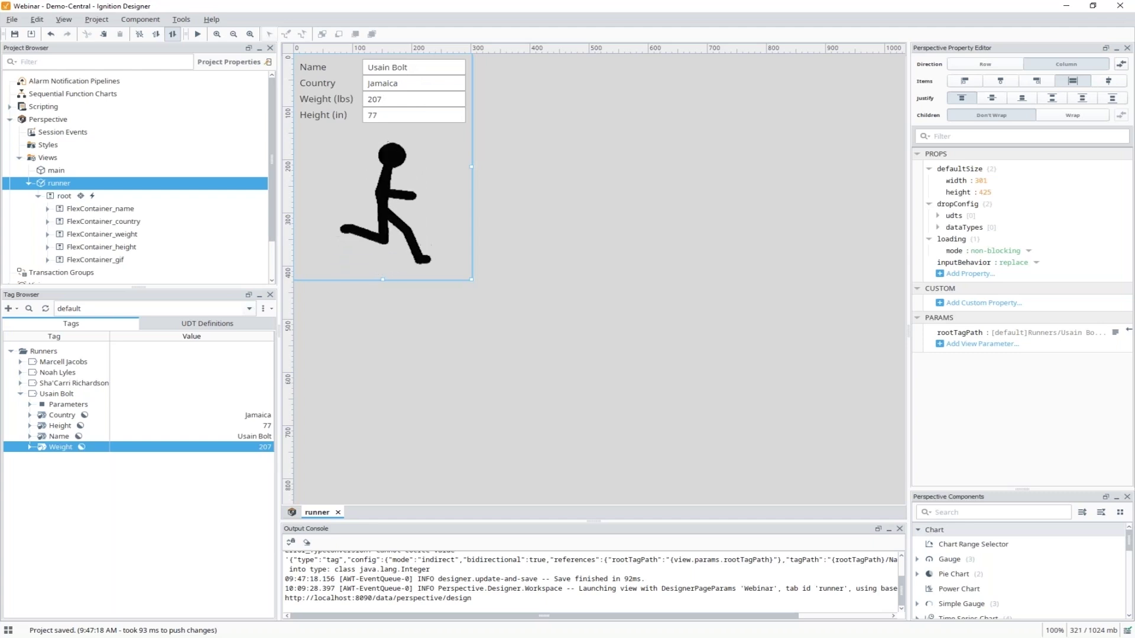
left_click(130, 210)
left_click(131, 222)
left_click(132, 234)
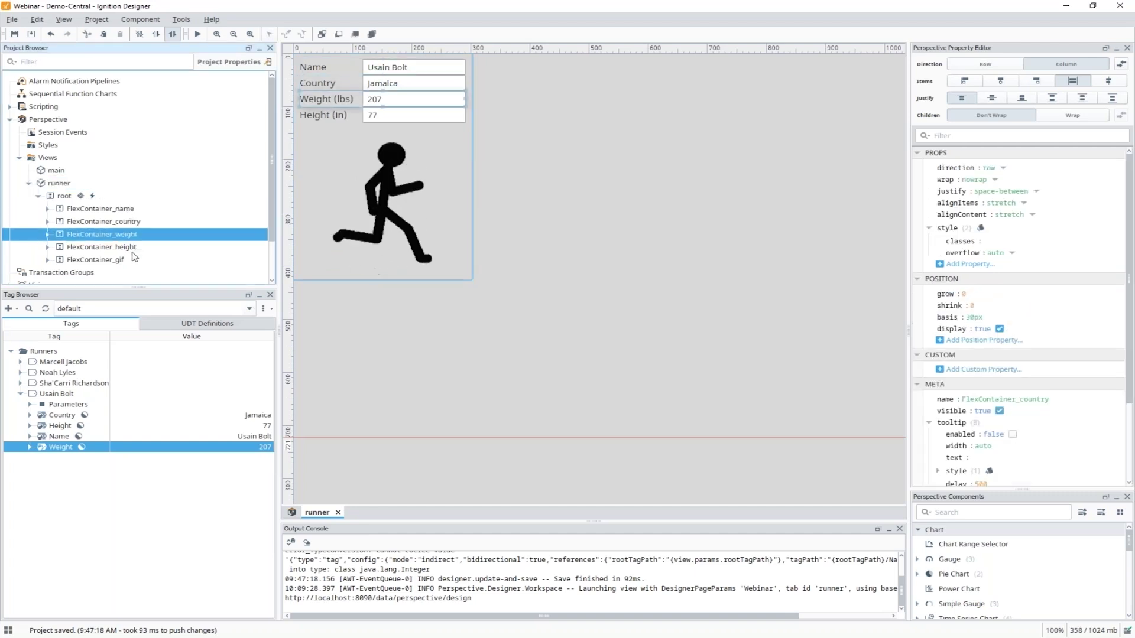
left_click(133, 247)
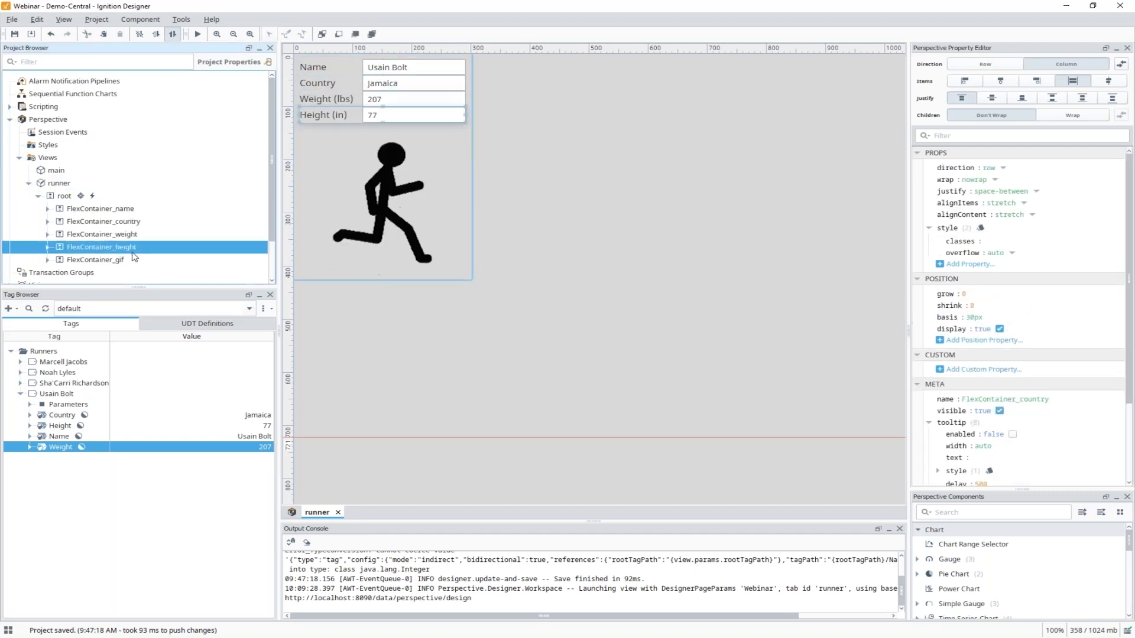
Inspect the tabIndex meta property of the Country and Name text fields, and briefly enter preview mode to try the tab order.
left_click(438, 72)
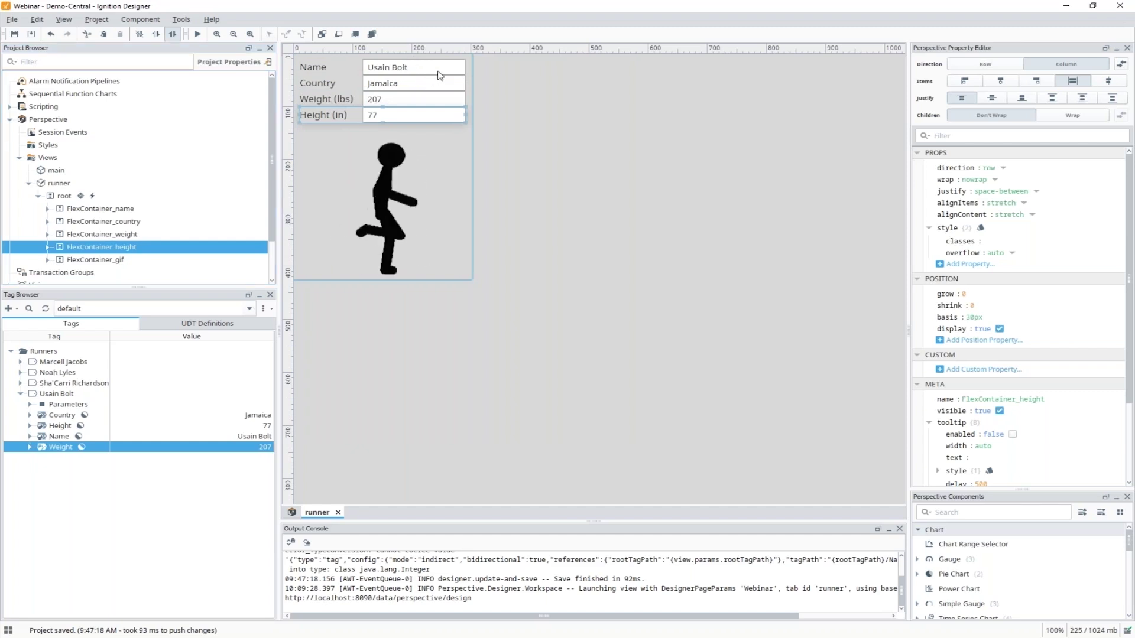
left_click(431, 88)
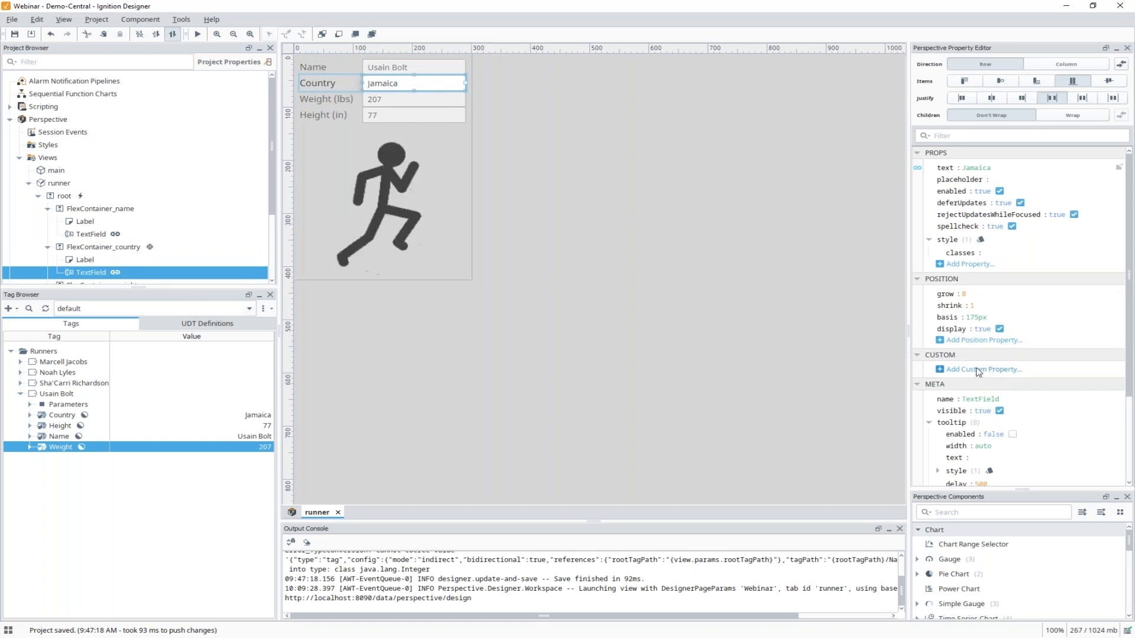
scroll(978, 372, "down", 3)
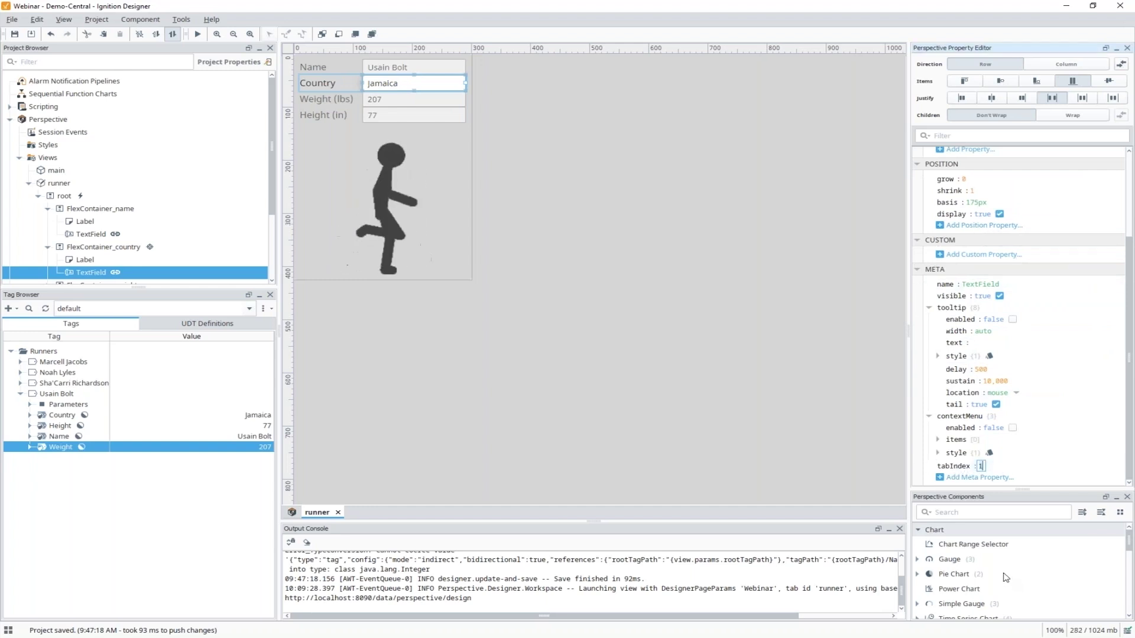
left_click(434, 68)
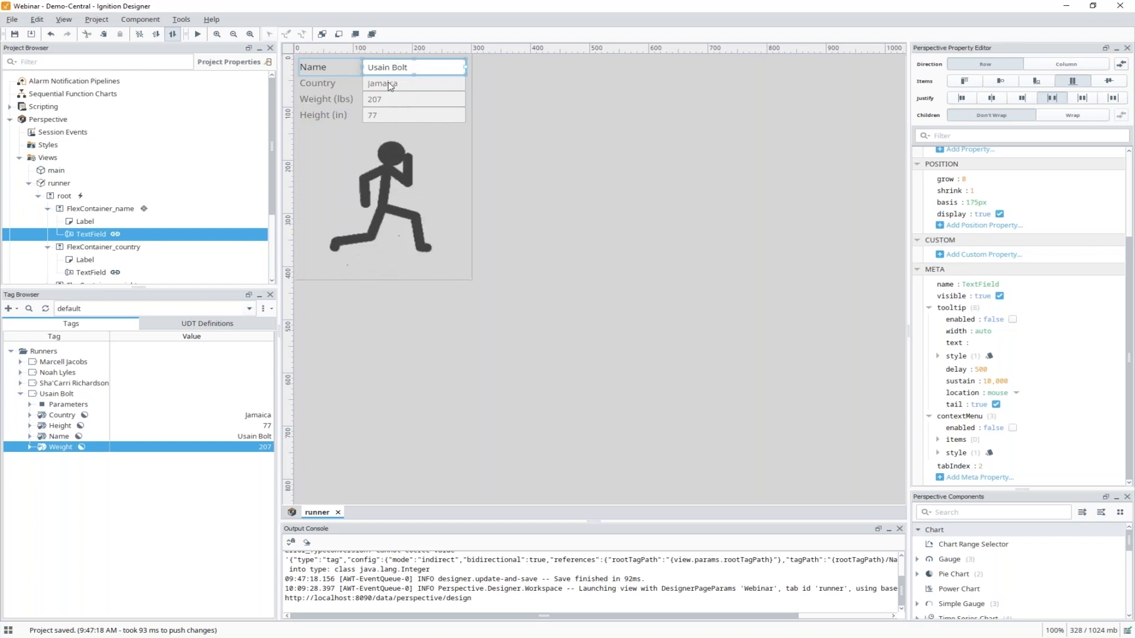
left_click(198, 34)
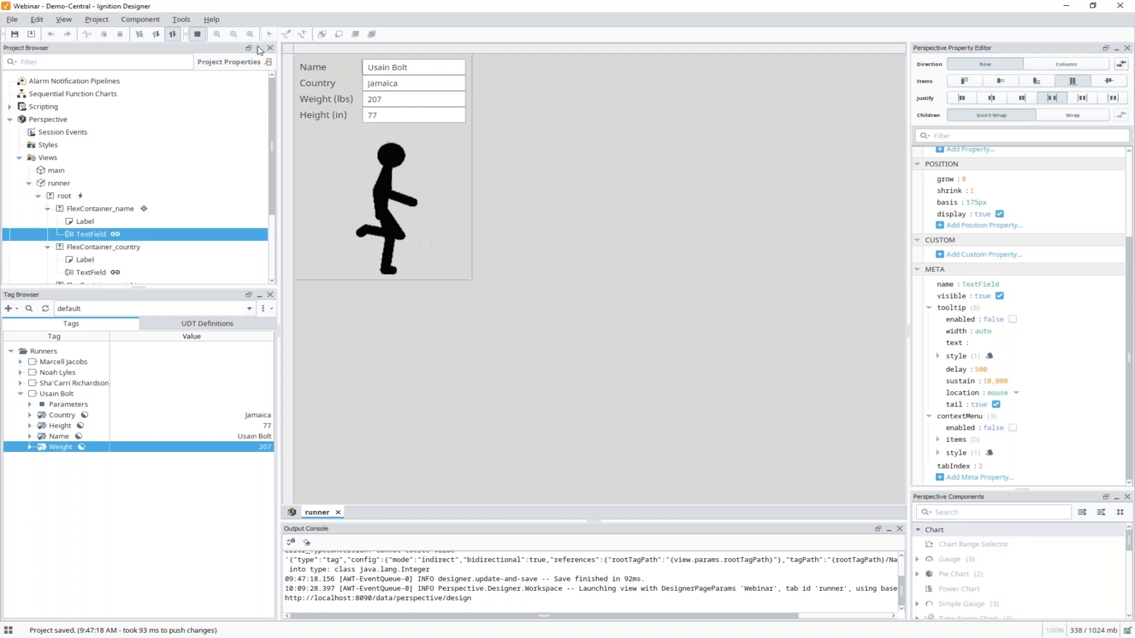
left_click(197, 34)
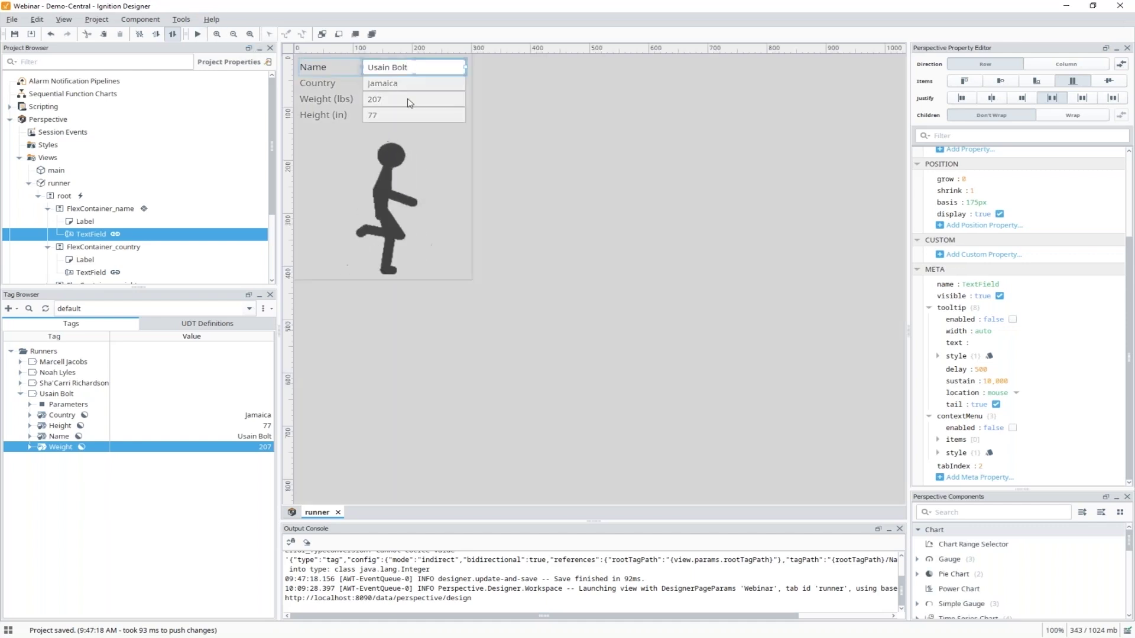
Show the predefined meta properties that can be added to the Weight numeric entry field, including tabIndex.
left_click(423, 101)
scroll(947, 406, "down", 3)
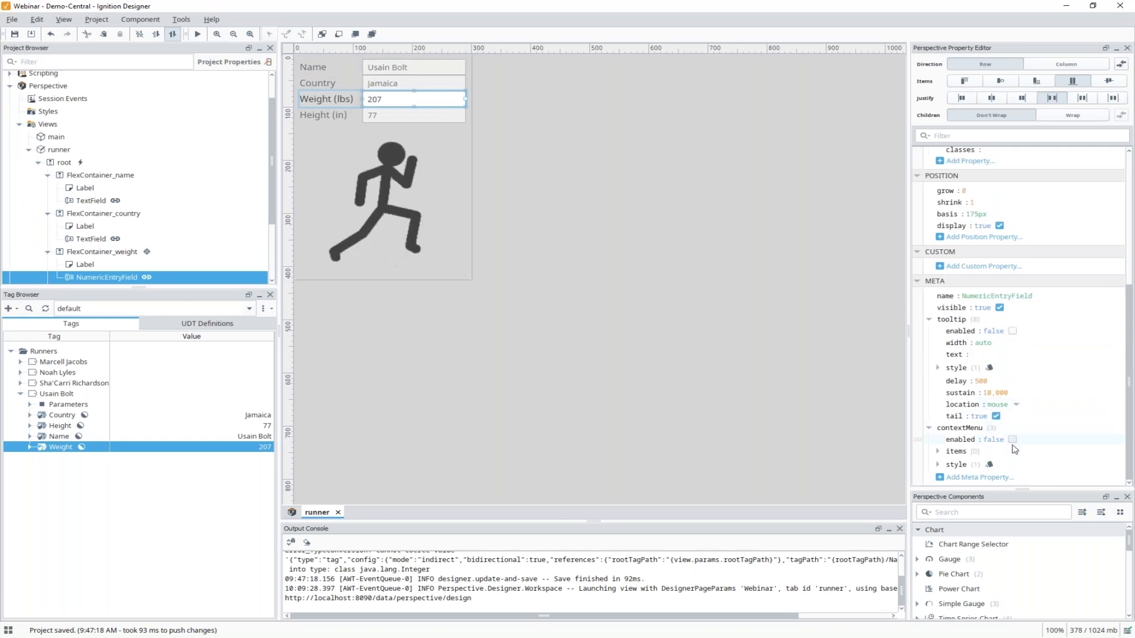
left_click(940, 477)
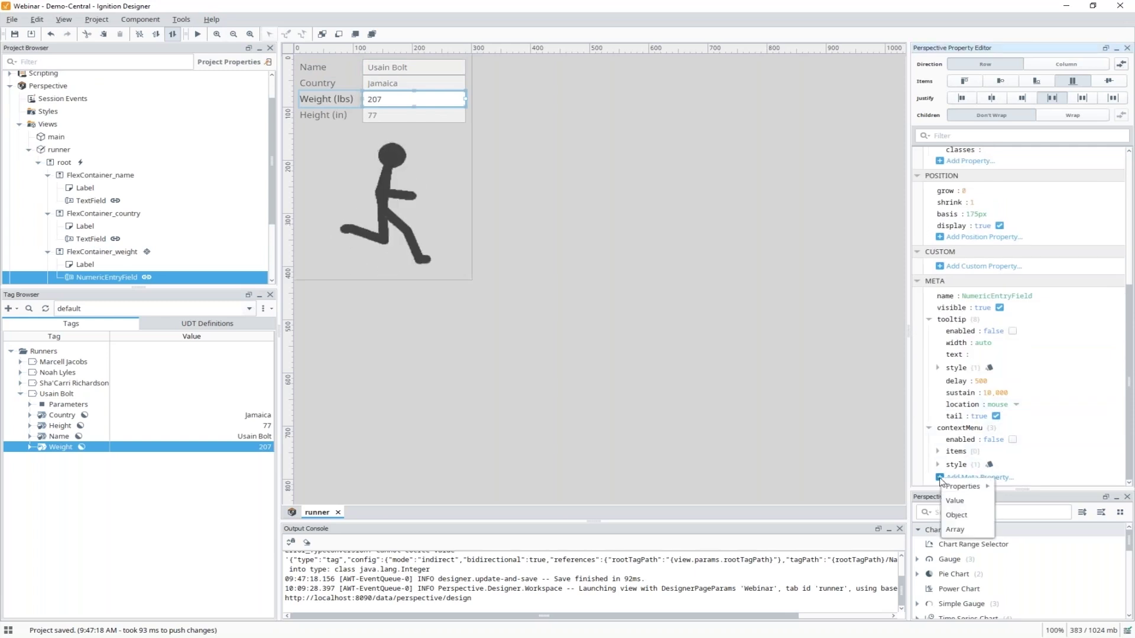
left_click(908, 468)
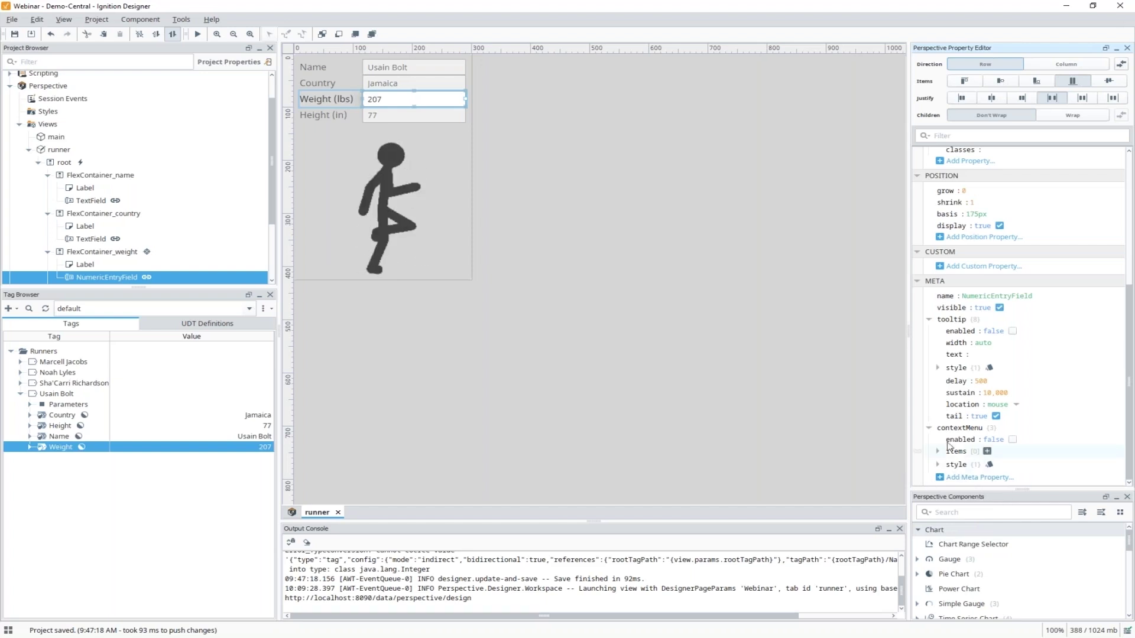
left_click(943, 478)
mouse_move(997, 486)
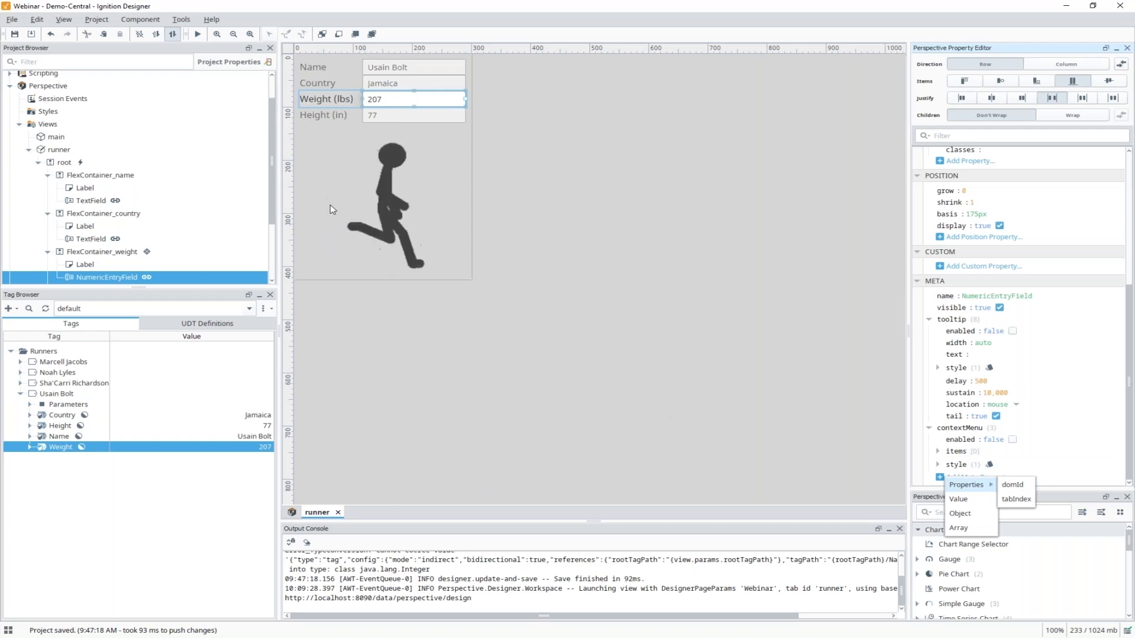
Dismiss the property choices and deep-select FlexContainer_weight in the runner view.
left_click(430, 121)
left_click(431, 124)
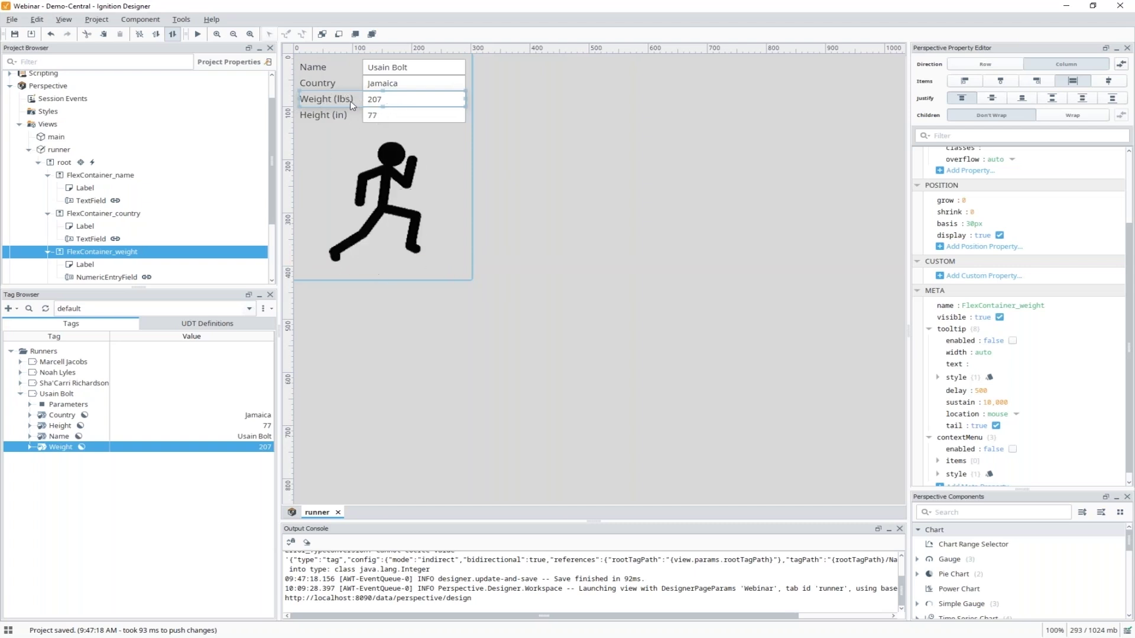
left_click(317, 143)
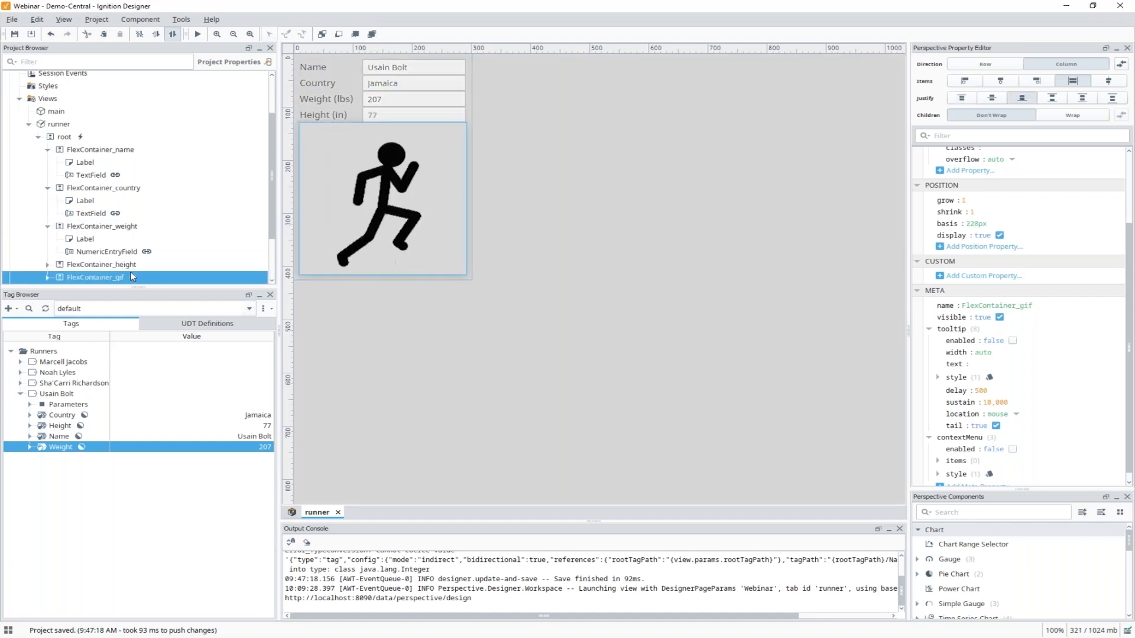
right_click(108, 230)
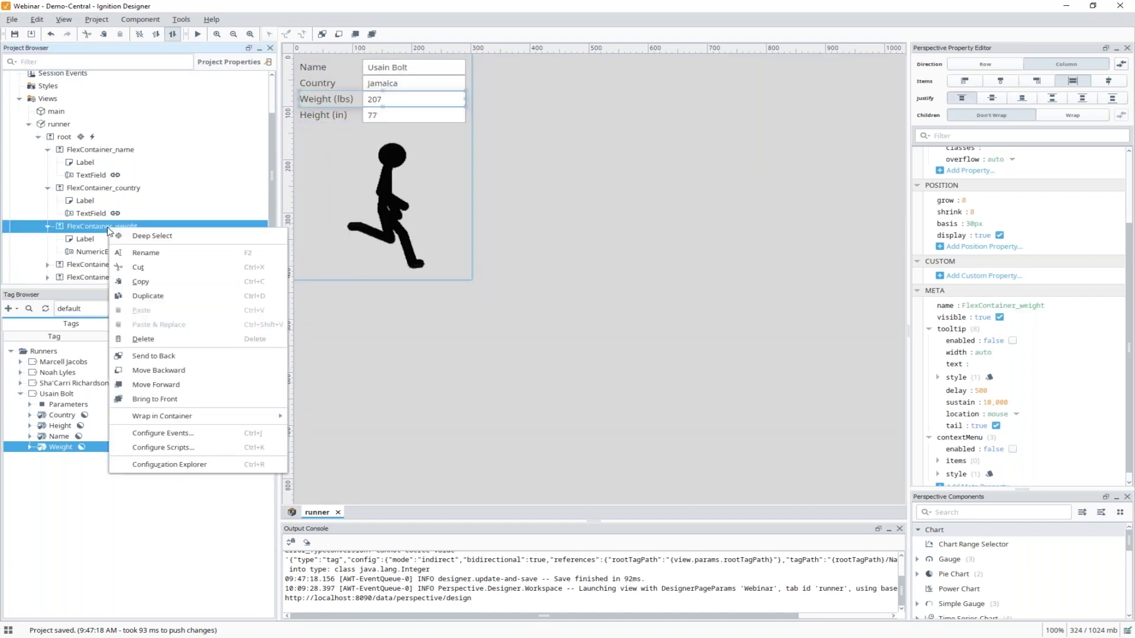
left_click(196, 241)
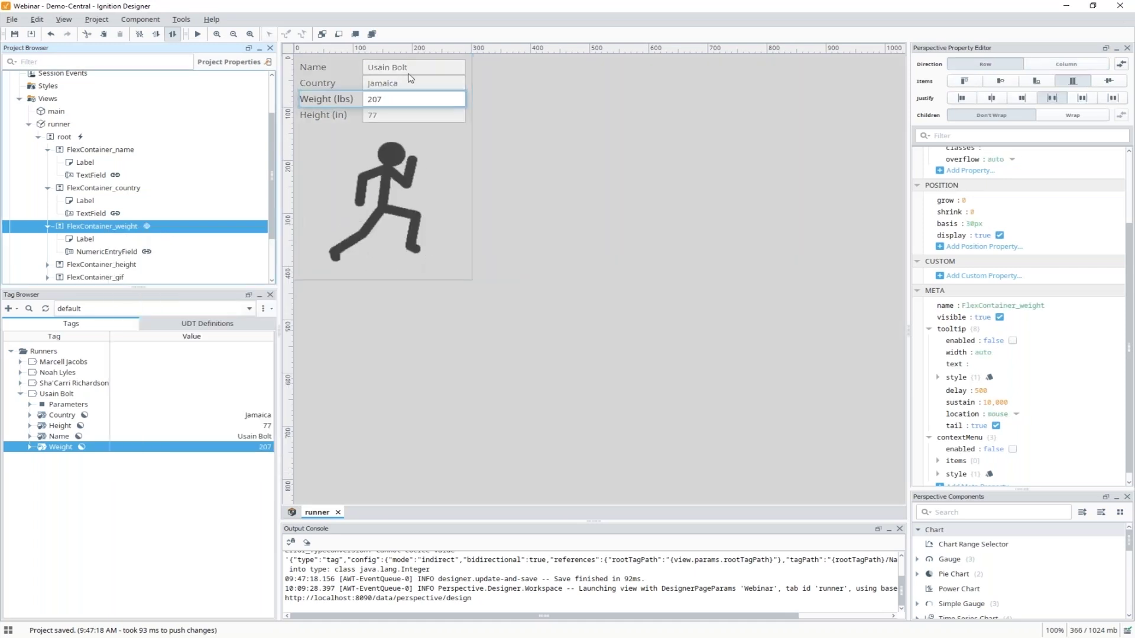
Select the Weight row's label and numeric entry field on the canvas, followed by the running figure's image.
left_click(407, 101)
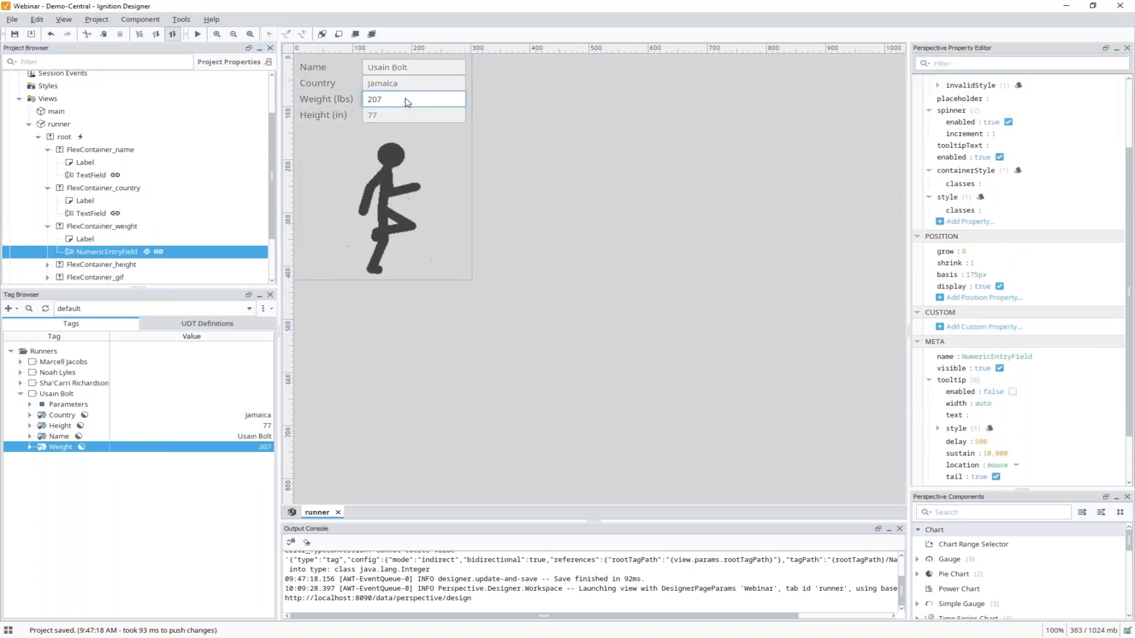
left_click(350, 104)
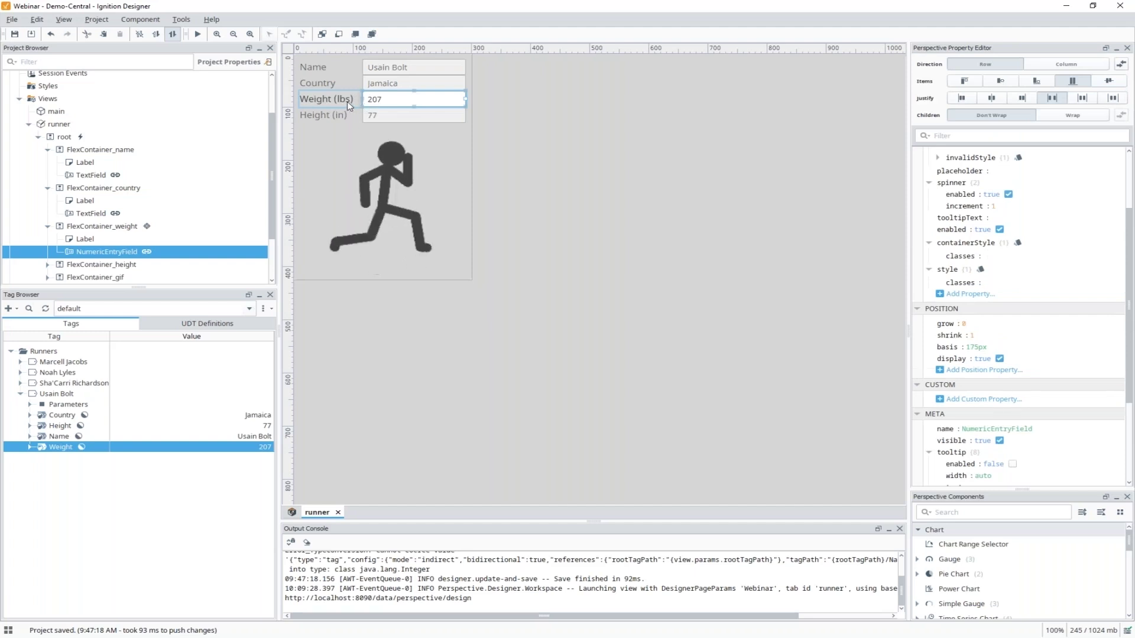
left_click(351, 104)
left_click(390, 105)
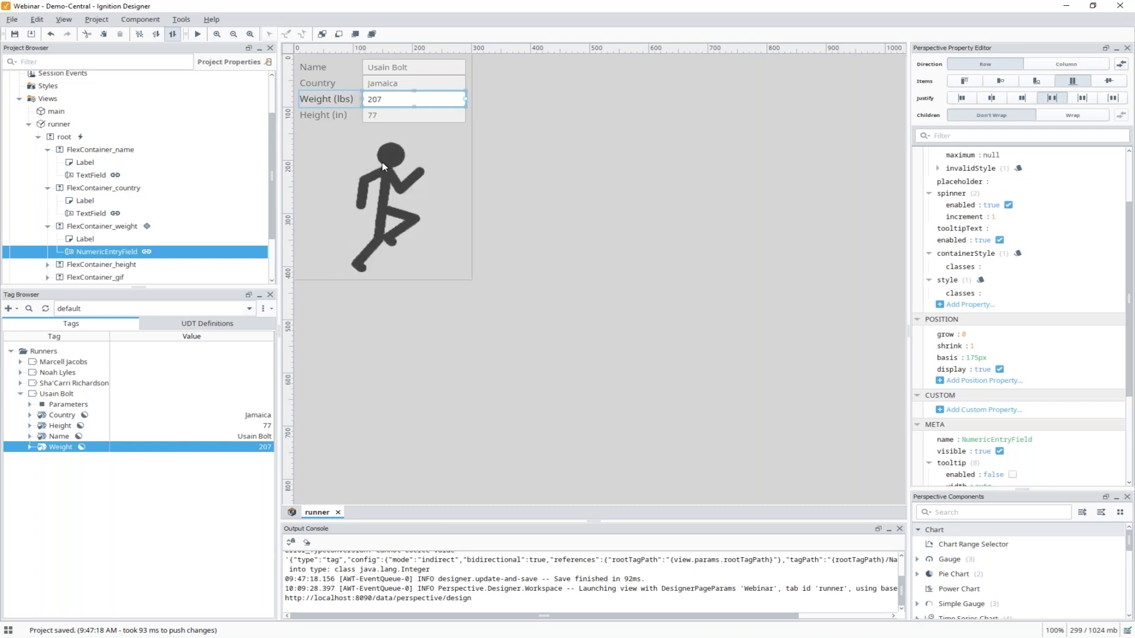
left_click(402, 200)
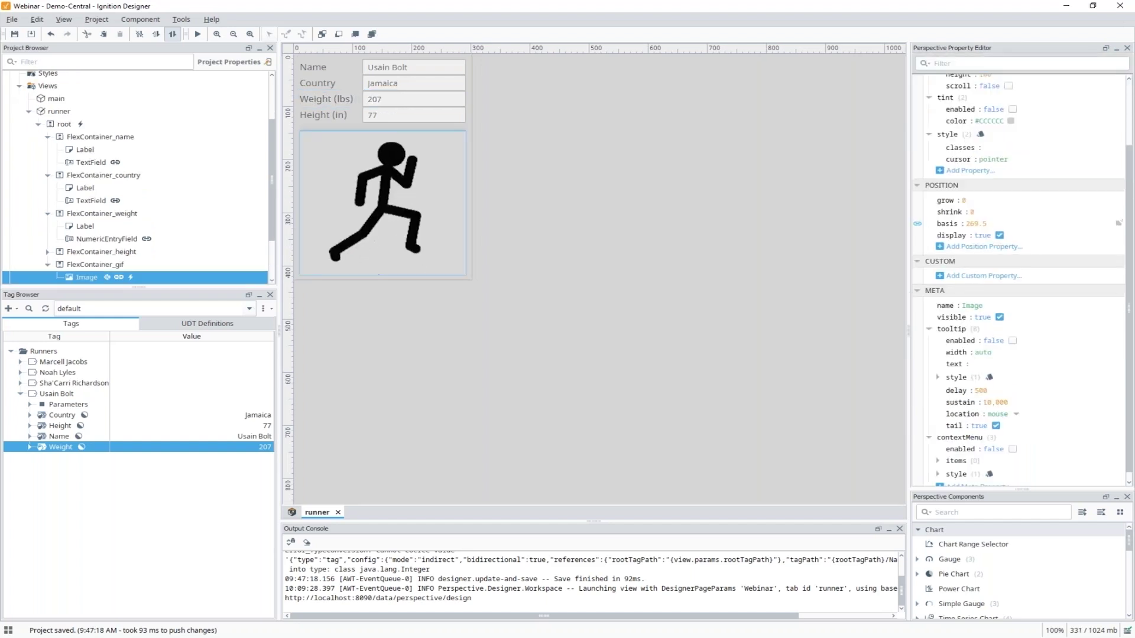
Select the Country and Name text fields, the Weight label and the Height numeric entry field in turn on the canvas.
left_click(424, 85)
left_click(430, 68)
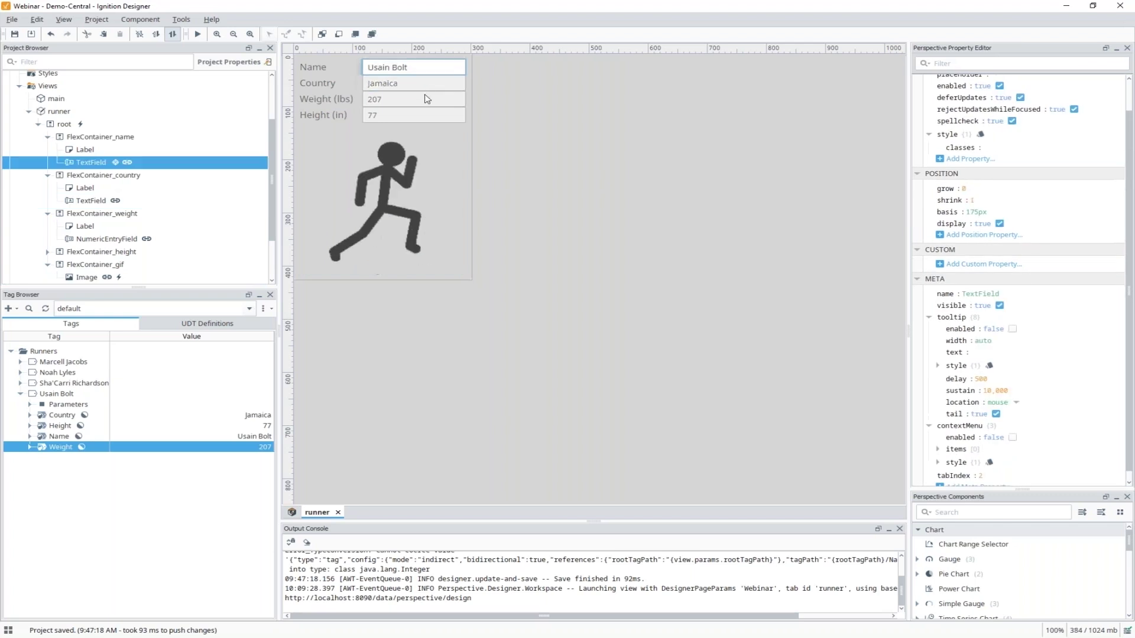
left_click(414, 83)
left_click(327, 98)
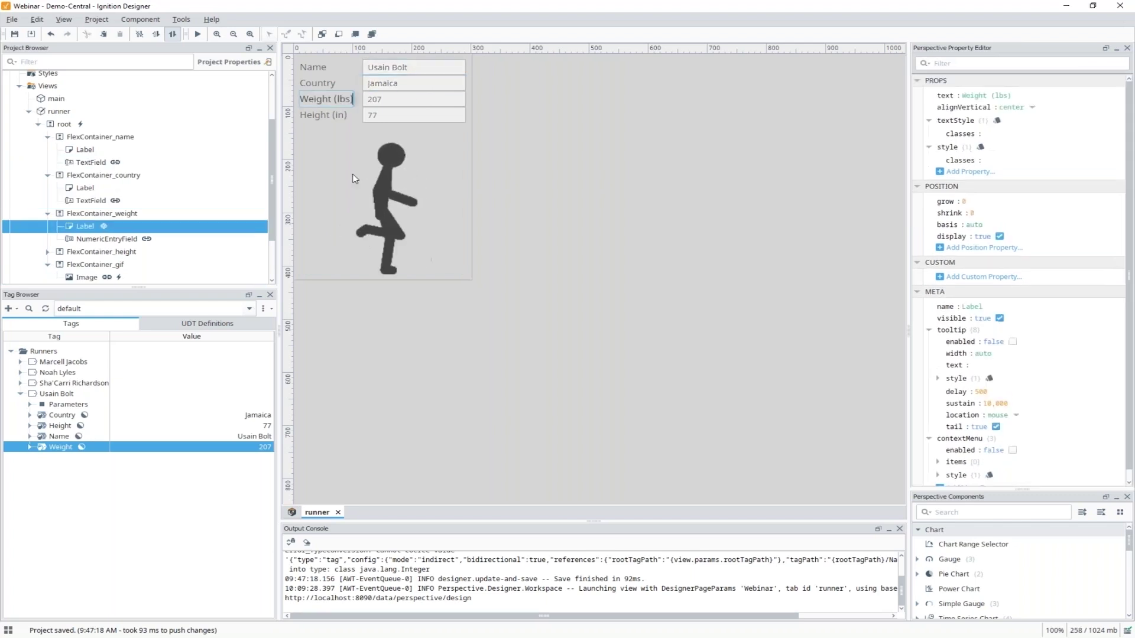
left_click(408, 115)
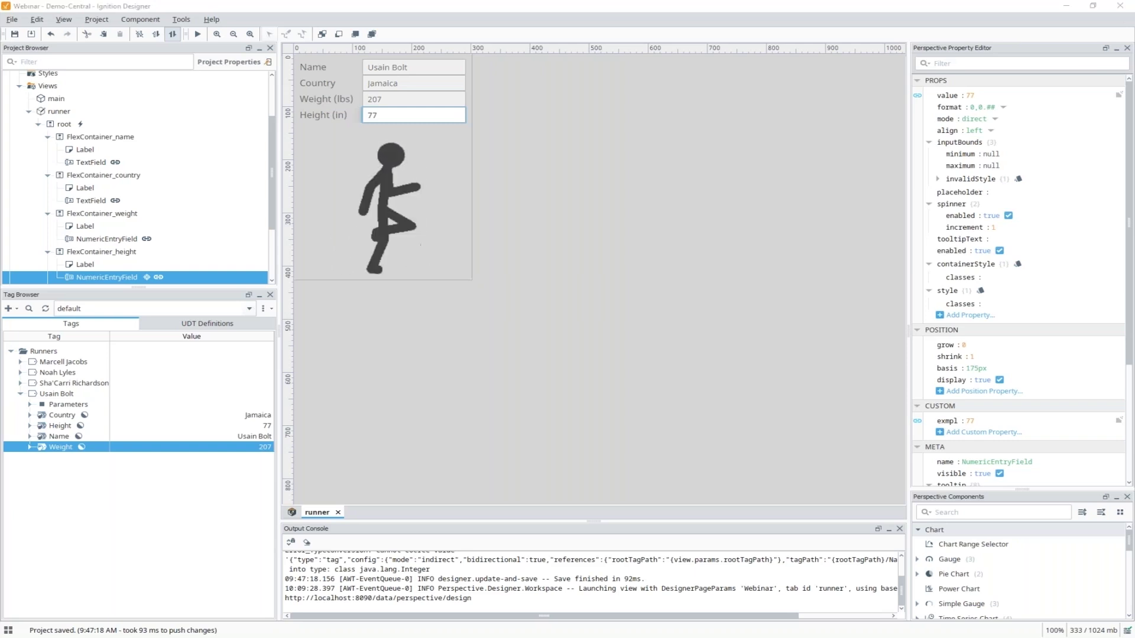
Switch to the browser showing the Ignition User Manual's Windows, Linux, and Mac Keyboard Shortcuts page and maximize its window.
key("alt+Tab")
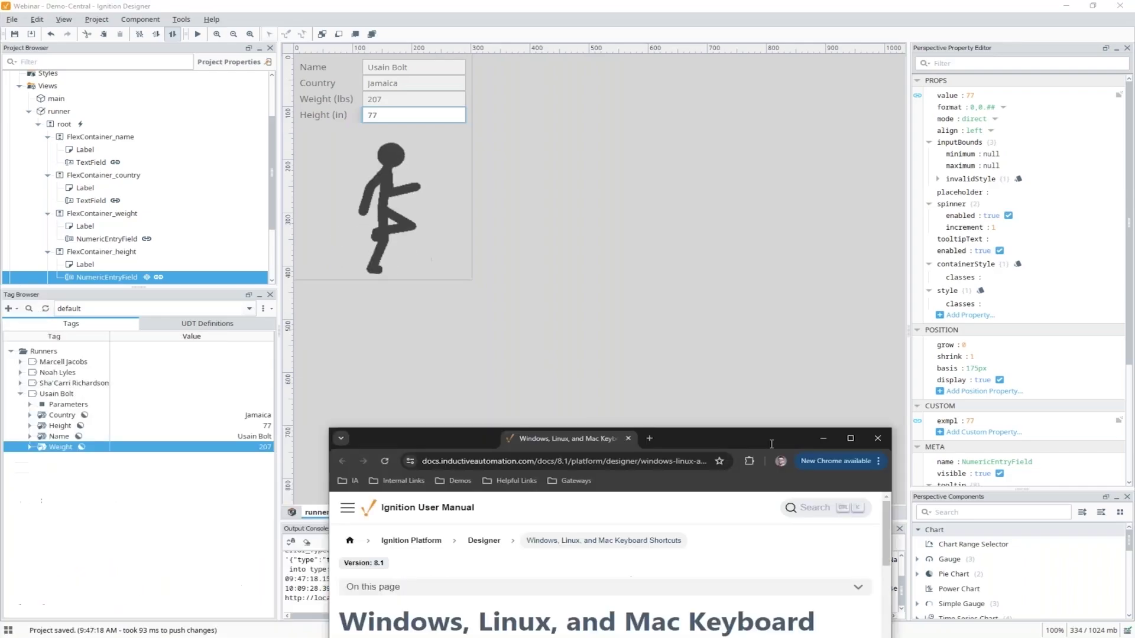
key("super+Right")
key("super+Up")
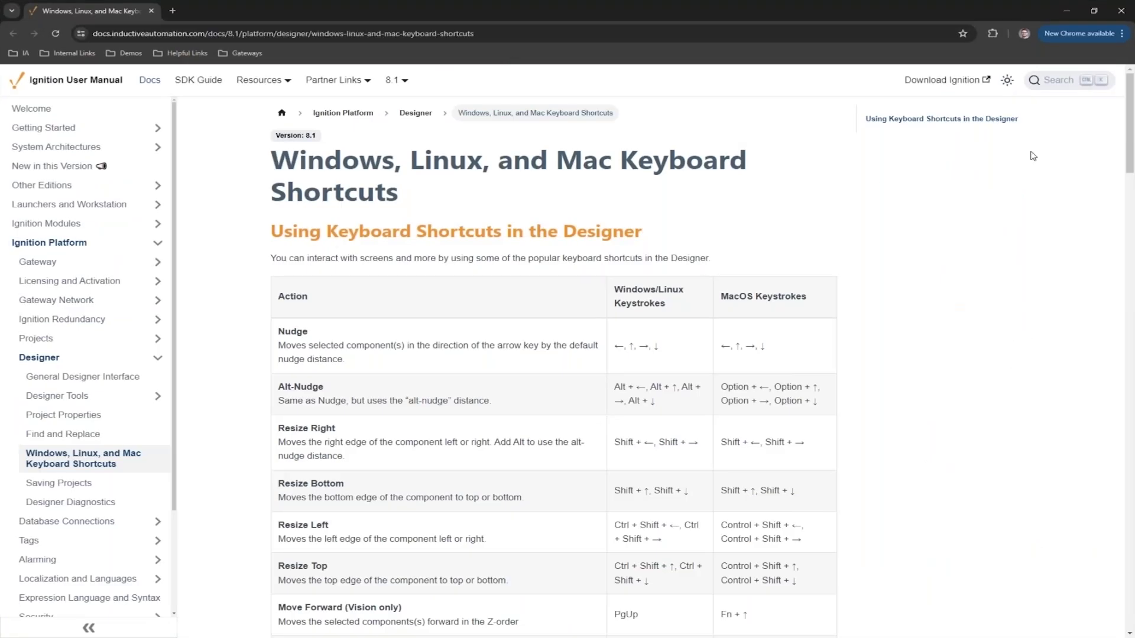
Highlight the Deep Selection entry and its Windows/Linux keystroke at the end of the keyboard shortcuts table.
left_click_drag(1132, 114, 1132, 564)
scroll(252, 468, "up", 2)
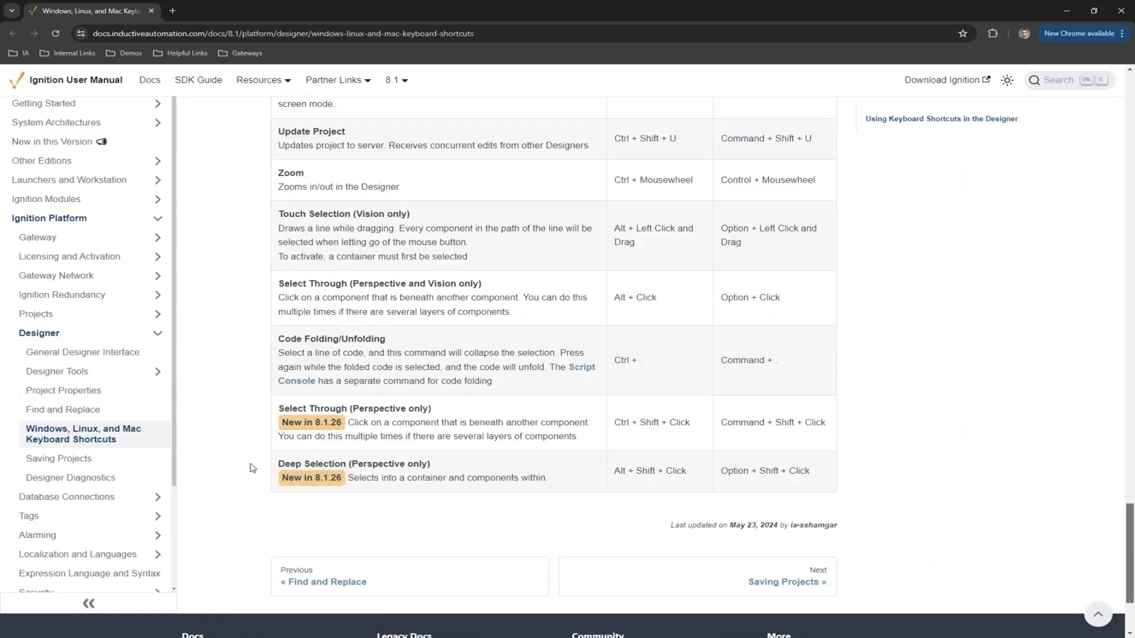
left_click_drag(280, 464, 461, 472)
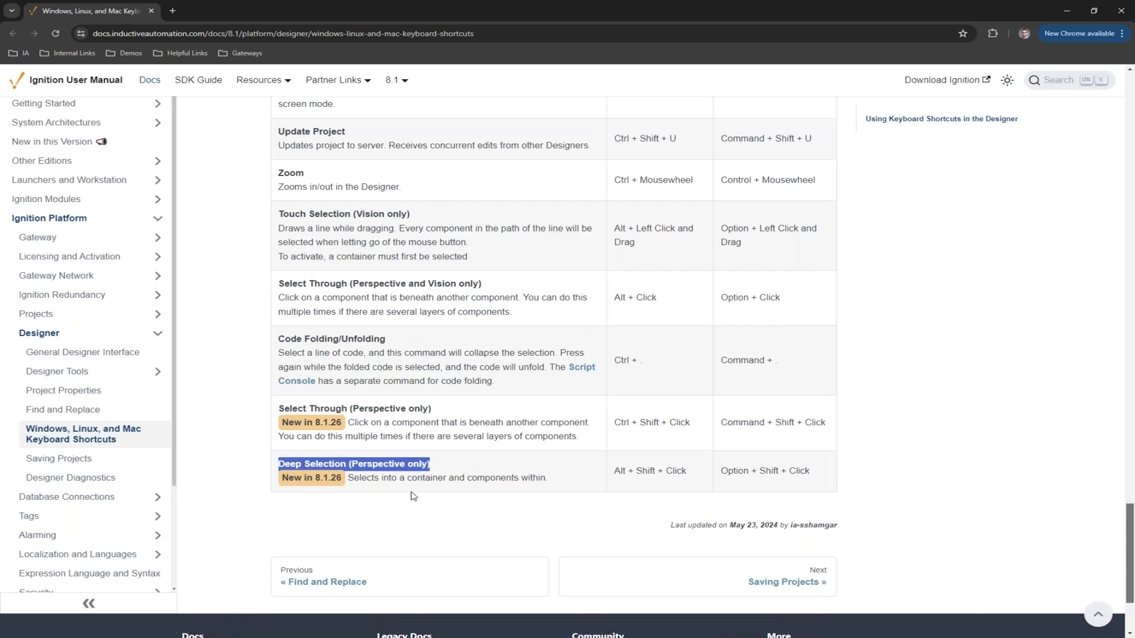
left_click(415, 473)
left_click_drag(353, 476, 689, 472)
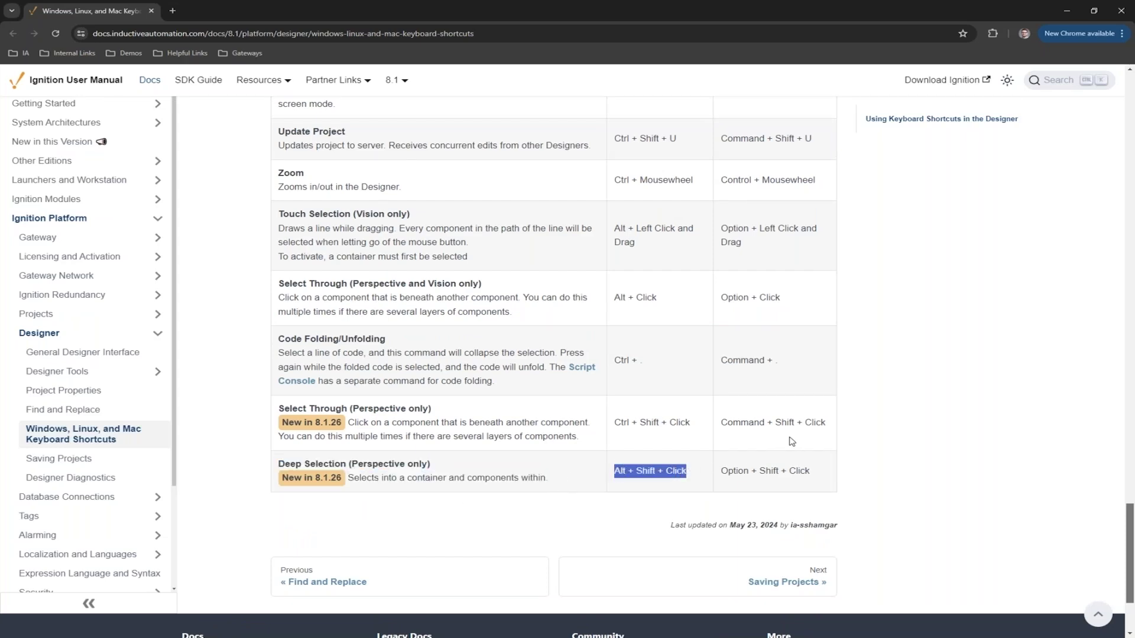
Highlight the Preview Mode and Launch Client/Session entries and their Windows/Linux keystrokes in the shortcuts table.
scroll(844, 441, "up", 5)
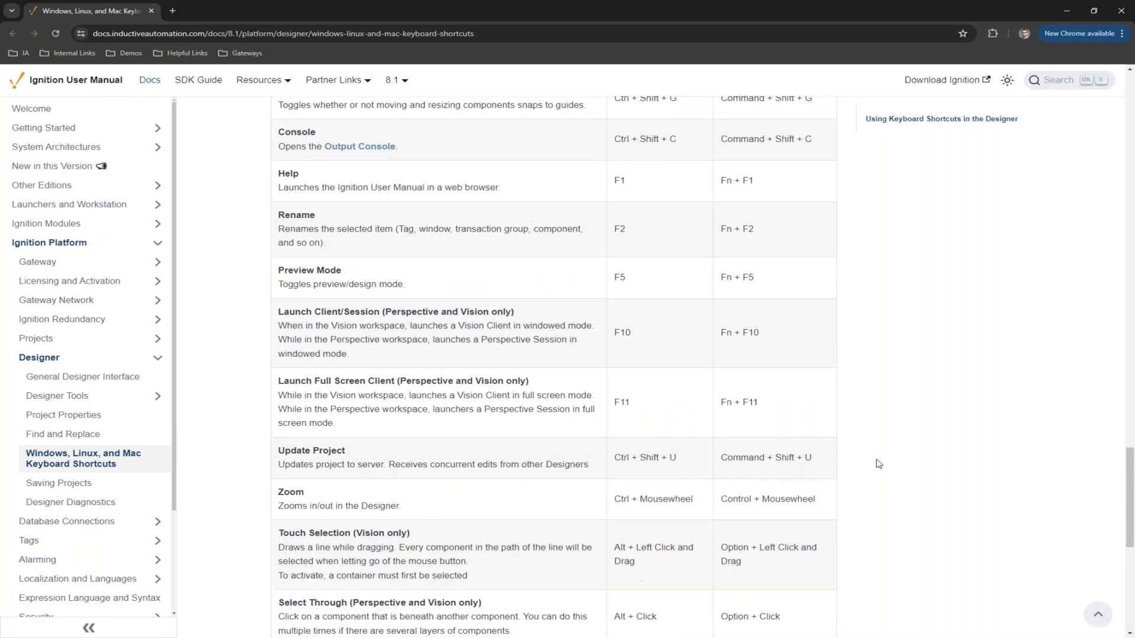
scroll(879, 466, "up", 1)
left_click_drag(627, 326, 610, 330)
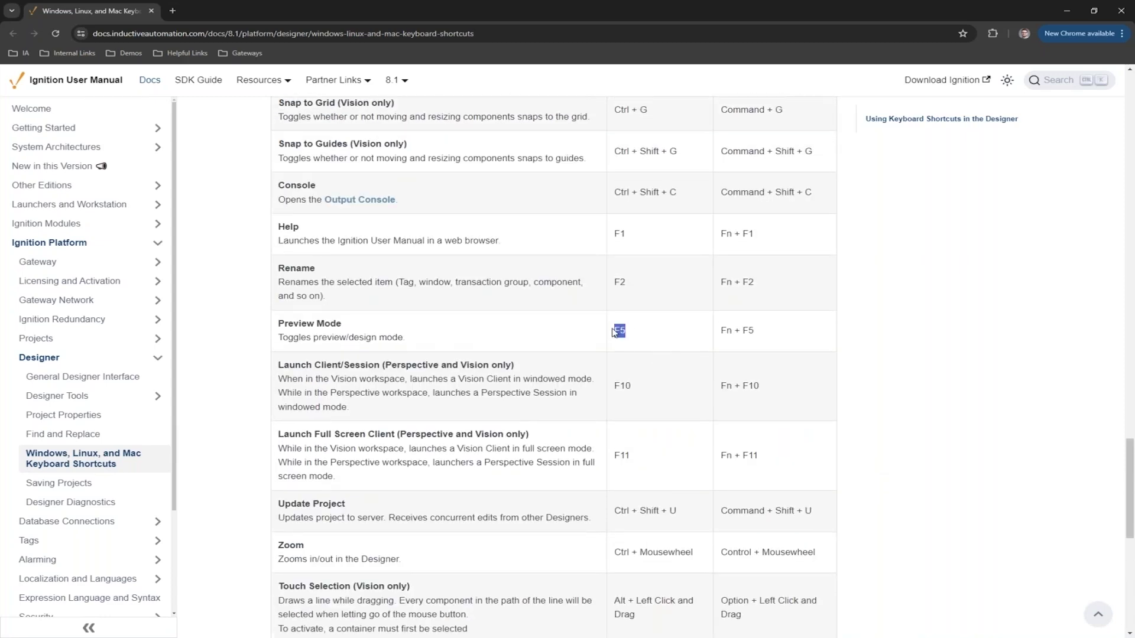
double_click(327, 324)
left_click(485, 339)
left_click_drag(524, 379, 636, 390)
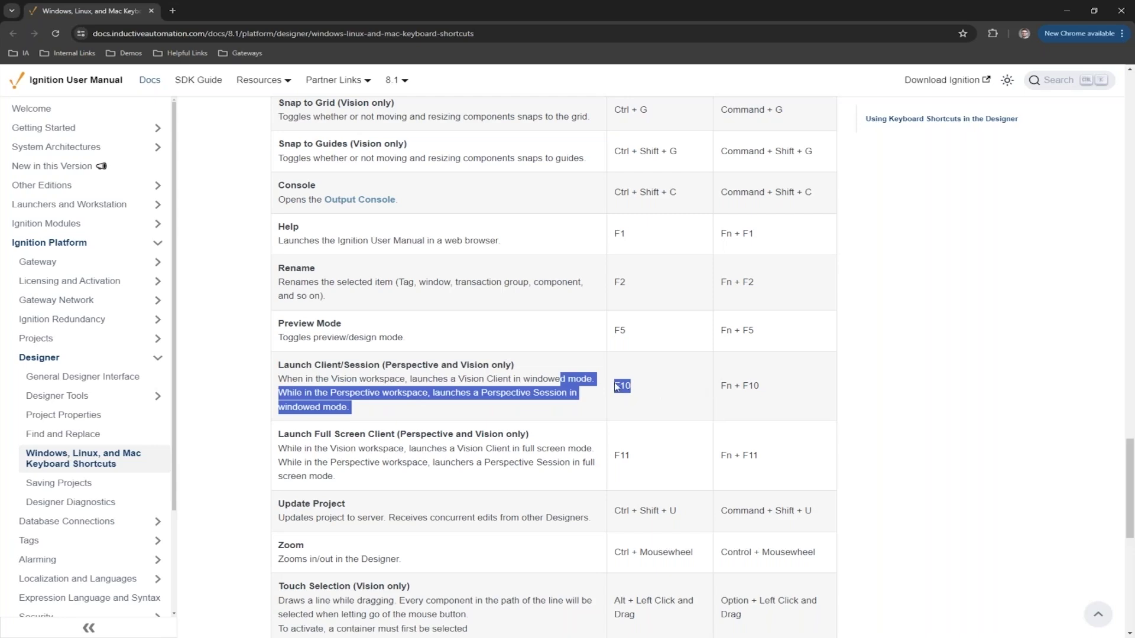
left_click(528, 385)
left_click_drag(331, 363, 476, 363)
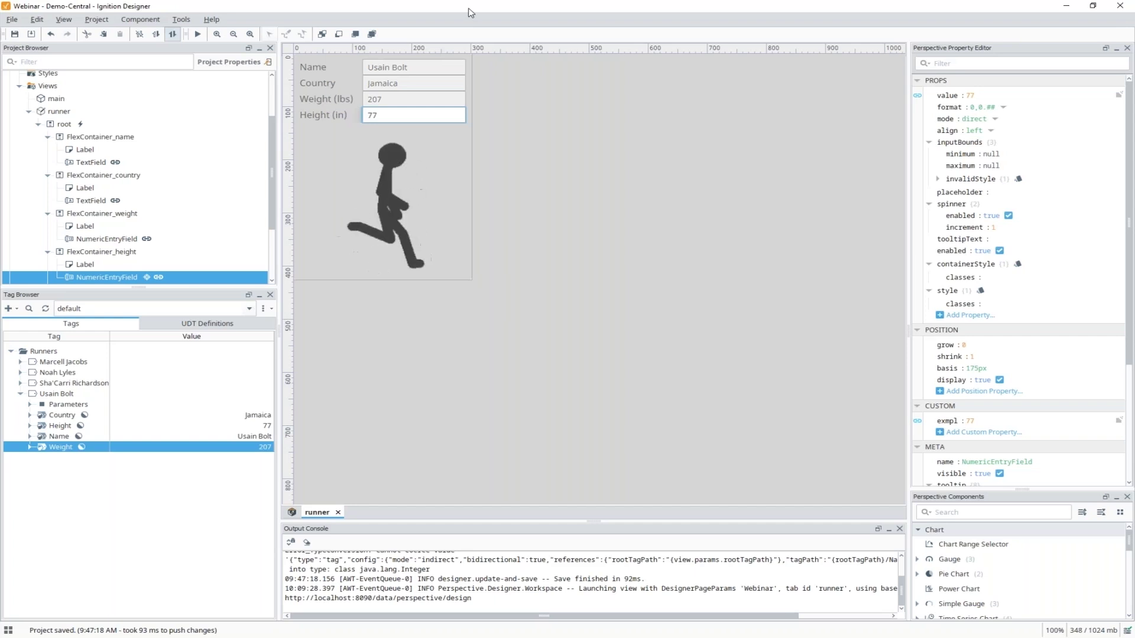
Switch back to Ignition Designer, turn on preview mode for the runner view and return to design mode.
left_click(192, 34)
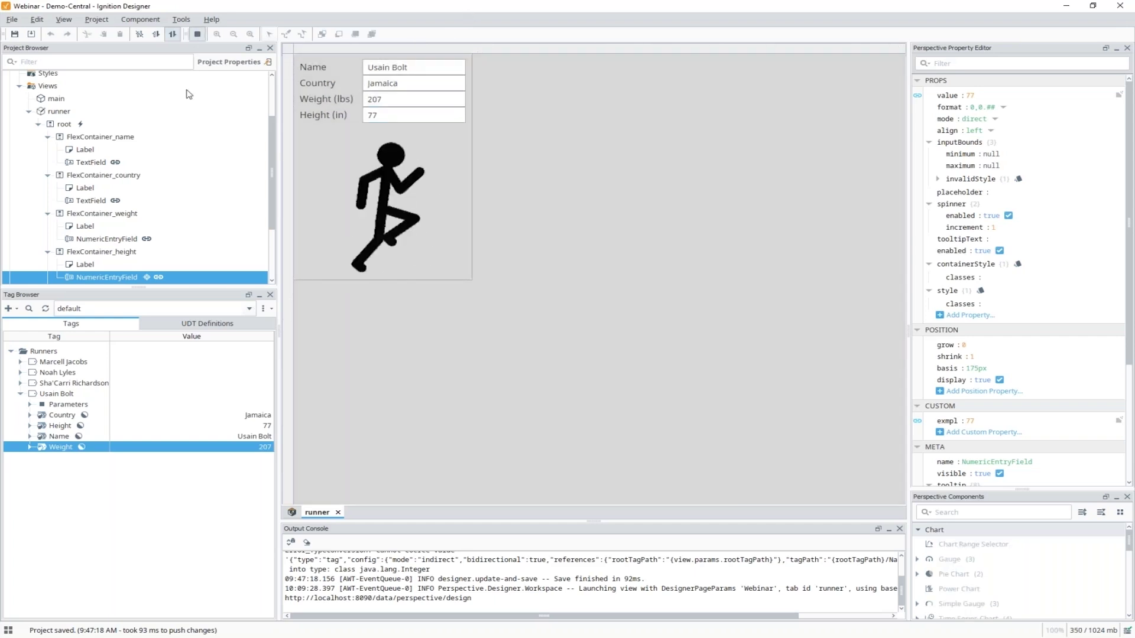
key("F5")
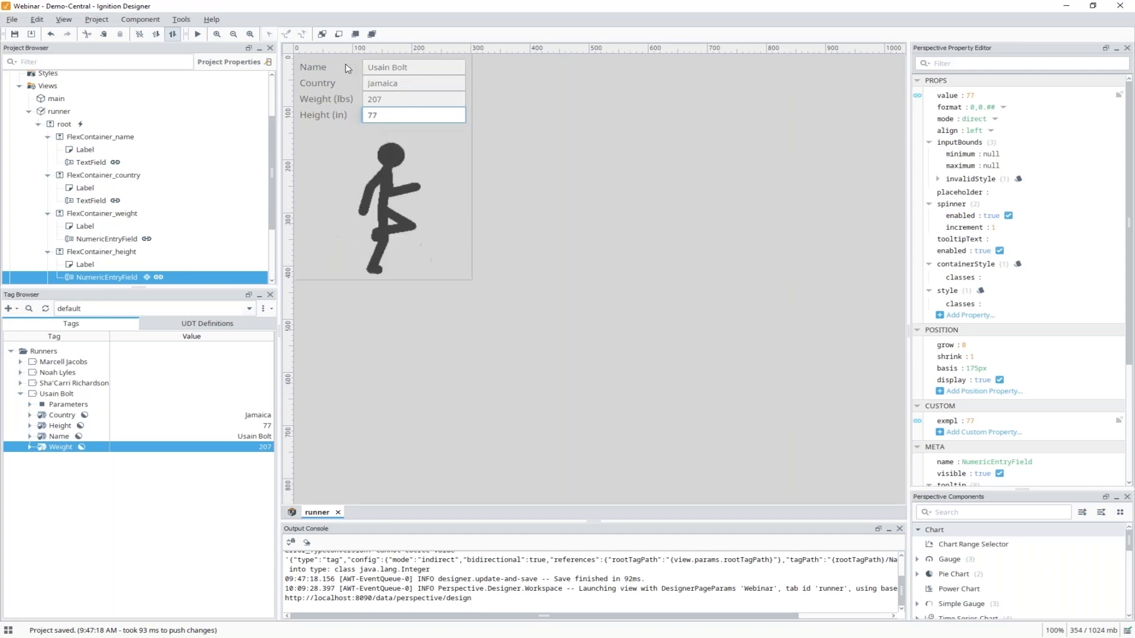
Deep-select the Name row's label and edit its text directly on the canvas to Nam, then back to Name.
left_click(328, 65)
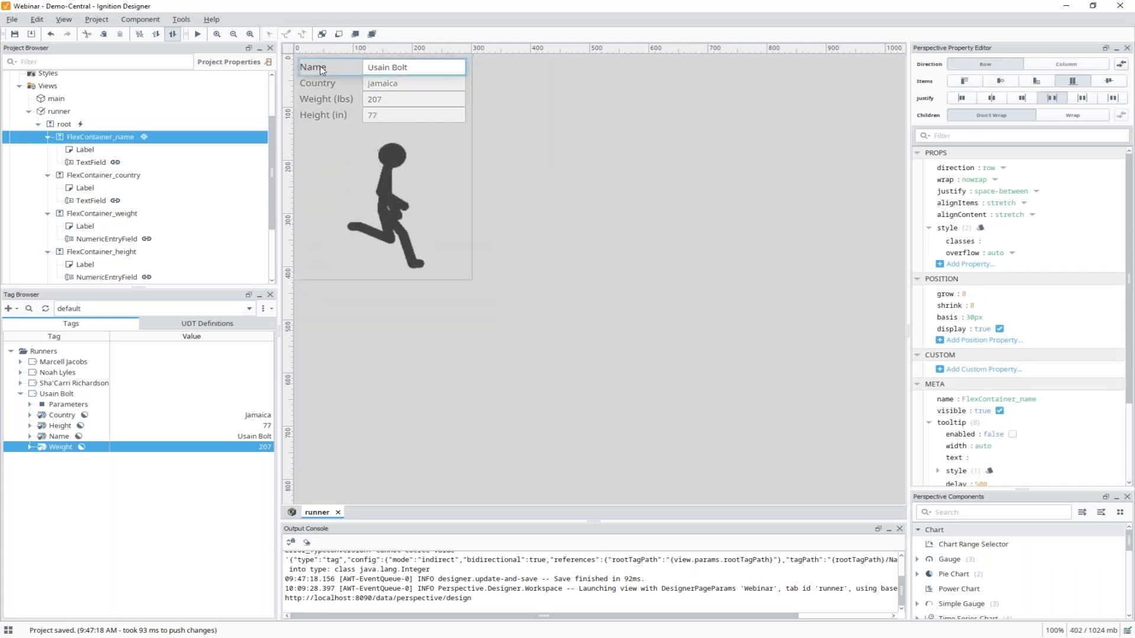
left_click(319, 67)
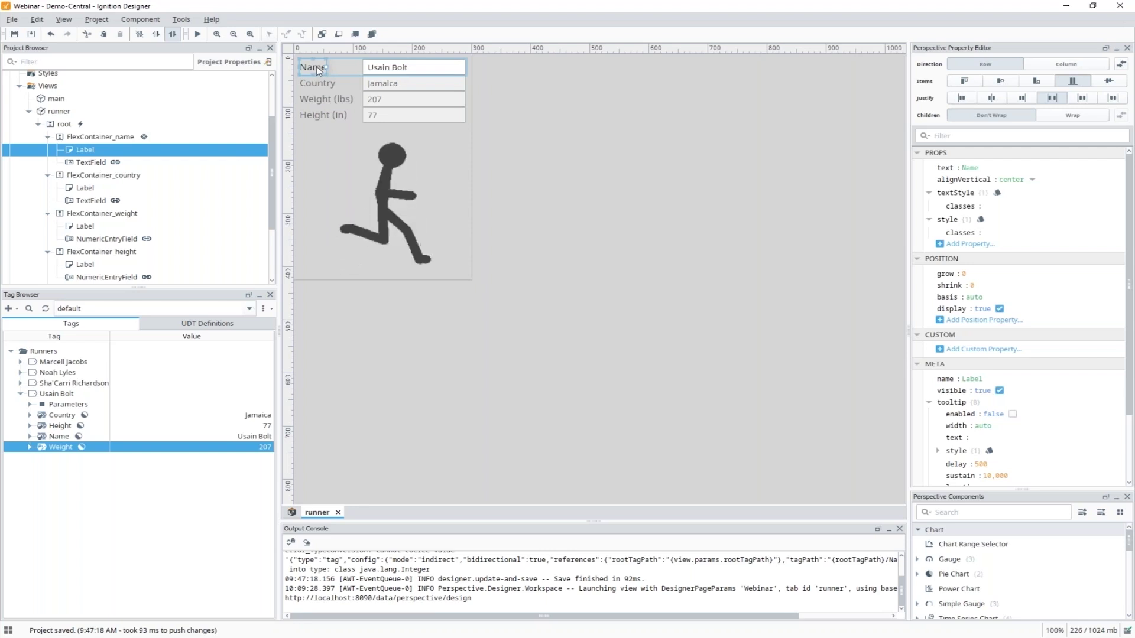
double_click(317, 70)
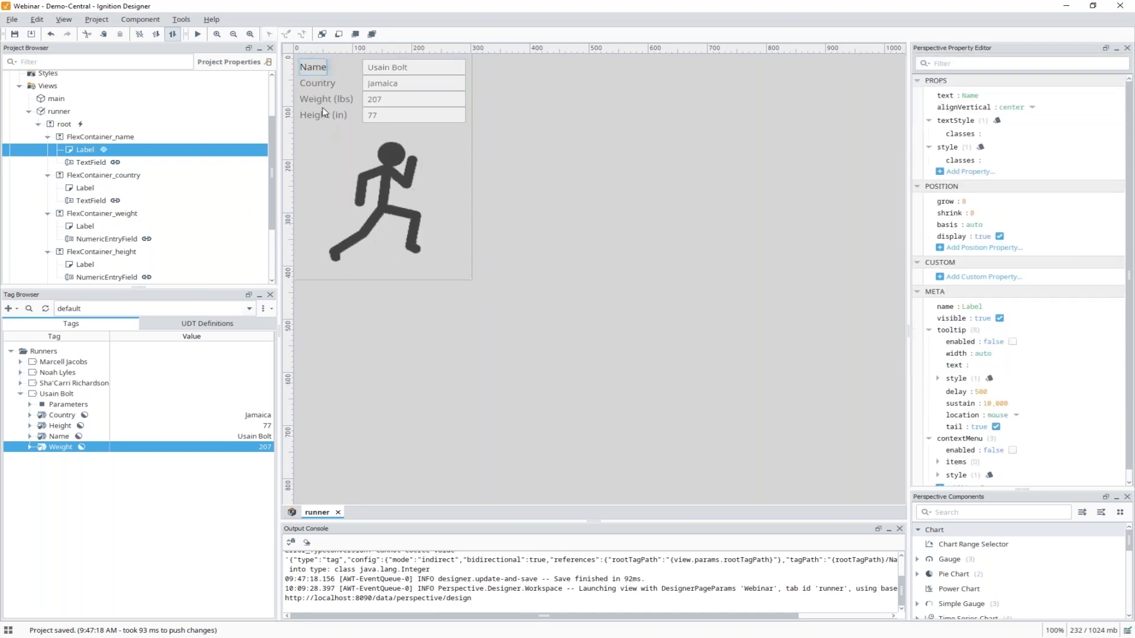
key("BackSpace")
key("Return")
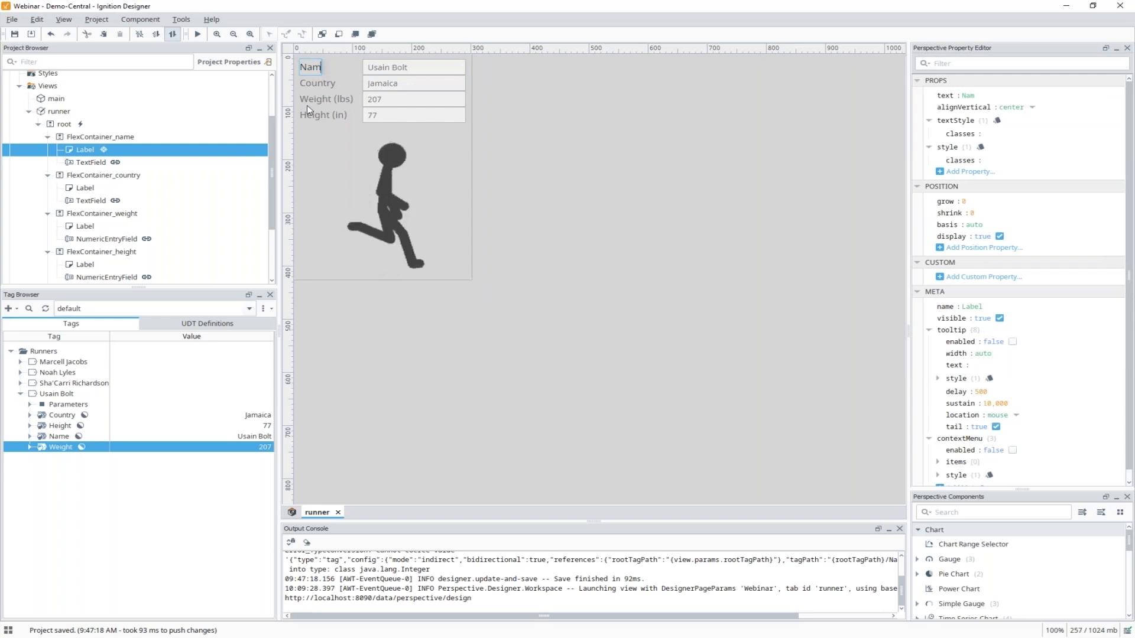
type("e")
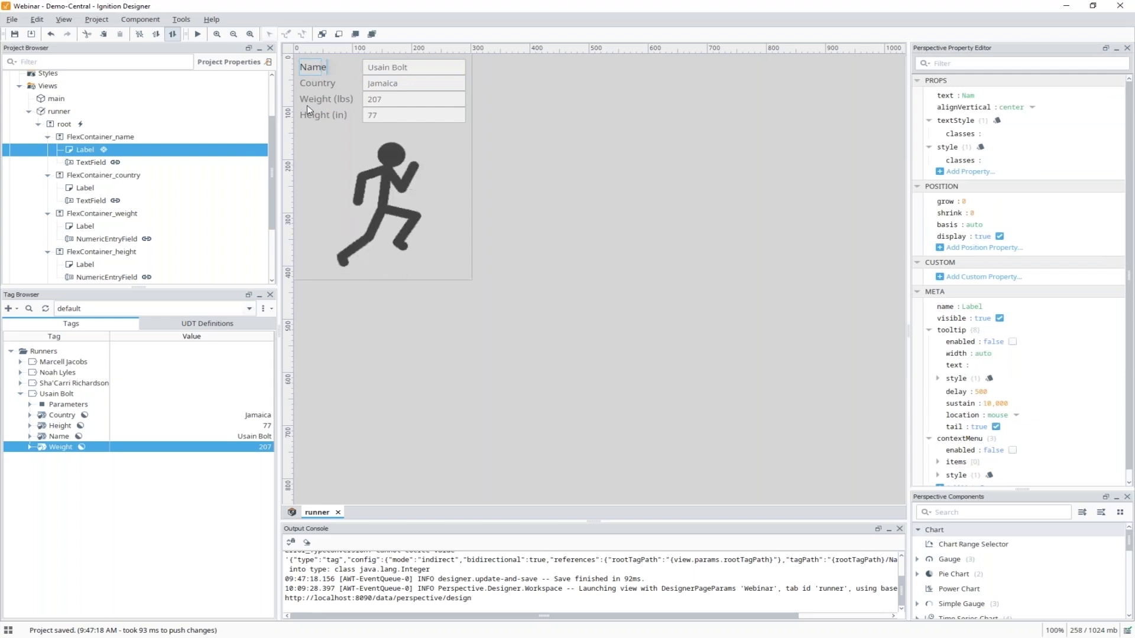
key("Return")
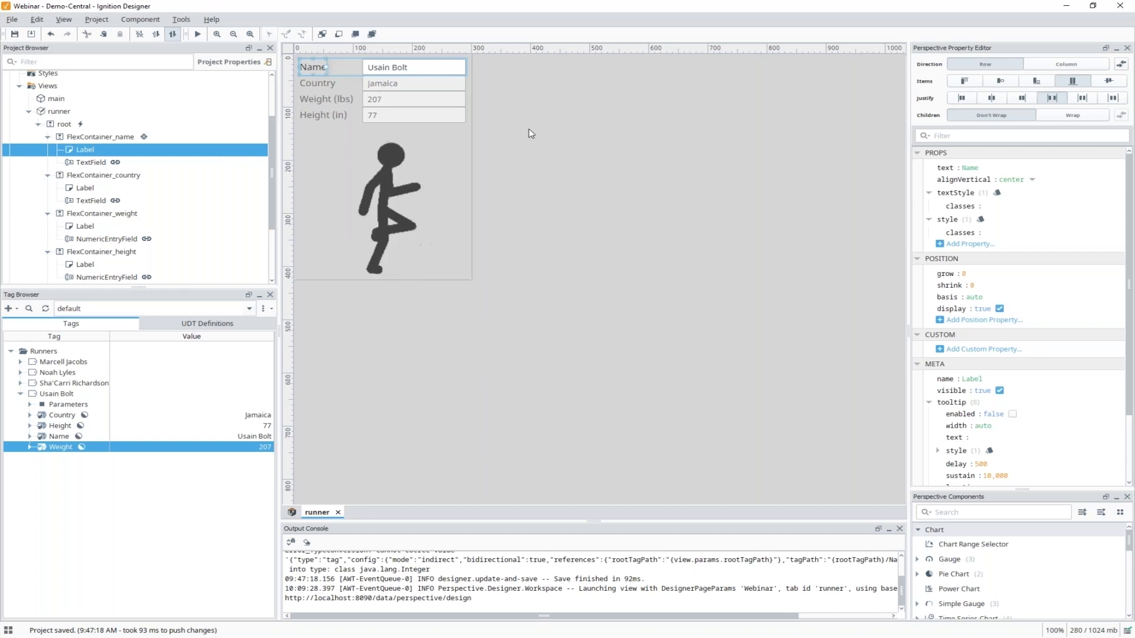
Select the Country, Weight and Height labels in turn, open the Height label's basis value, and reselect the Weight label.
left_click(307, 83)
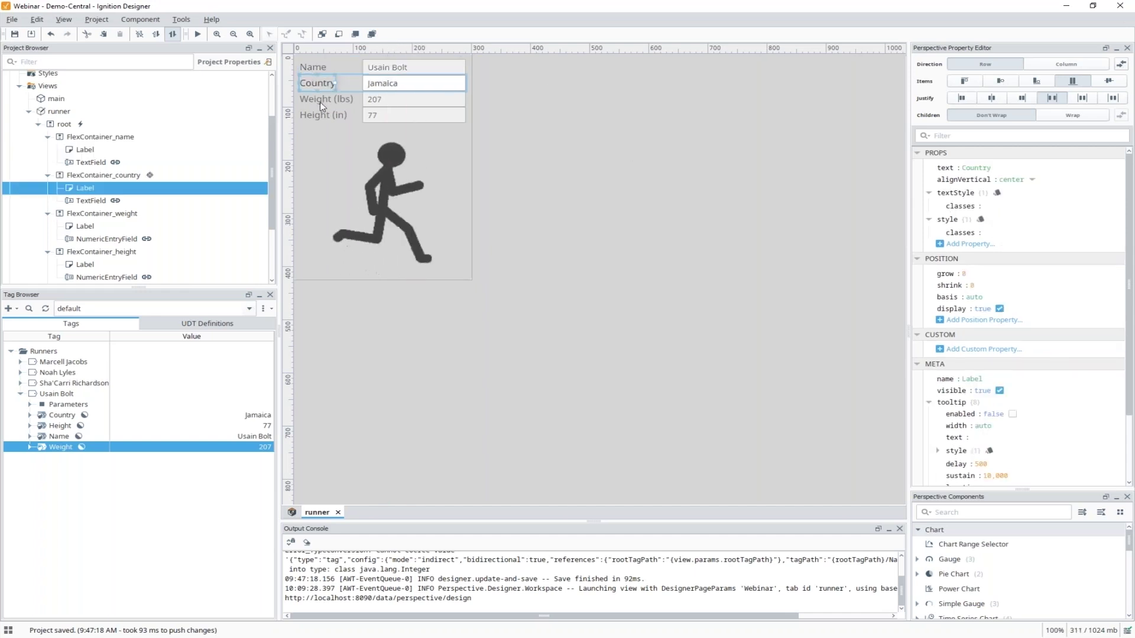
left_click(318, 99)
left_click(328, 119)
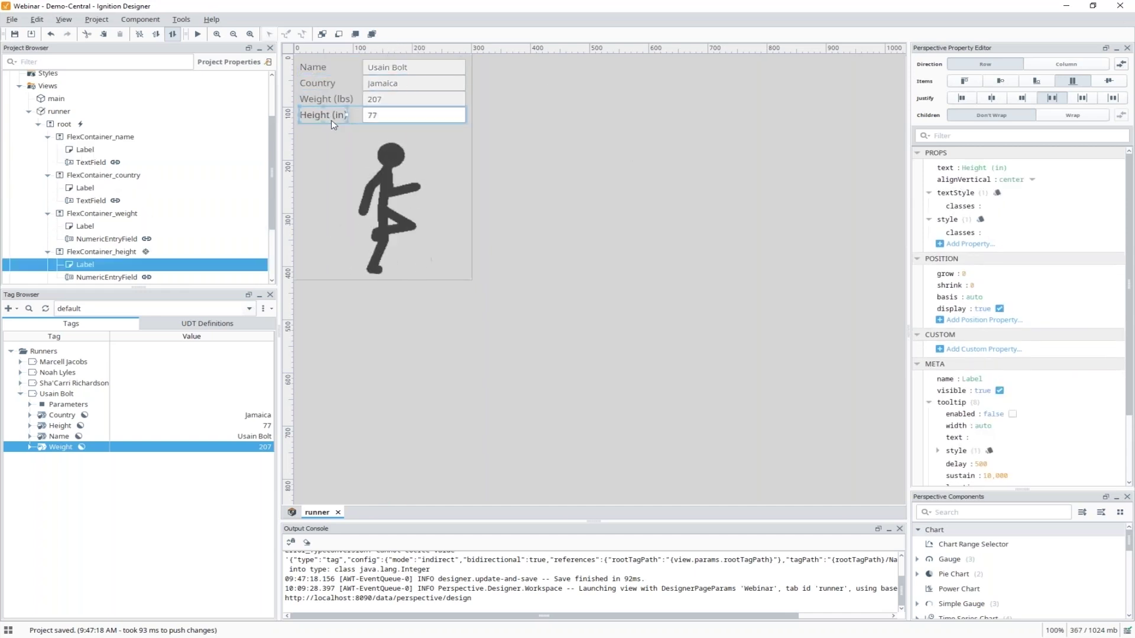
left_click(976, 297)
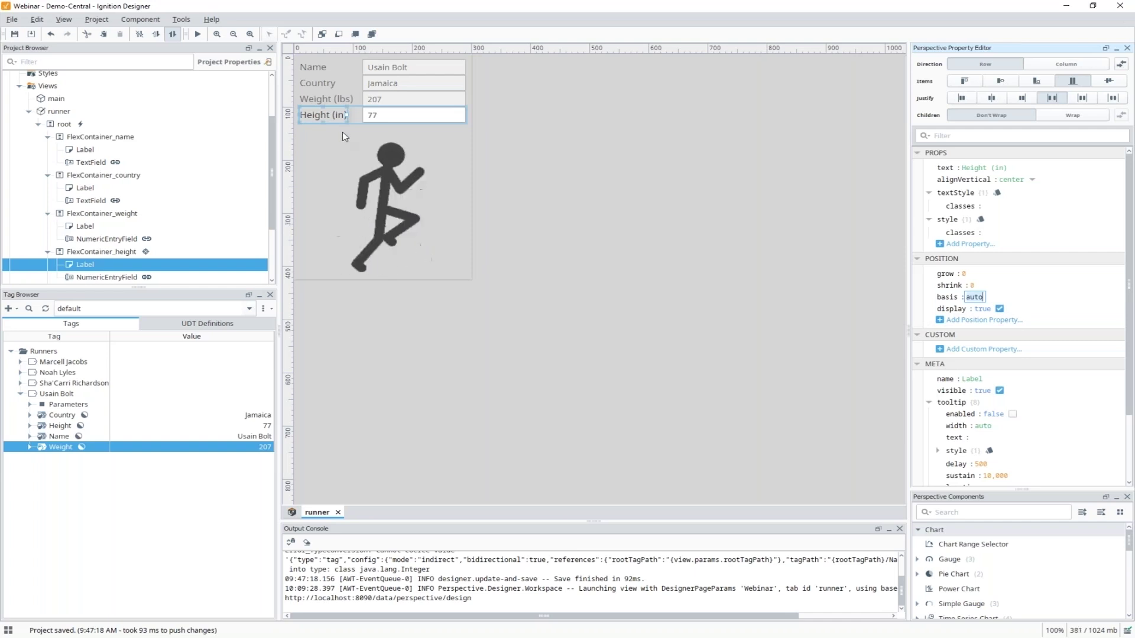
left_click(318, 99)
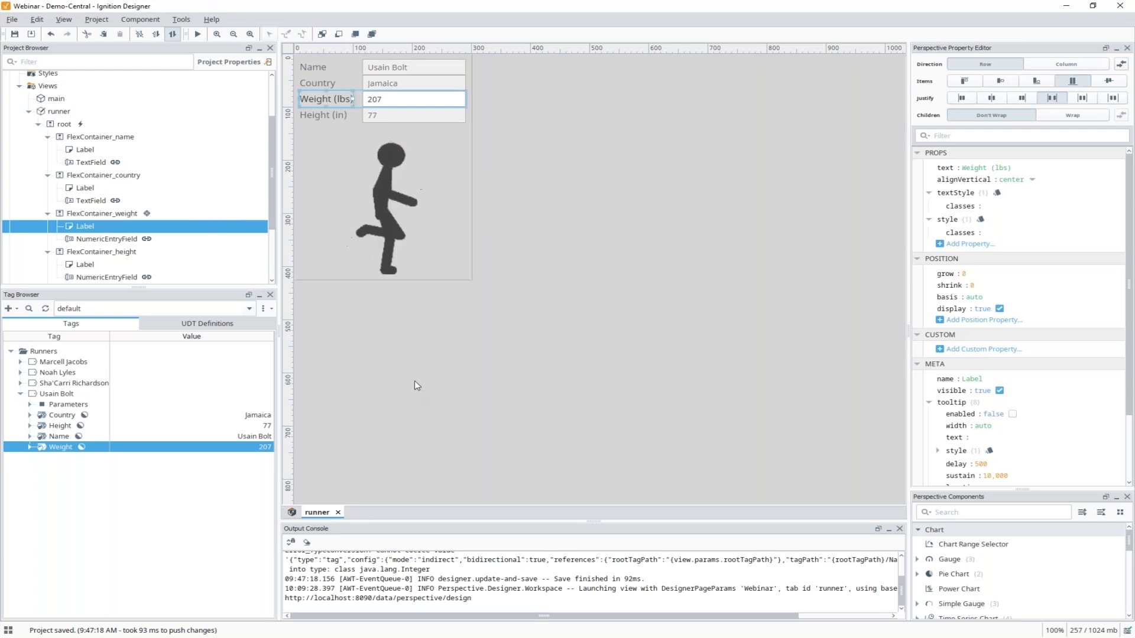
Inspect the tag binding on the Name text field's text property and close it without changes.
left_click(430, 74)
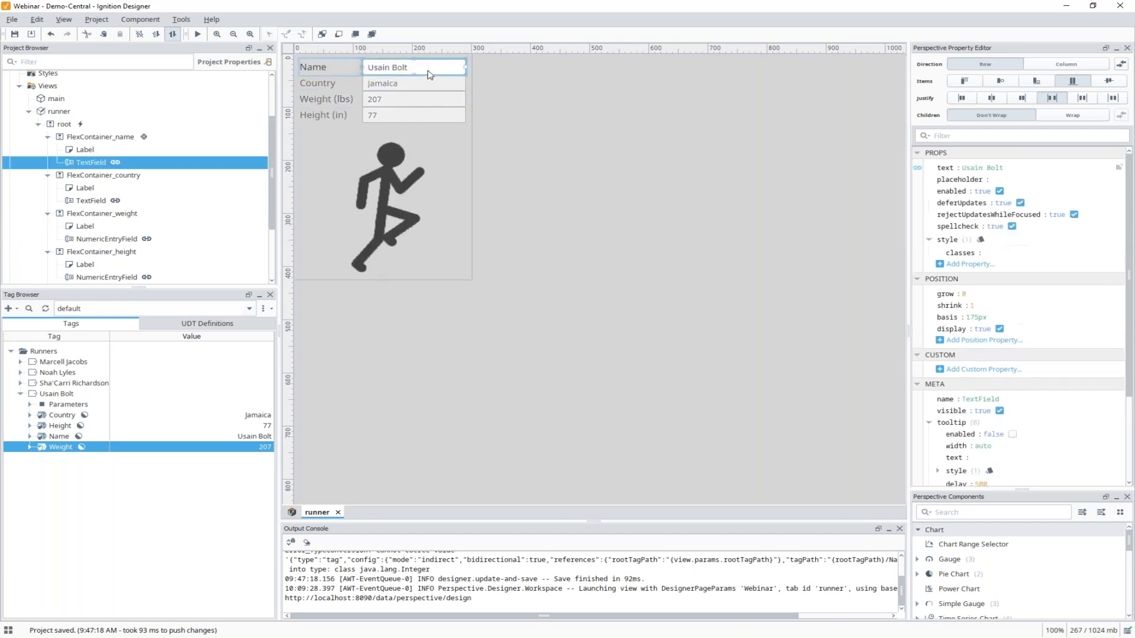
left_click(917, 169)
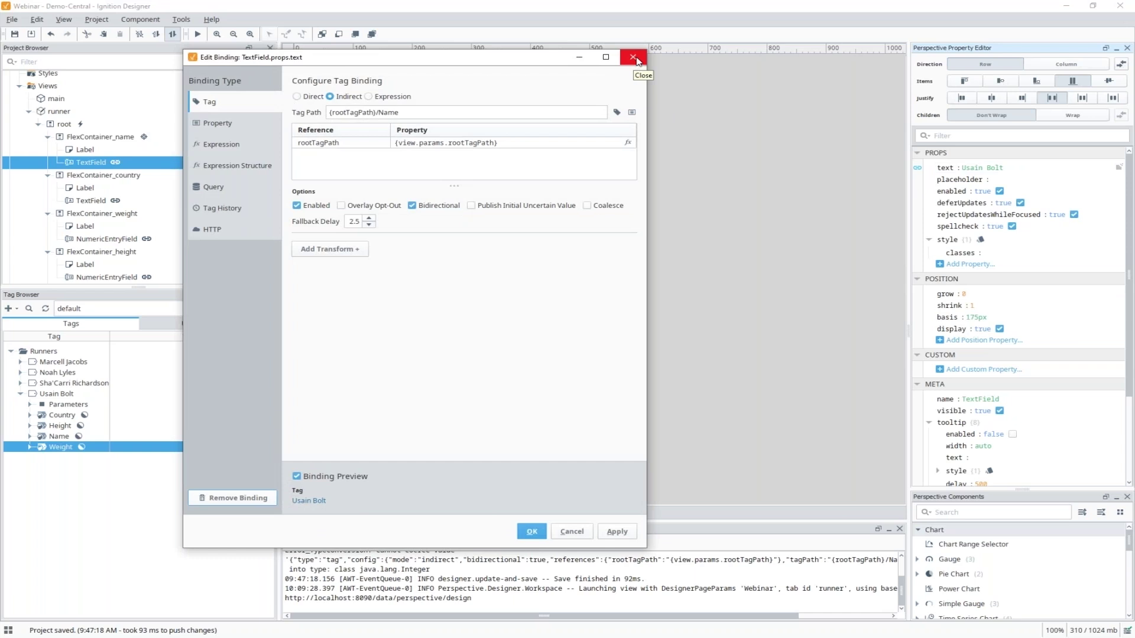
left_click(633, 57)
Copy the binding of the Name text field's text property and paste it onto a new custom value property.
right_click(950, 170)
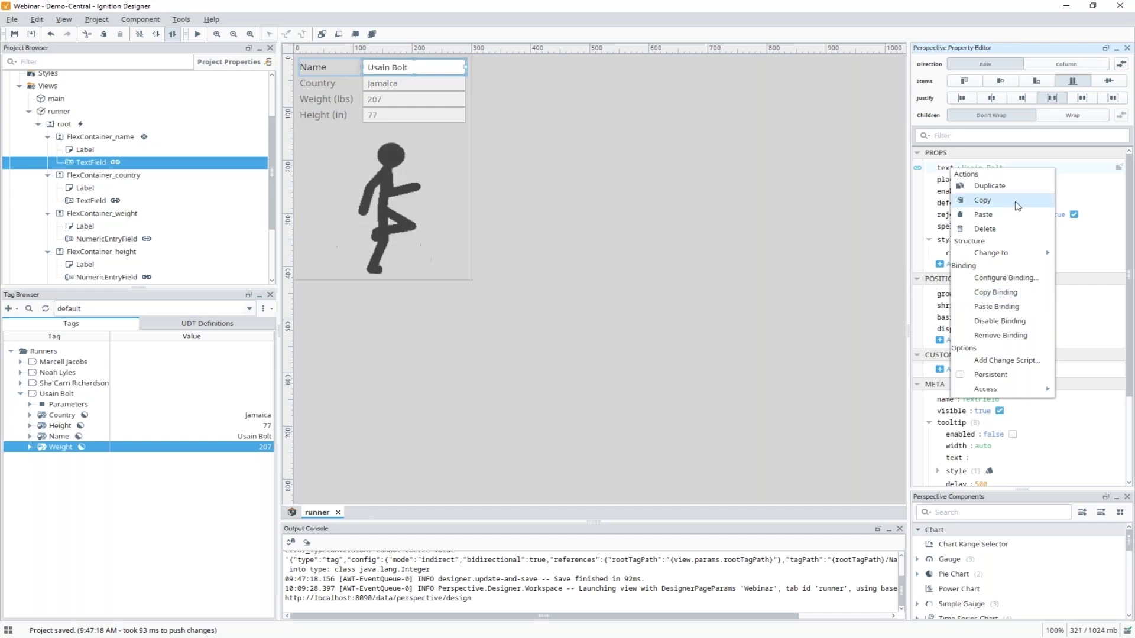
left_click(1031, 299)
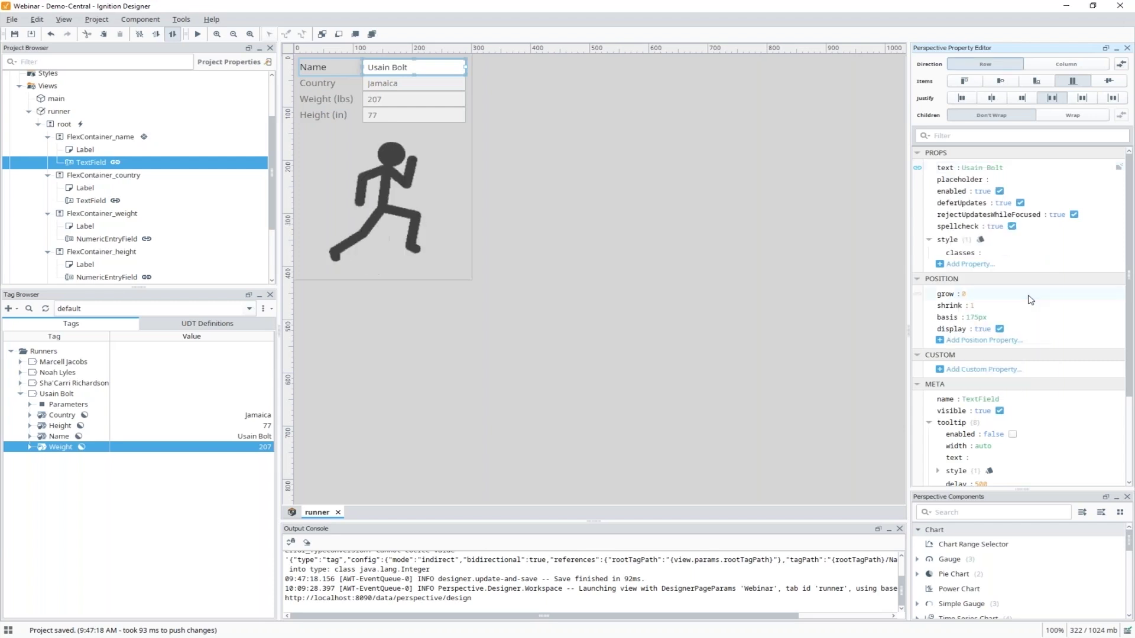
left_click(969, 369)
left_click(959, 377)
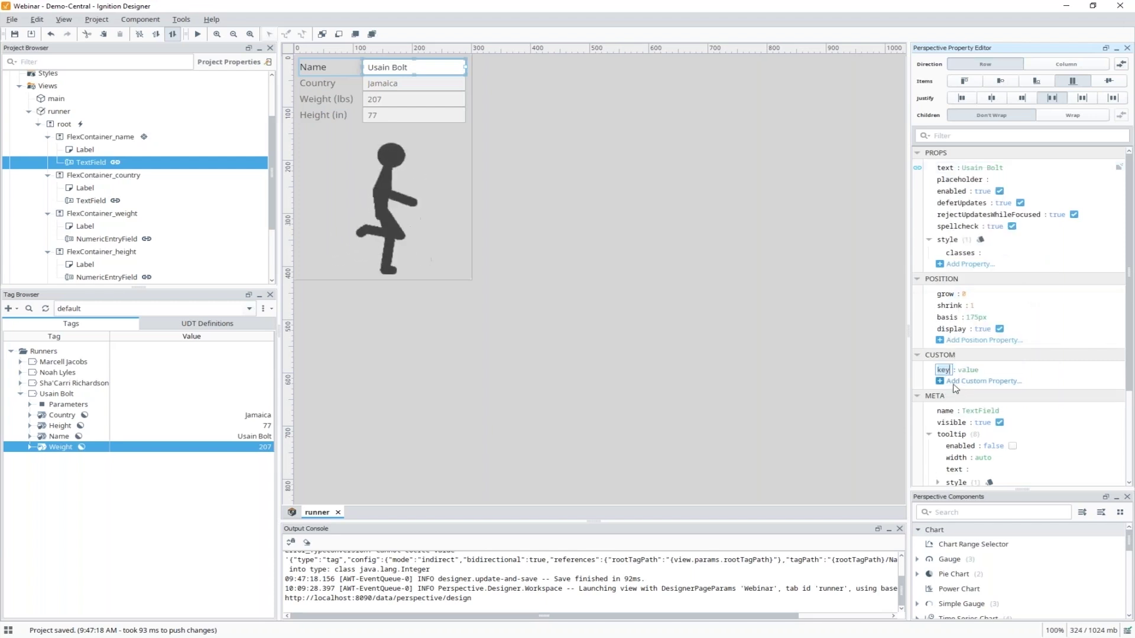
key("Tab")
right_click(944, 372)
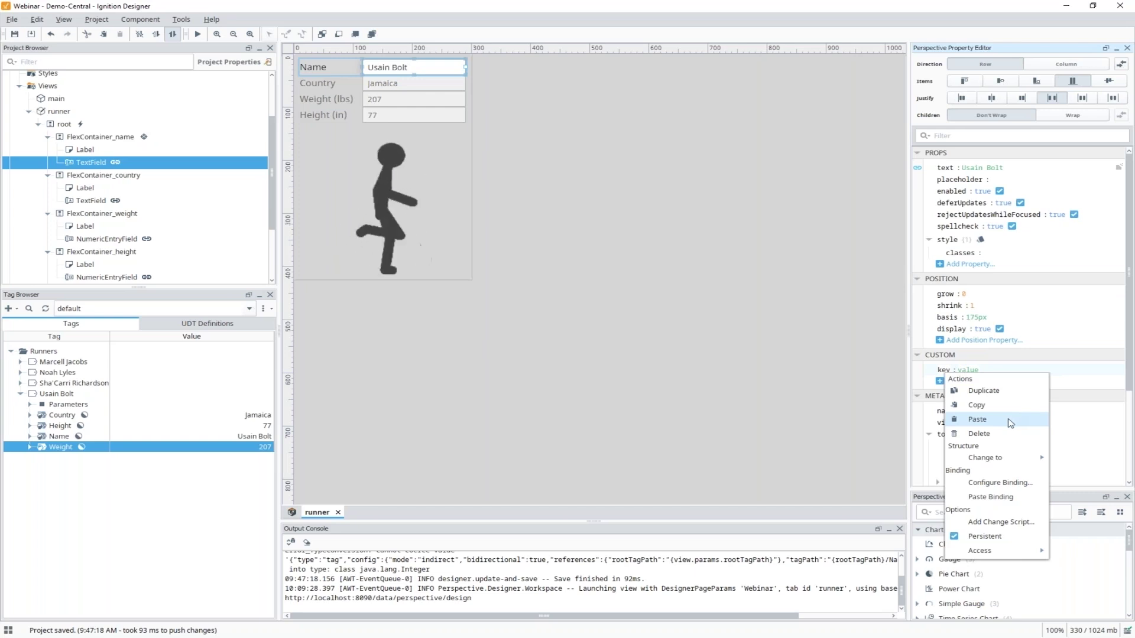
left_click(1029, 502)
Change the tag path in the custom property's binding to {rootTagPath}/Weight and accept it.
left_click(920, 371)
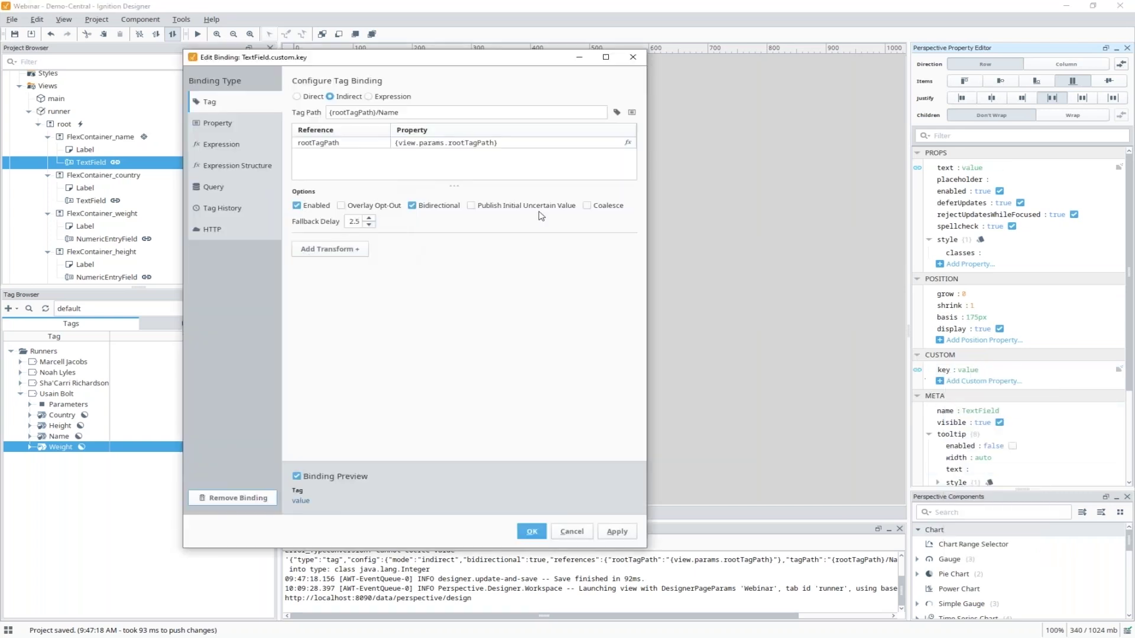
left_click(444, 112)
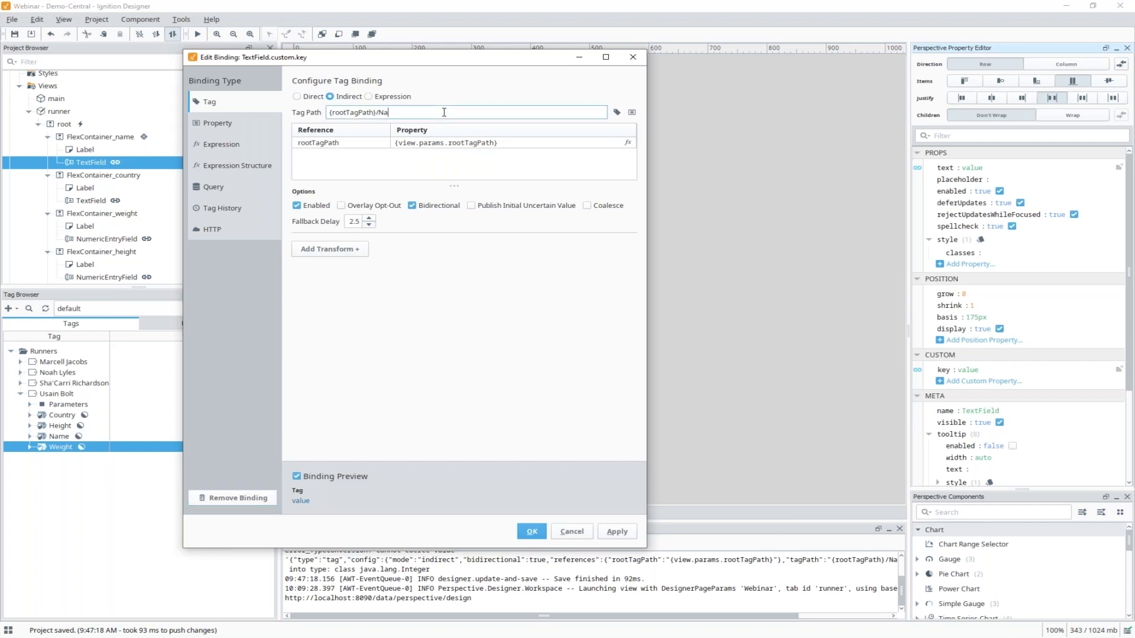
type("Weight")
left_click(531, 533)
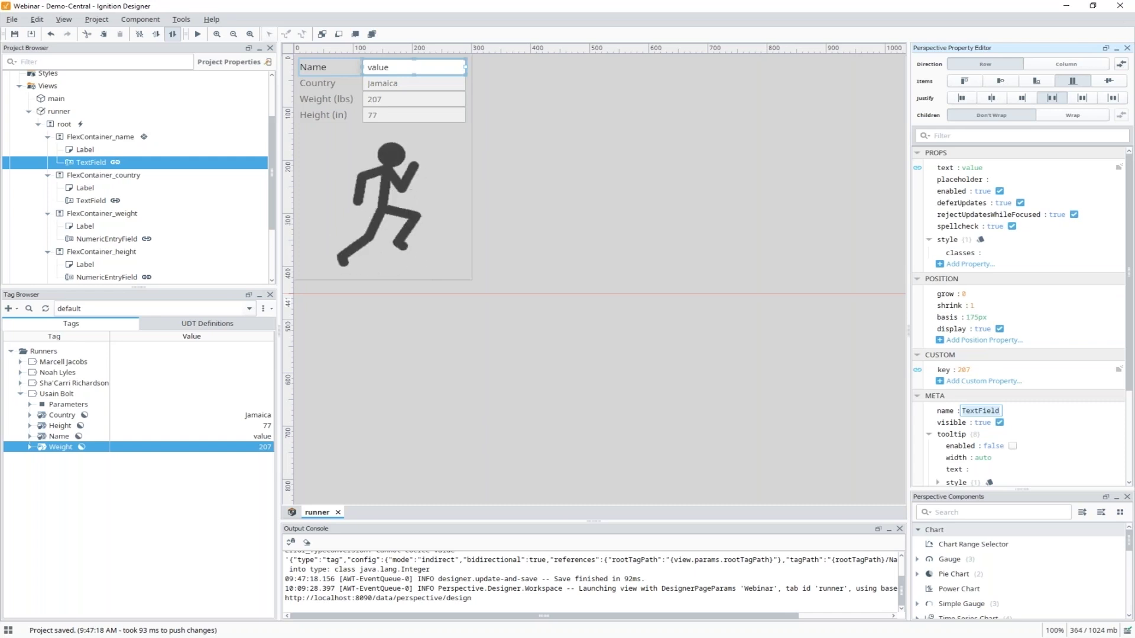
Select the runner view's root container and open its backgroundColor style value.
left_click(70, 127)
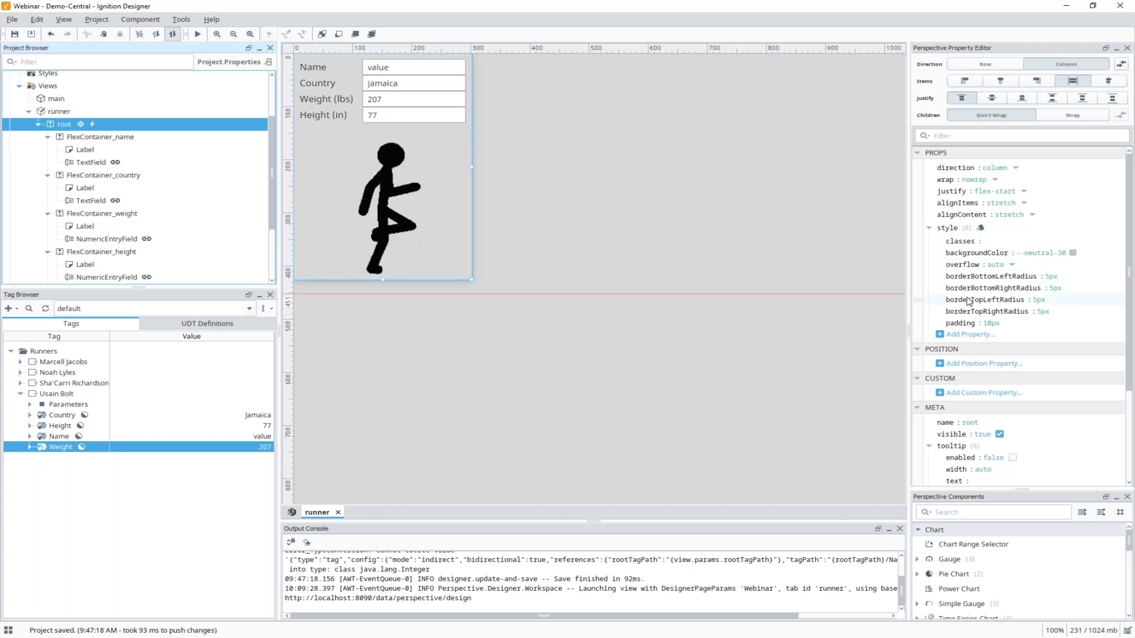
left_click(1037, 253)
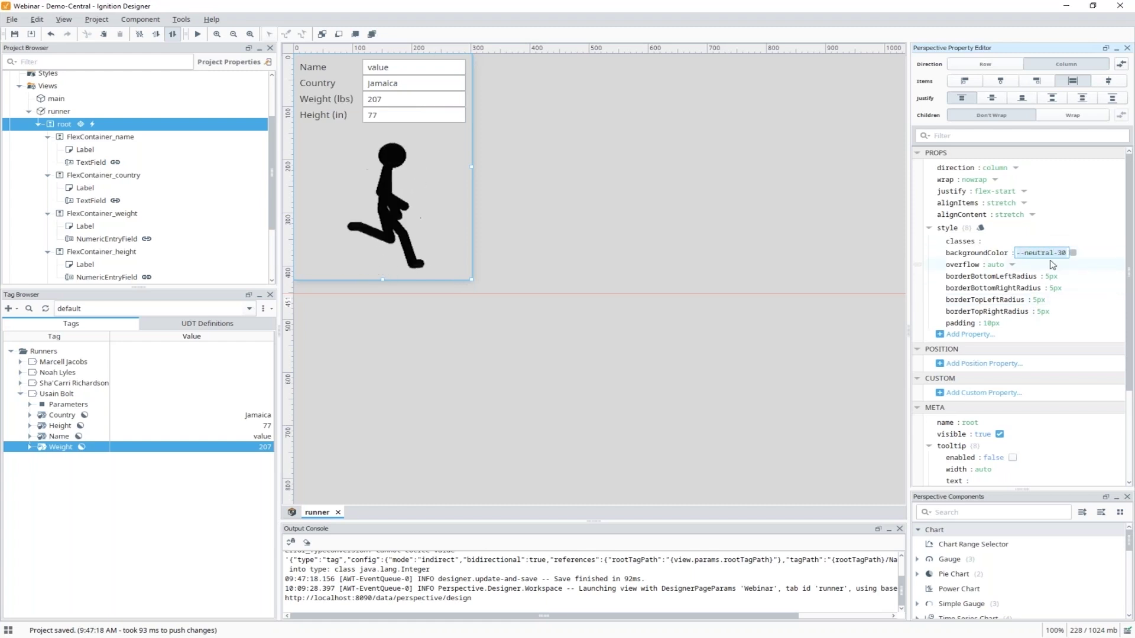
Set the Perspective session theme to dark-cool and return to the runner view.
left_click(293, 514)
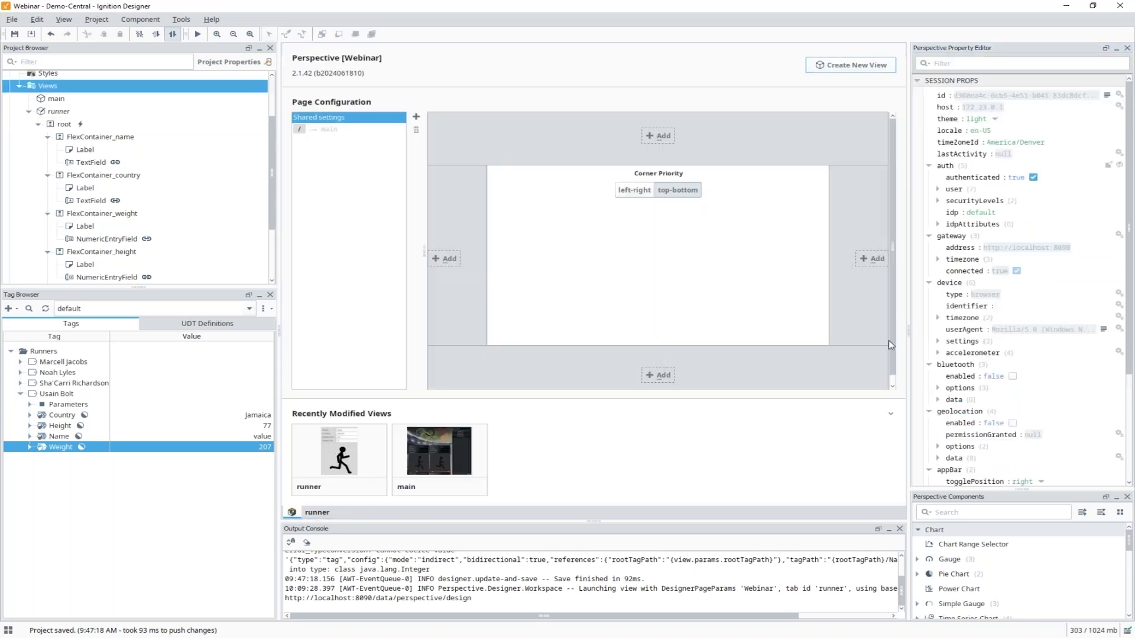
left_click(995, 123)
left_click(996, 120)
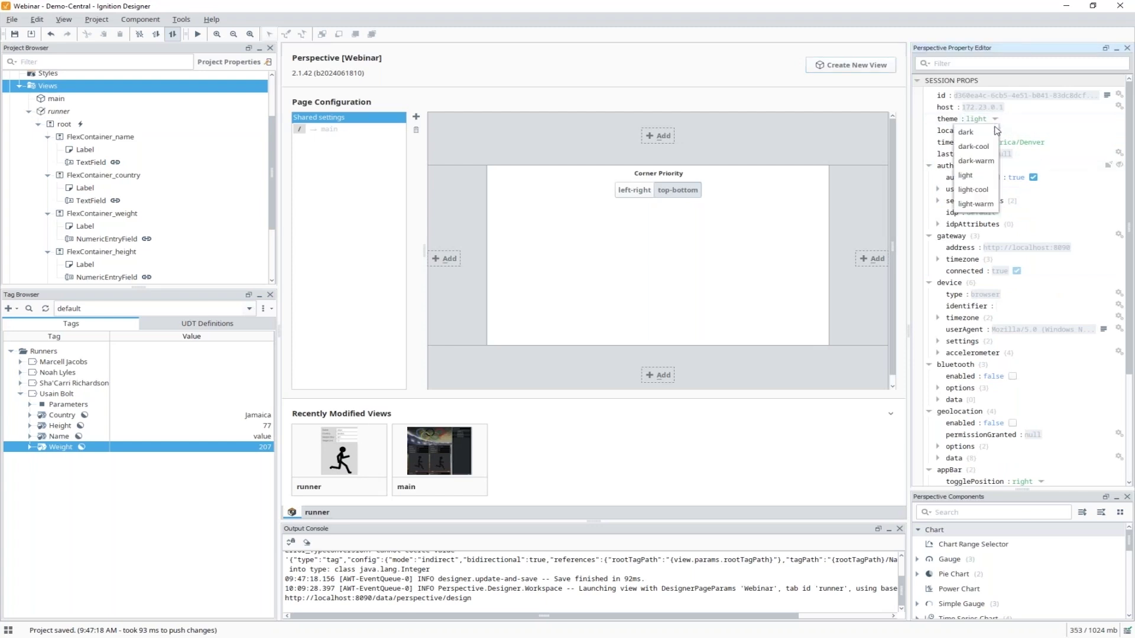
left_click(985, 147)
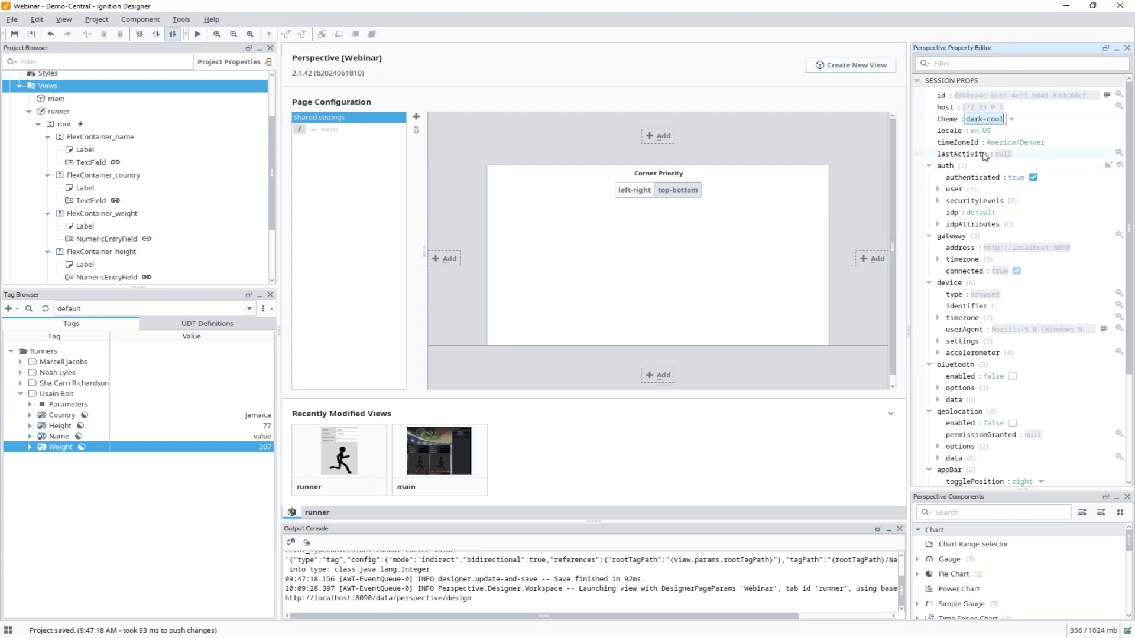
left_click(319, 513)
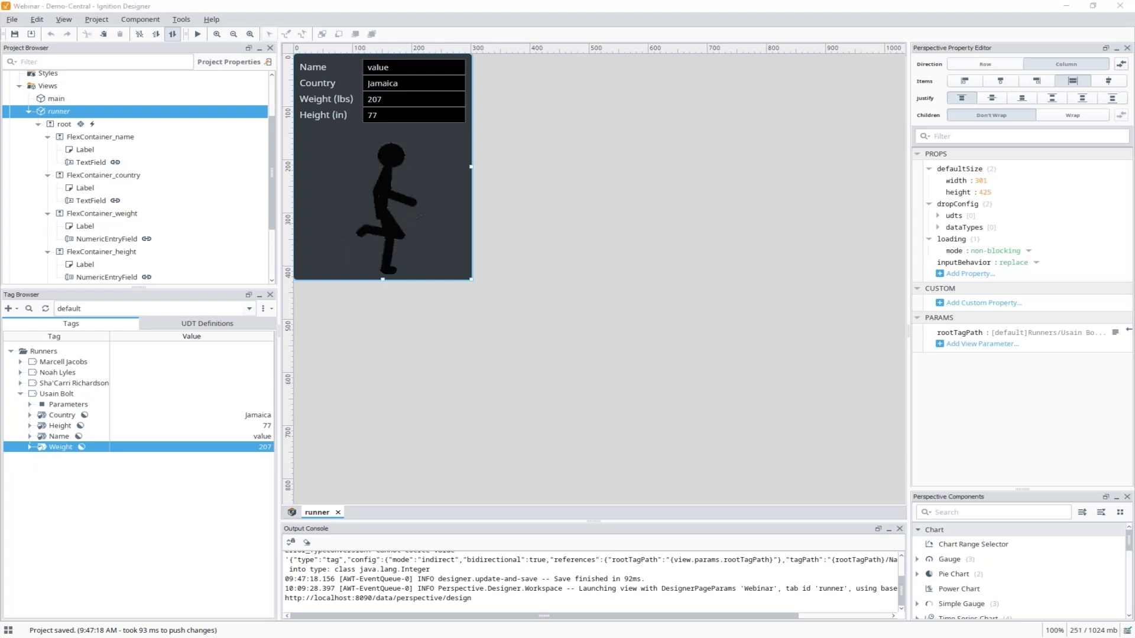
Switch to the browser showing the built-in theme colors table in the Ignition User Manual.
key("alt+Tab")
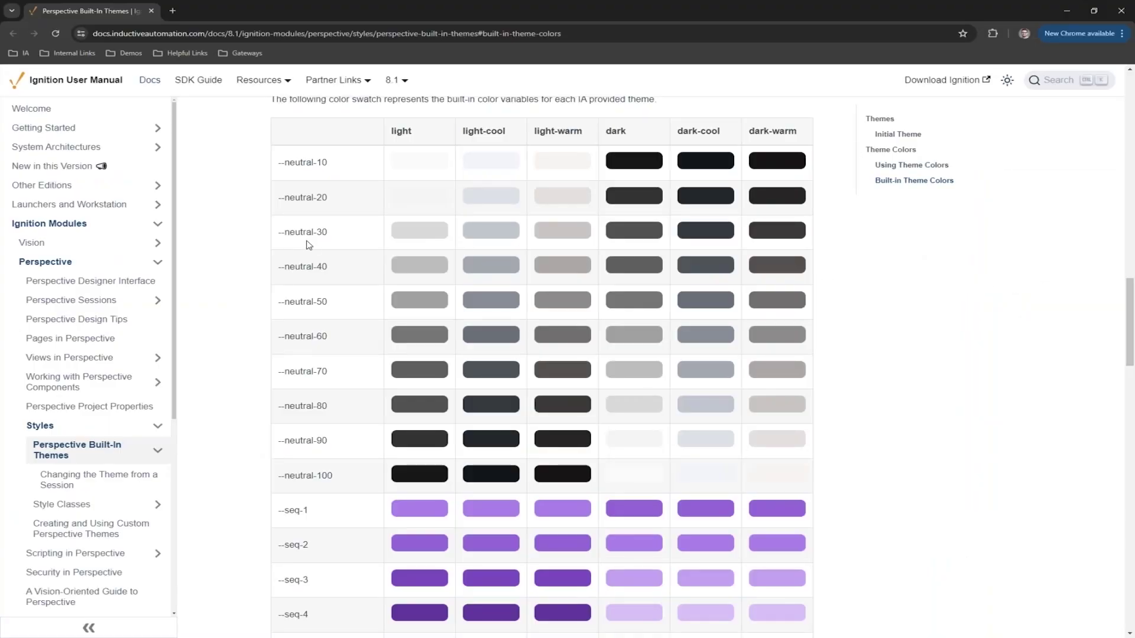
Examine the --neutral-30 variable and the light and dark theme columns in the built-in theme colors table.
left_click_drag(278, 232, 338, 236)
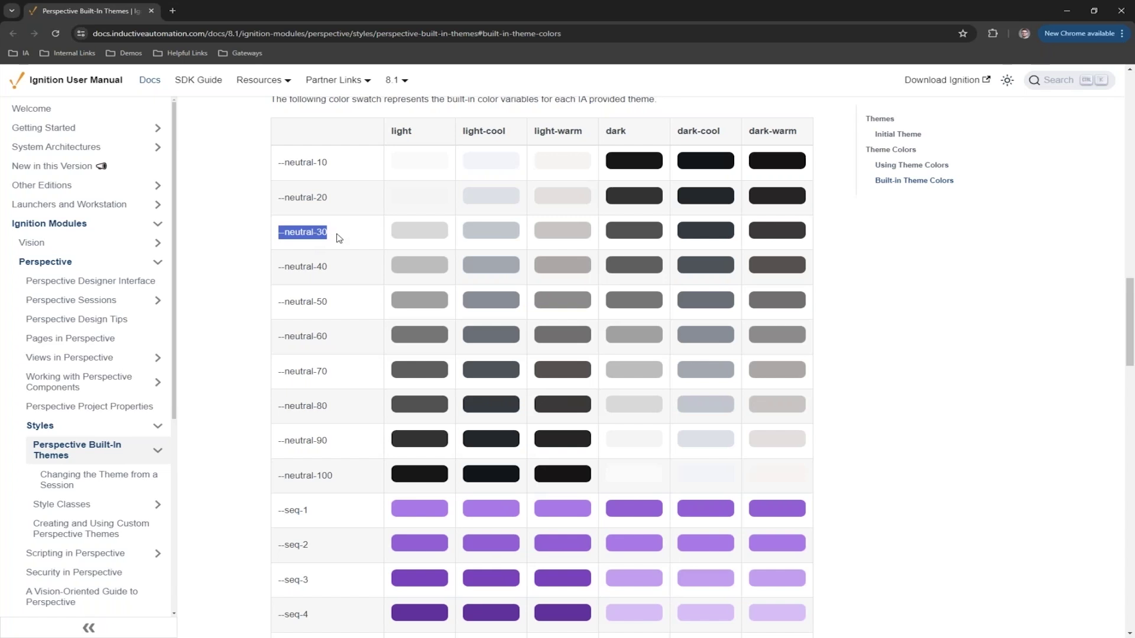
left_click(338, 236)
left_click_drag(391, 130, 806, 136)
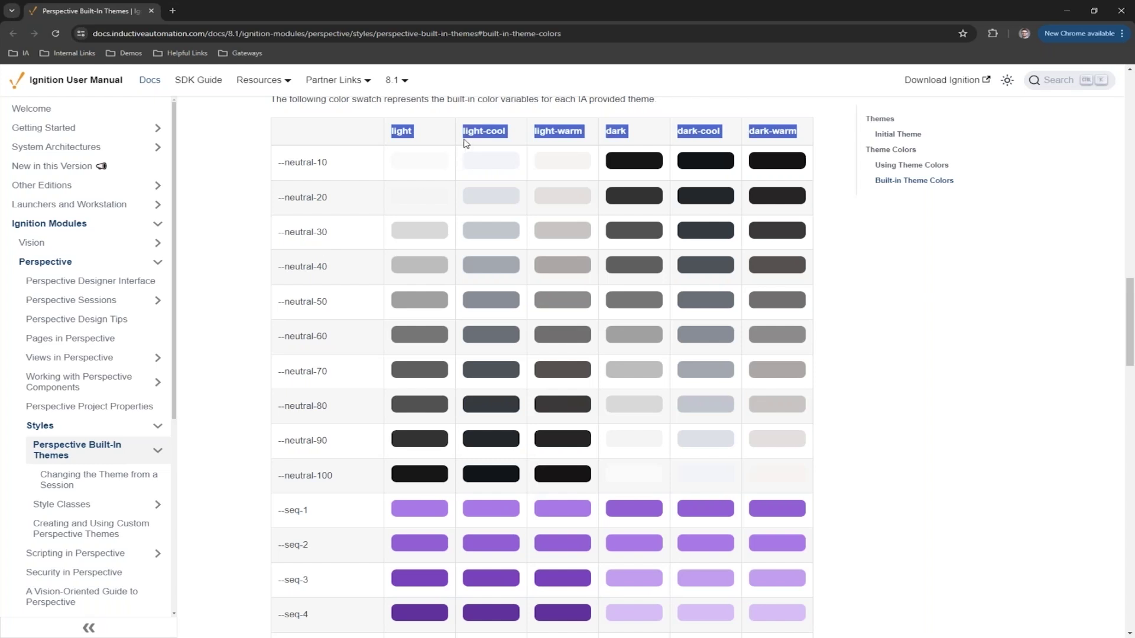
left_click(373, 235)
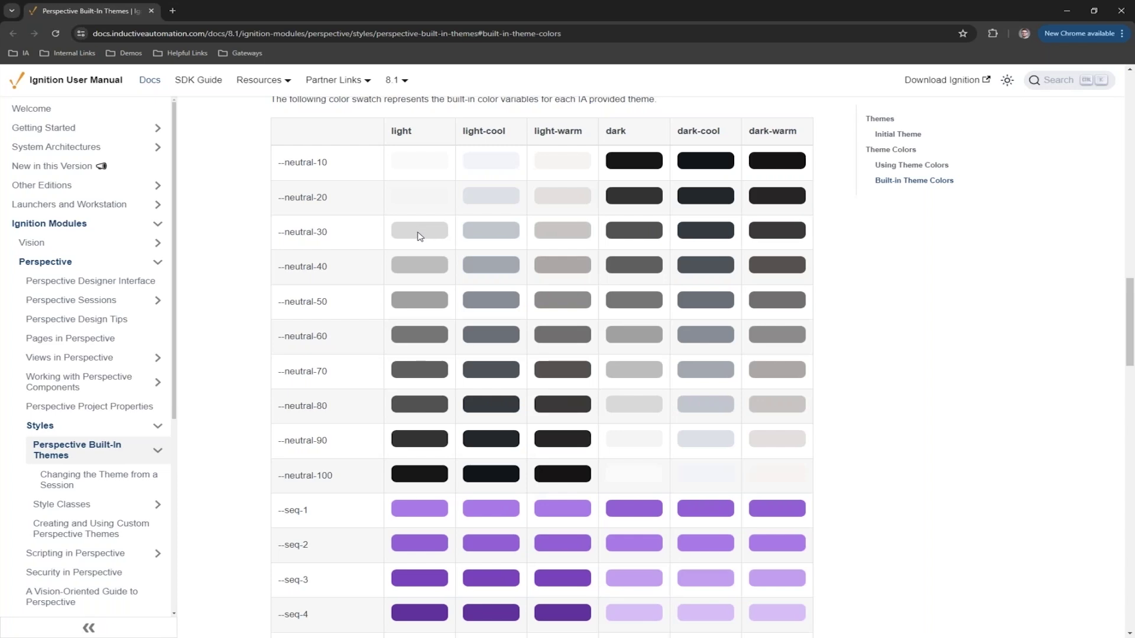
Look through the remaining color variables in the table, from the neutral, seq, div and qual groups to the error, info and warning colors.
scroll(528, 279, "down", 5)
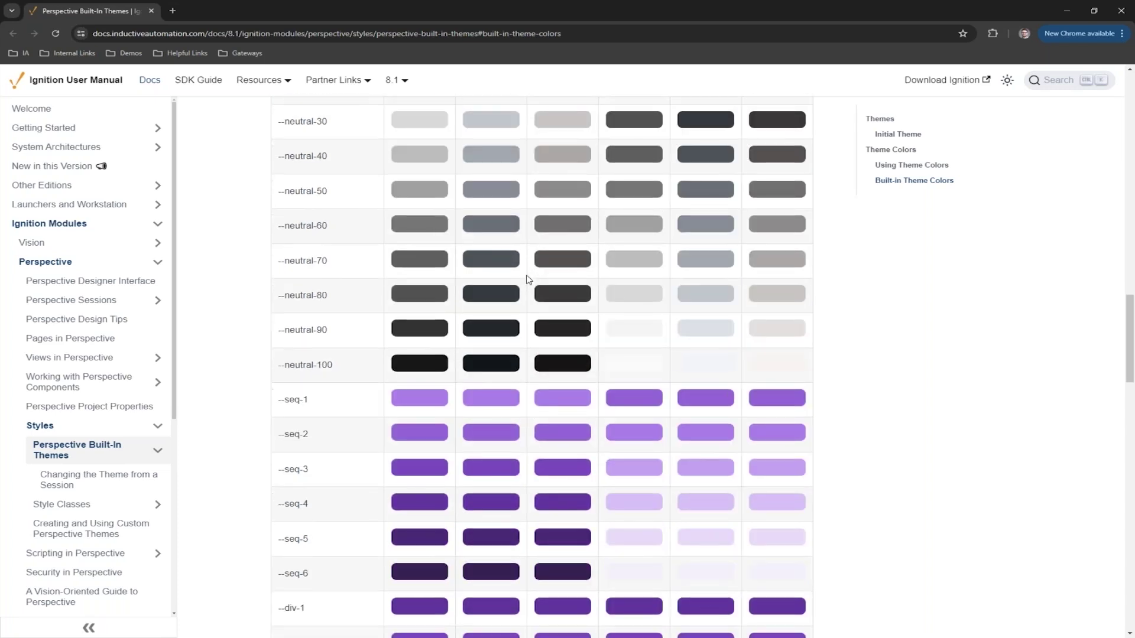
scroll(471, 312, "down", 5)
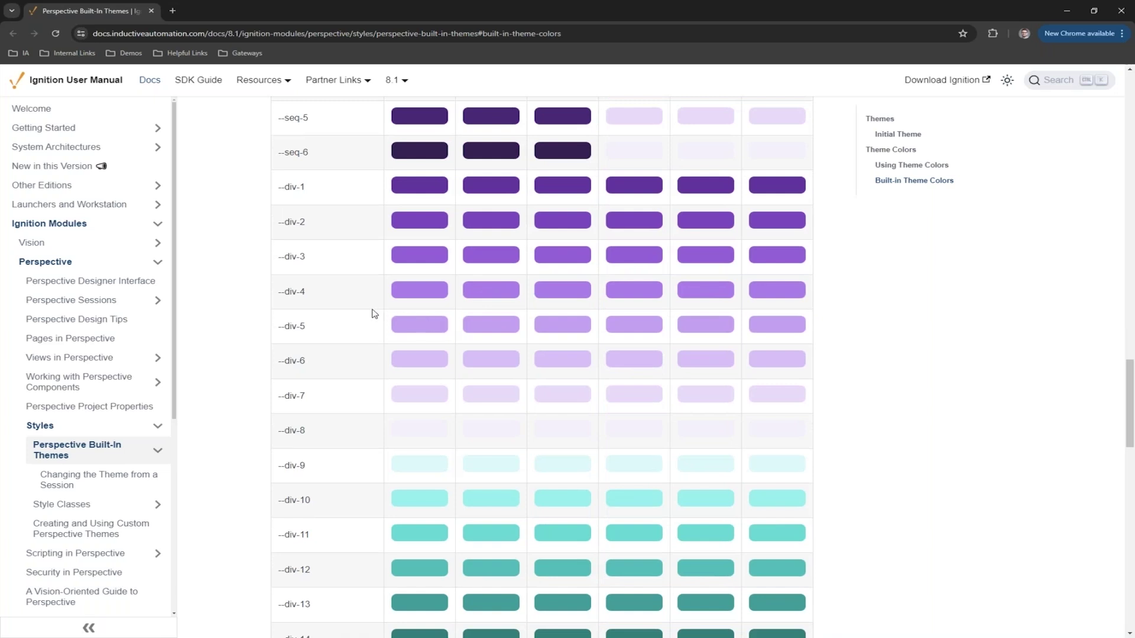
scroll(313, 297, "down", 1)
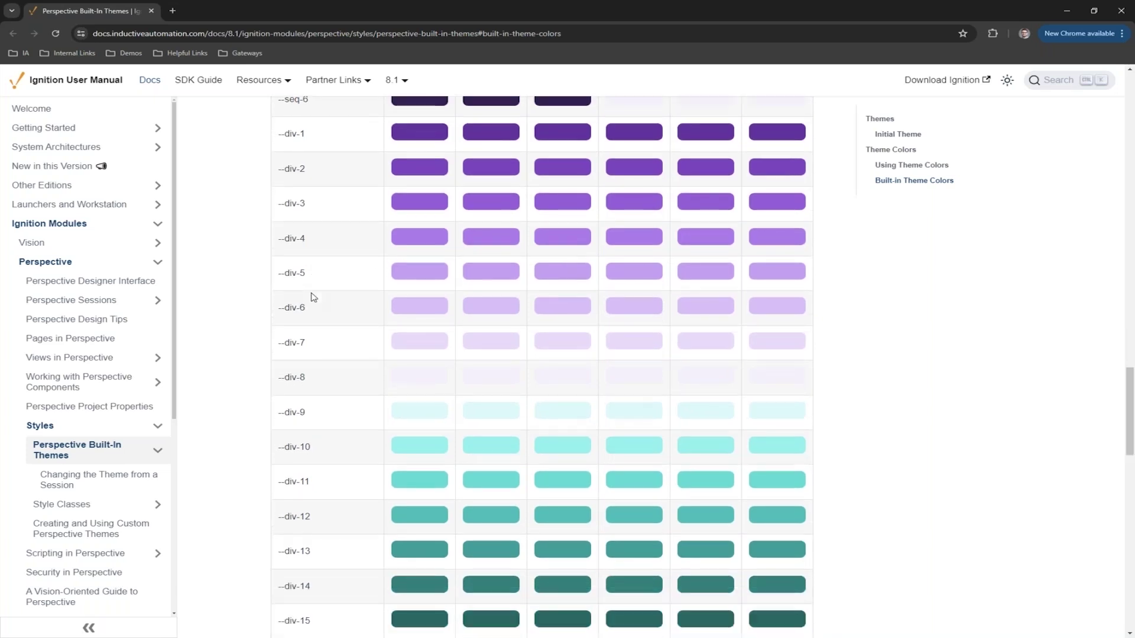
scroll(316, 296, "down", 9)
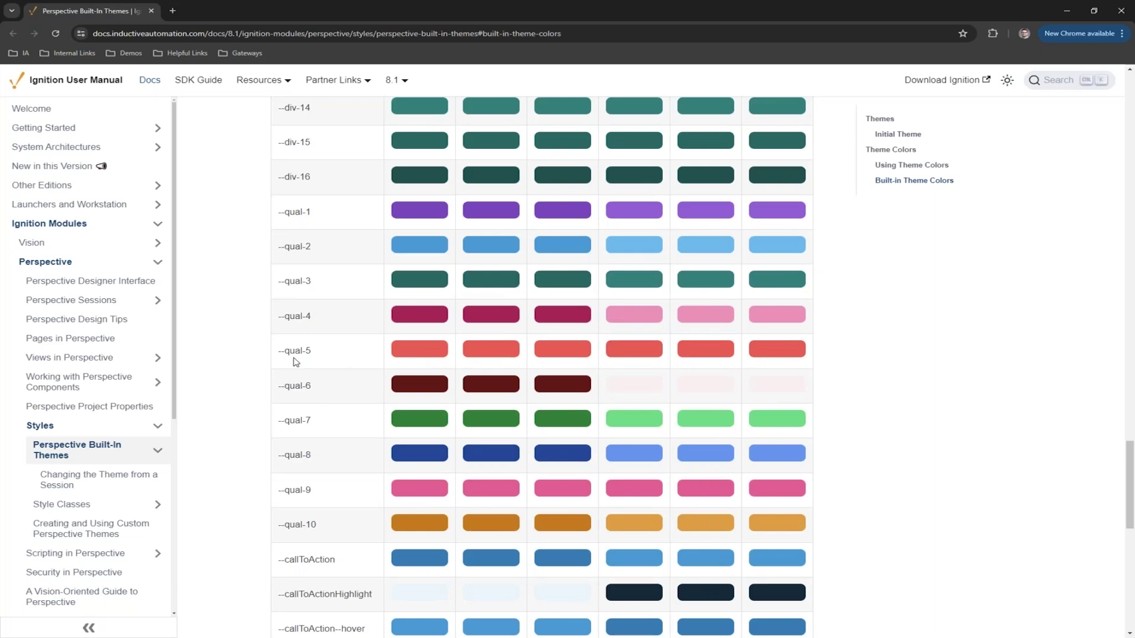
scroll(302, 363, "down", 3)
scroll(310, 383, "down", 1)
double_click(297, 519)
scroll(343, 537, "down", 3)
double_click(300, 466)
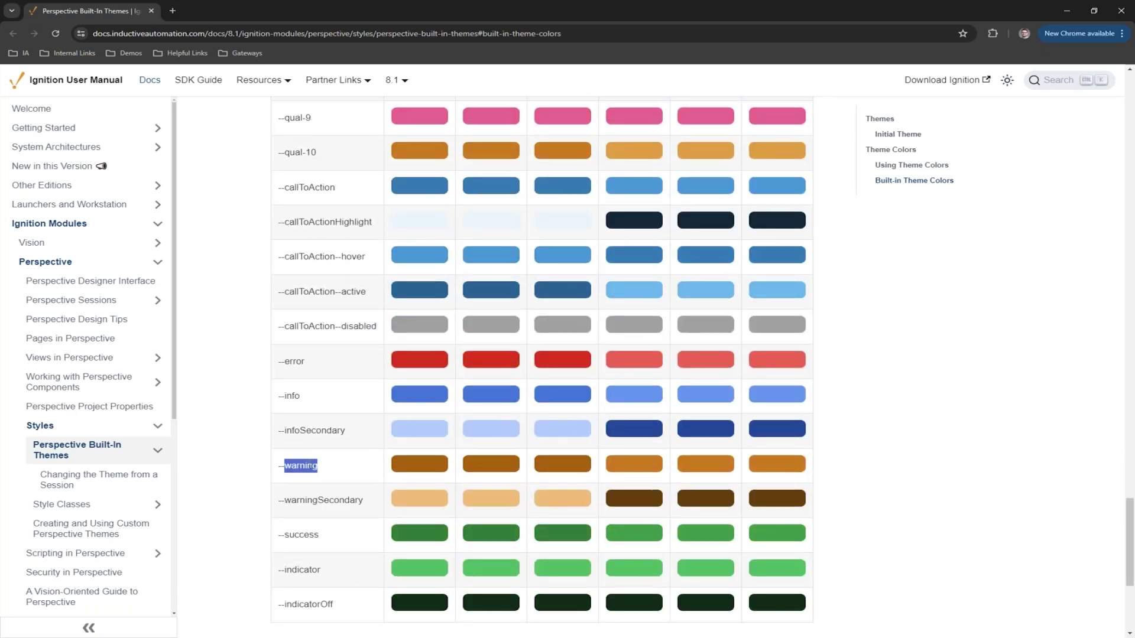
double_click(293, 404)
left_click(1005, 395)
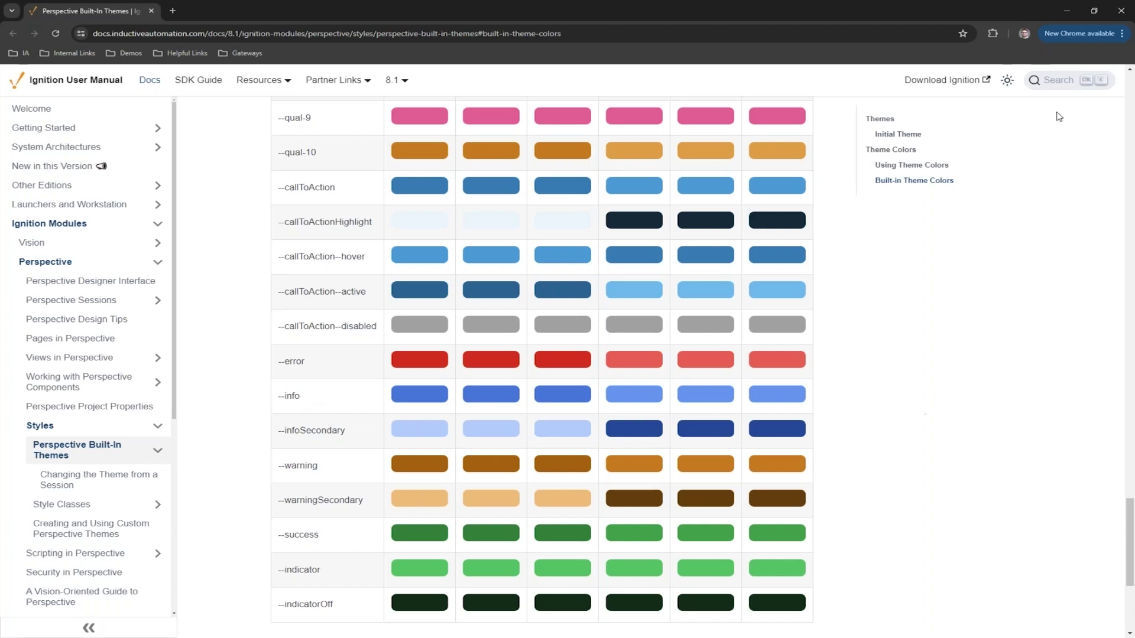
Return to Ignition Designer, set the Perspective session theme to light-cool and reopen the runner view.
left_click(1114, 13)
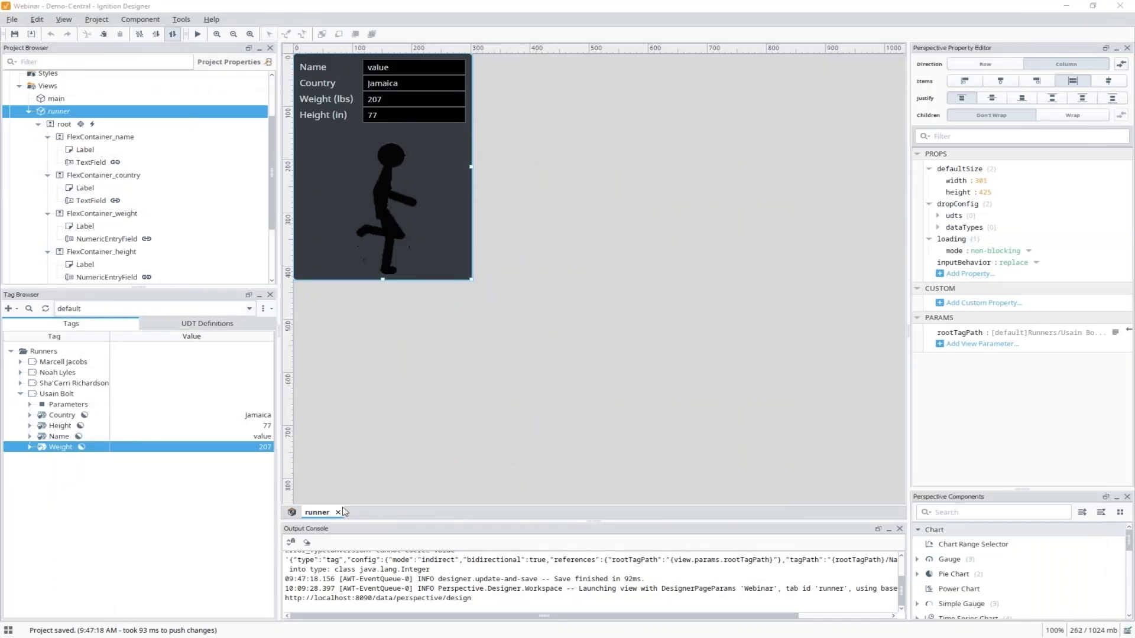
left_click(292, 513)
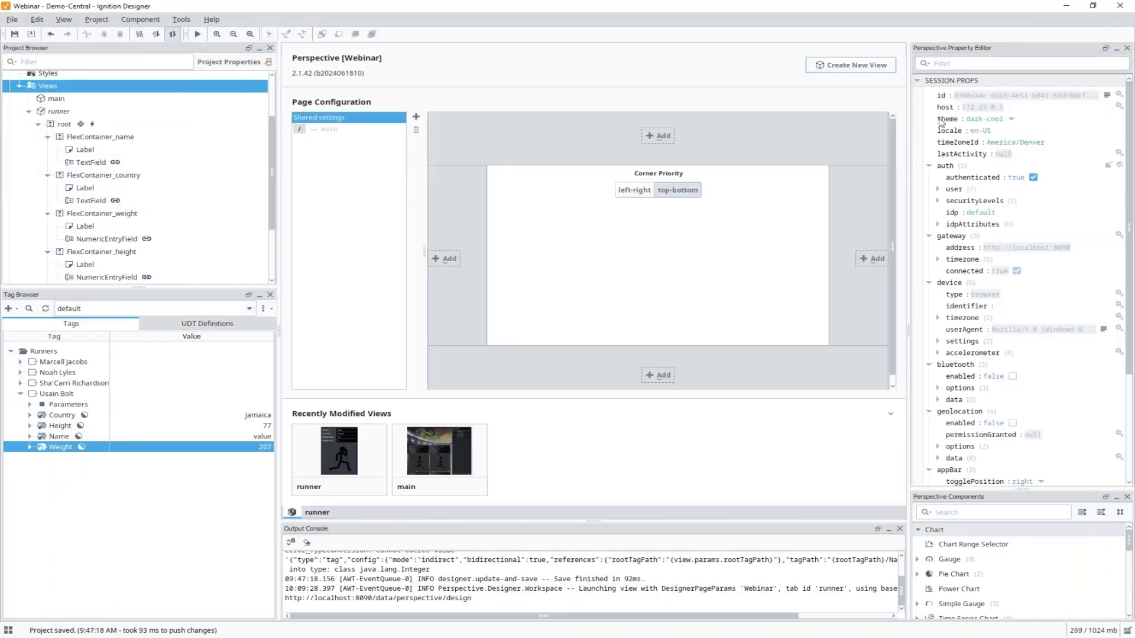
left_click(1012, 119)
left_click(994, 197)
left_click(318, 513)
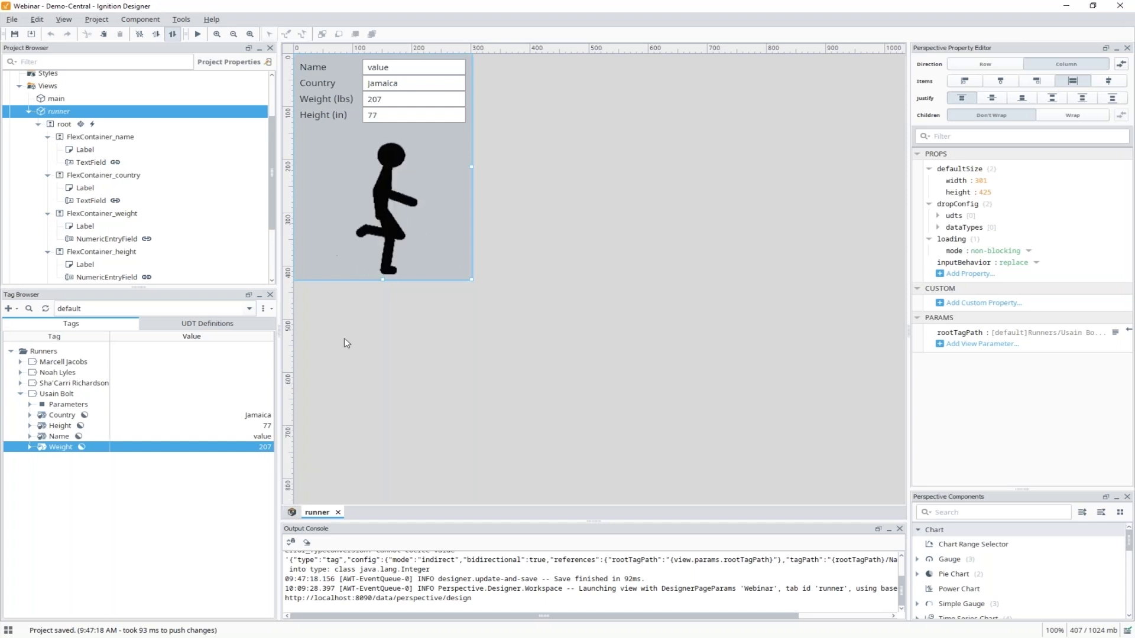
Open the event configuration of the running-figure image in the runner view.
left_click(402, 204)
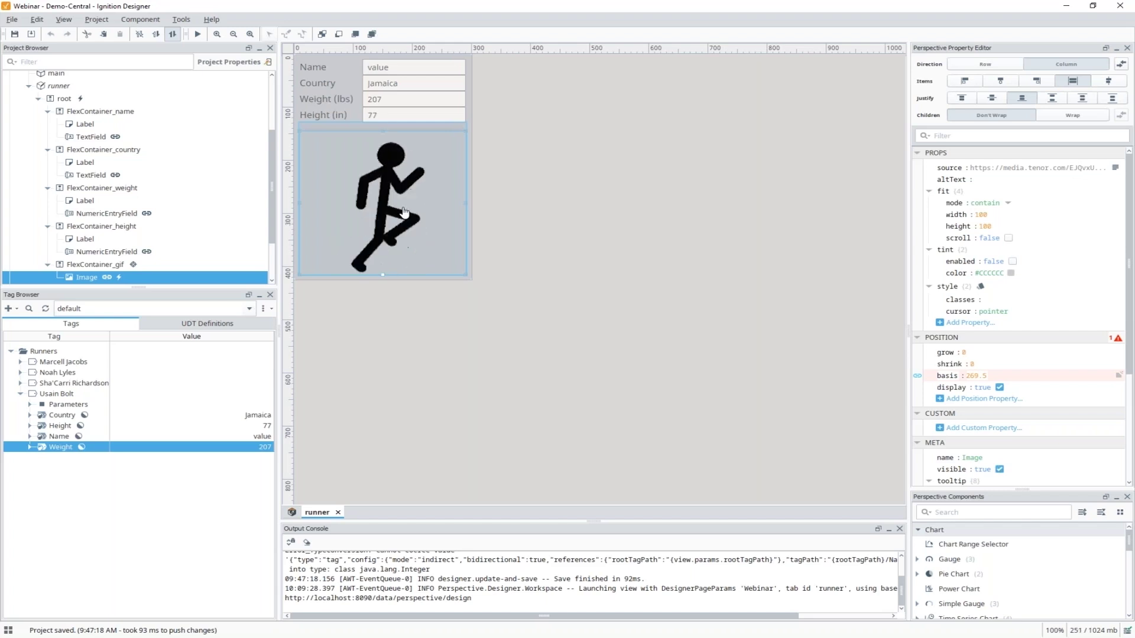
right_click(404, 207)
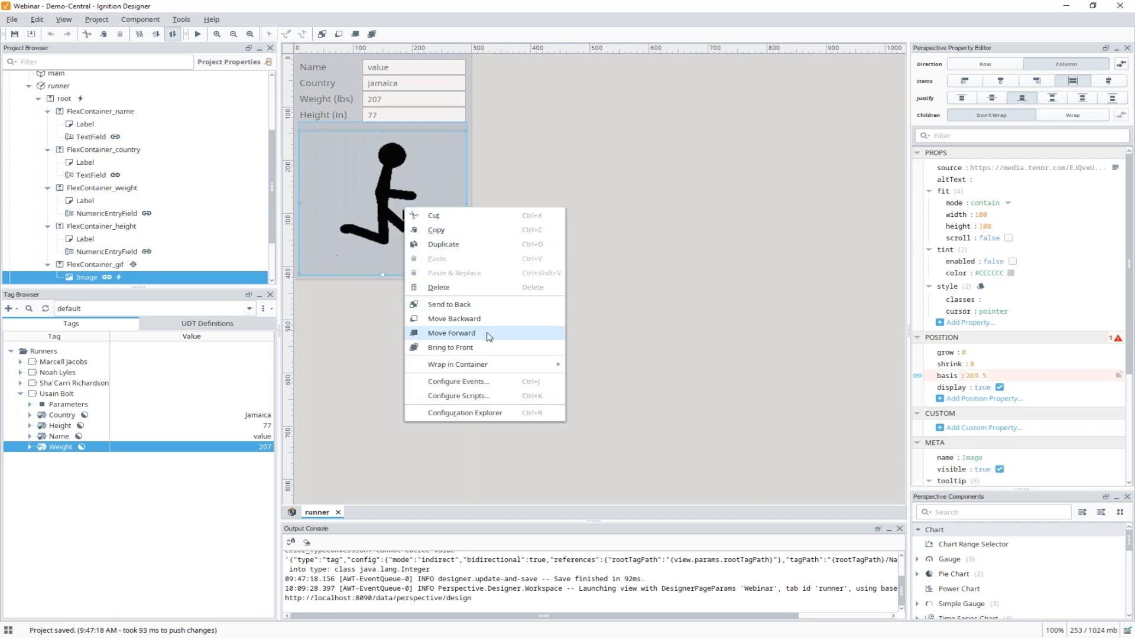
left_click(493, 385)
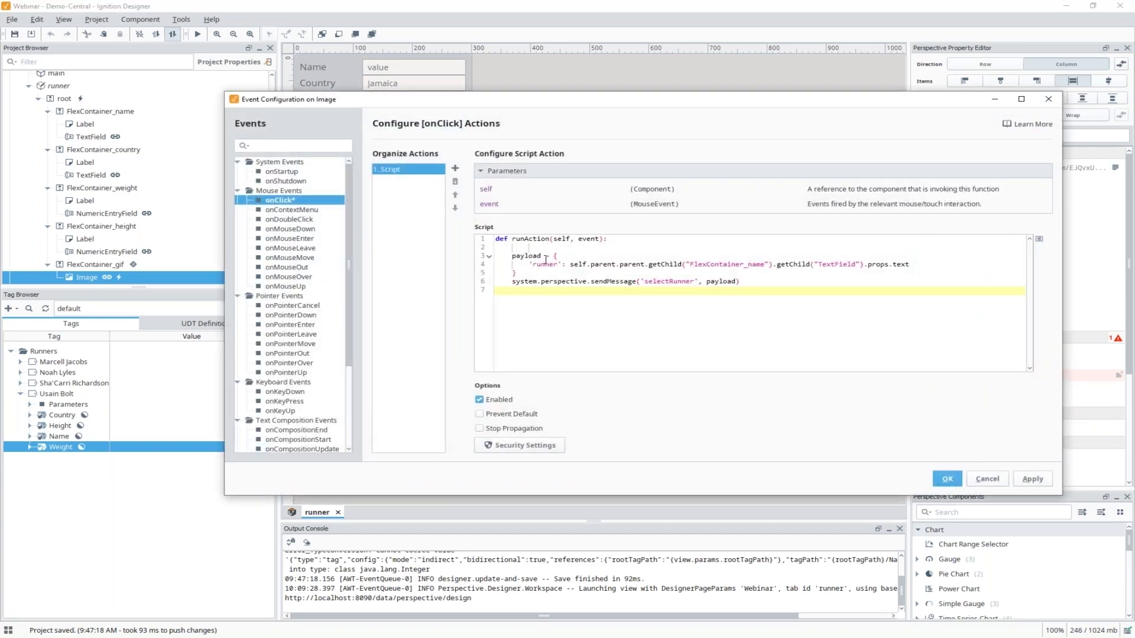
Examine the image's onClick script, including the runner payload and the selectRunner message it sends, and close it without saving.
left_click_drag(744, 281, 512, 256)
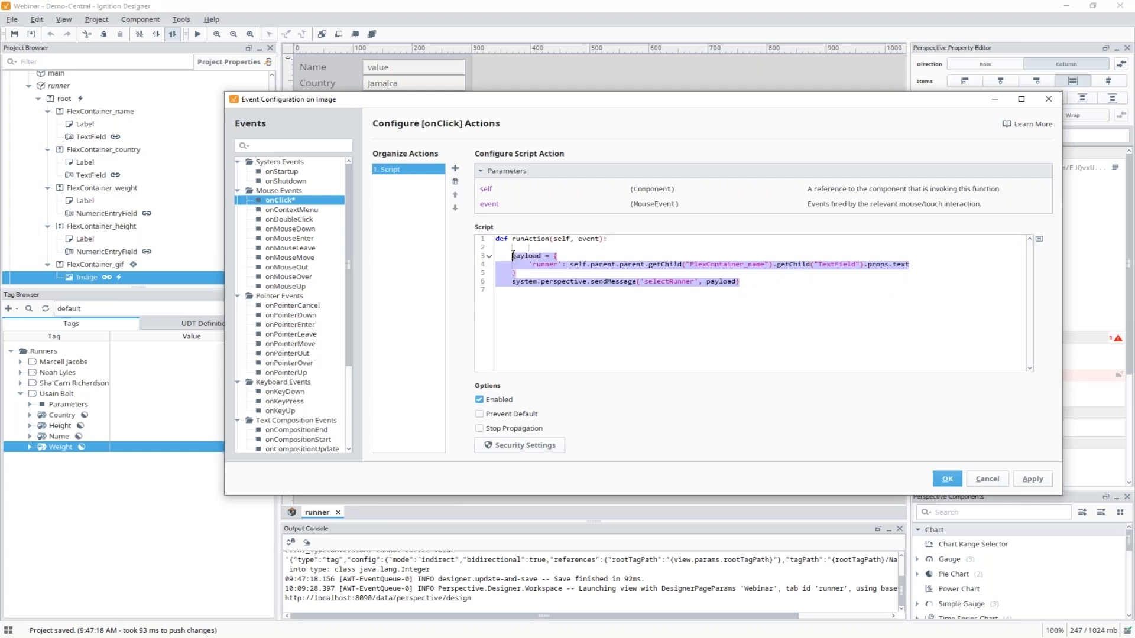
left_click_drag(740, 282, 518, 282)
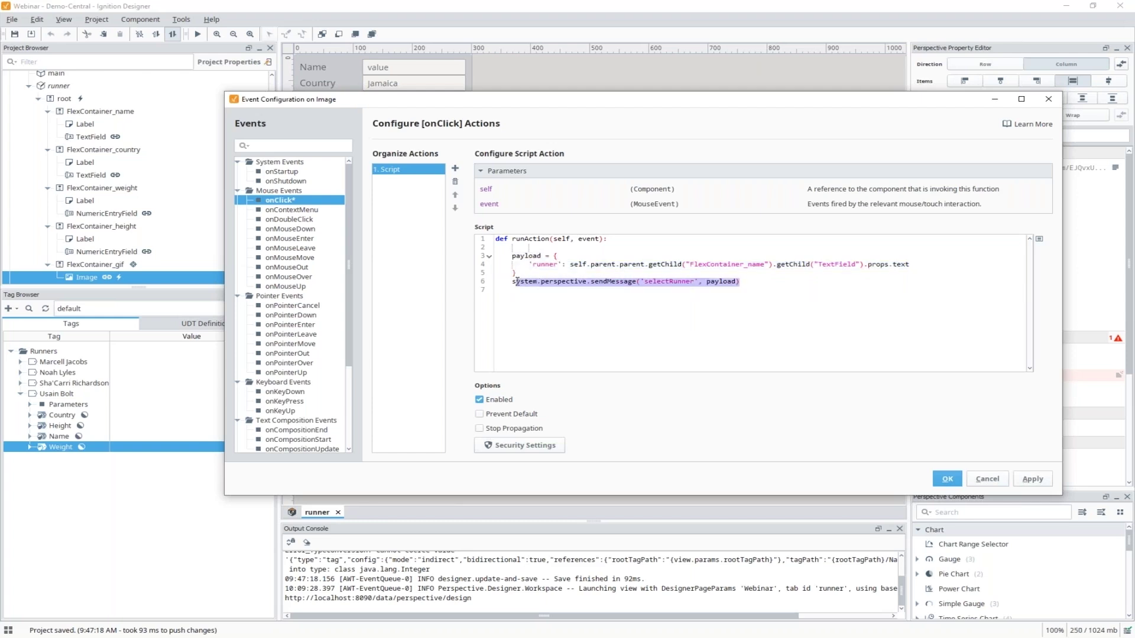
double_click(670, 282)
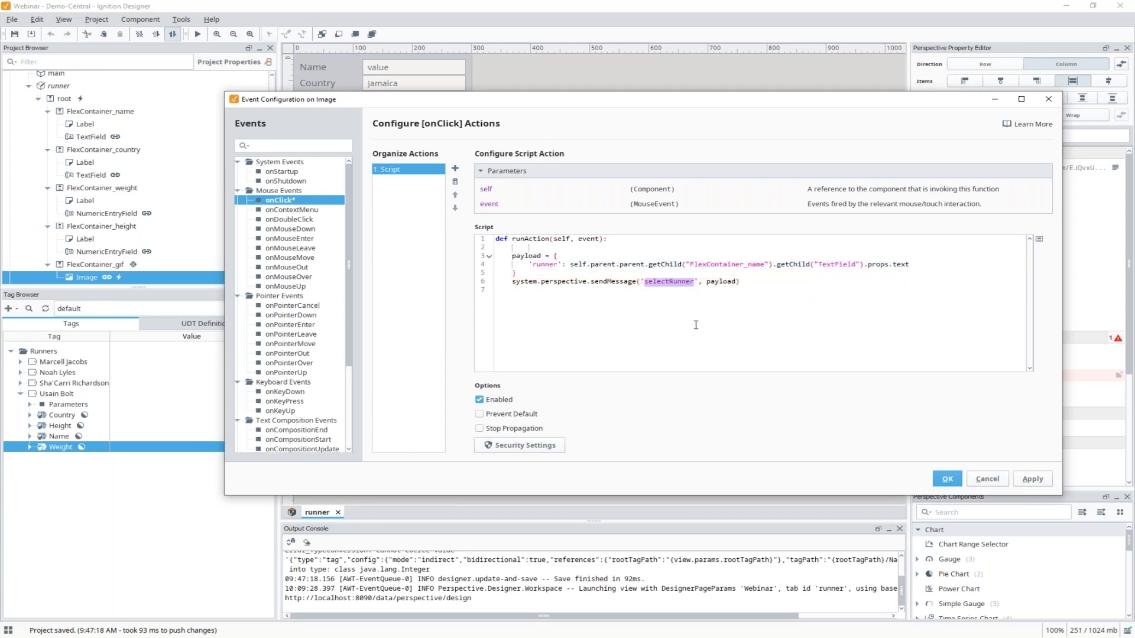
double_click(722, 282)
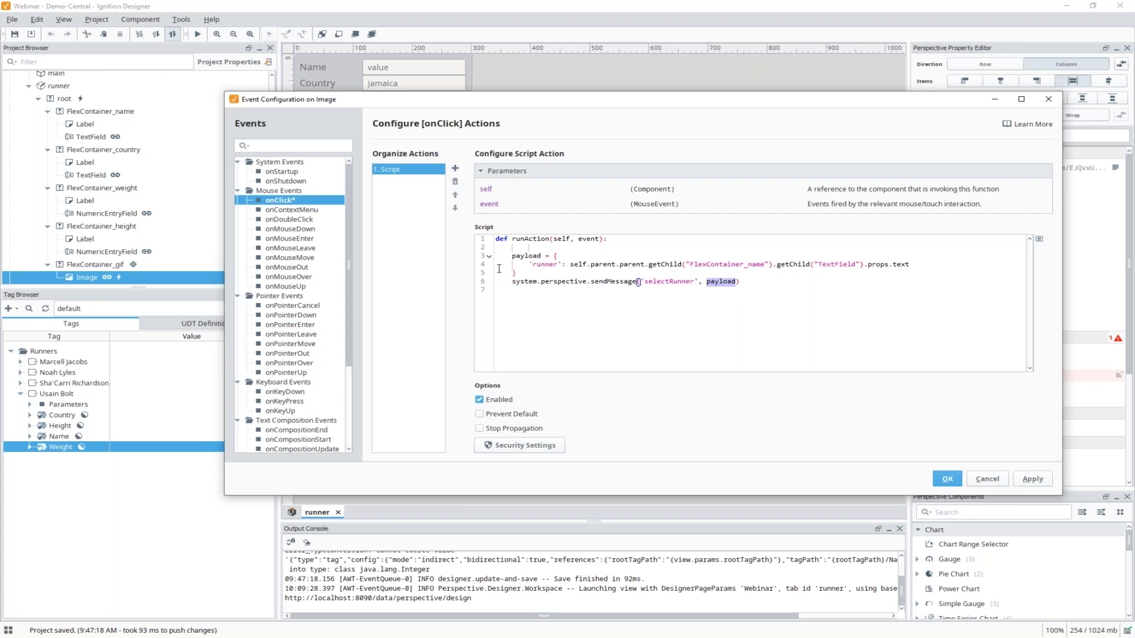
left_click_drag(526, 273, 498, 258)
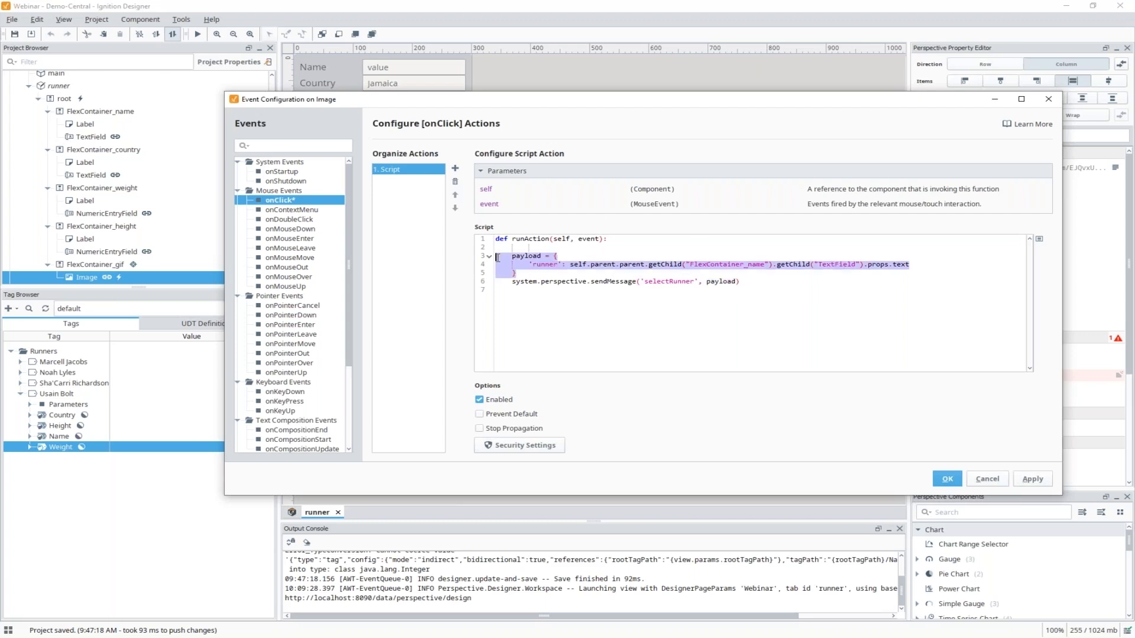
double_click(552, 266)
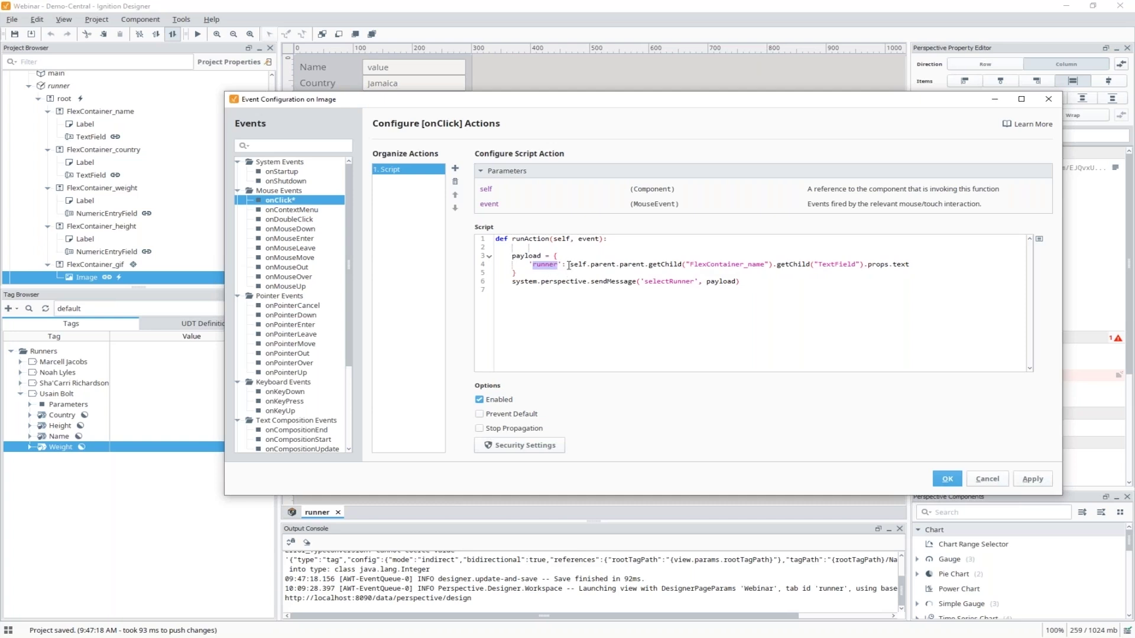
left_click_drag(571, 264, 917, 264)
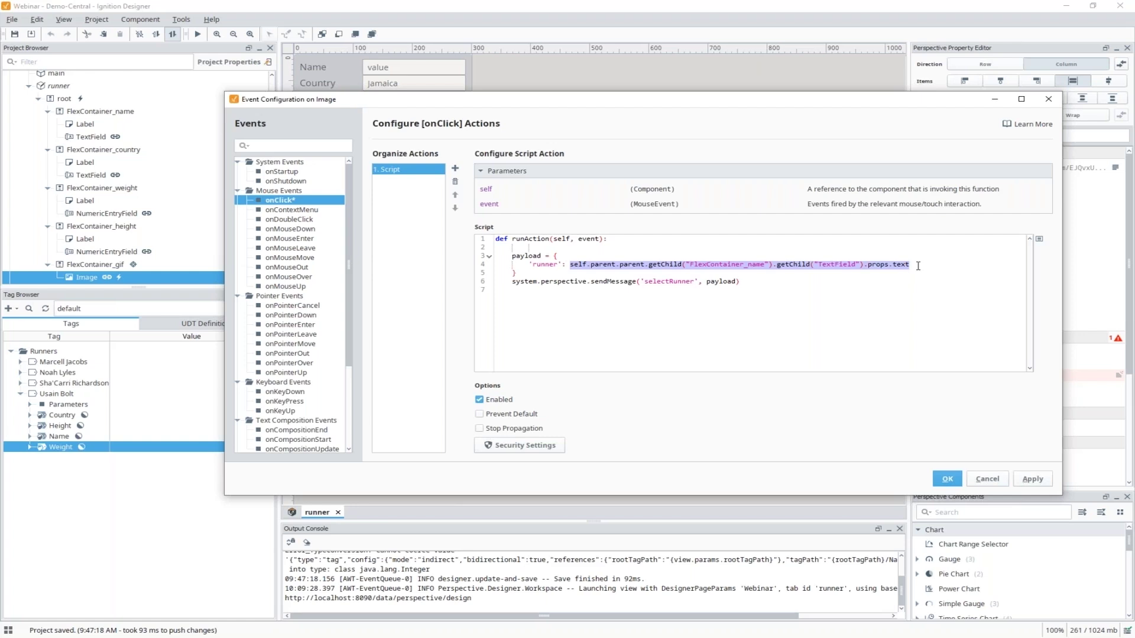
double_click(669, 281)
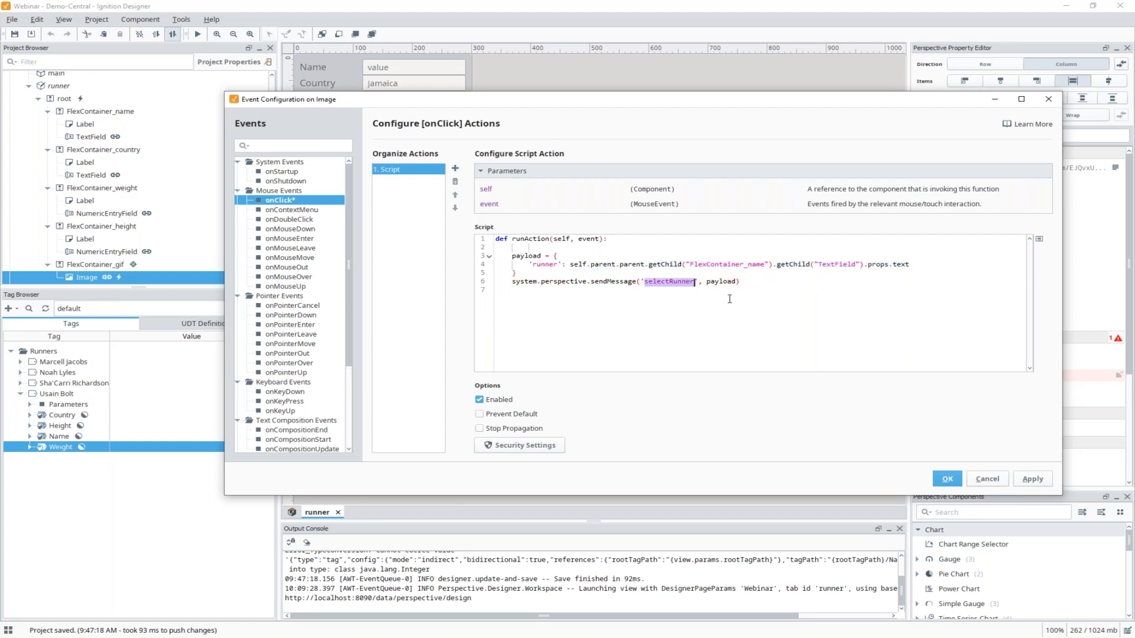
left_click(987, 478)
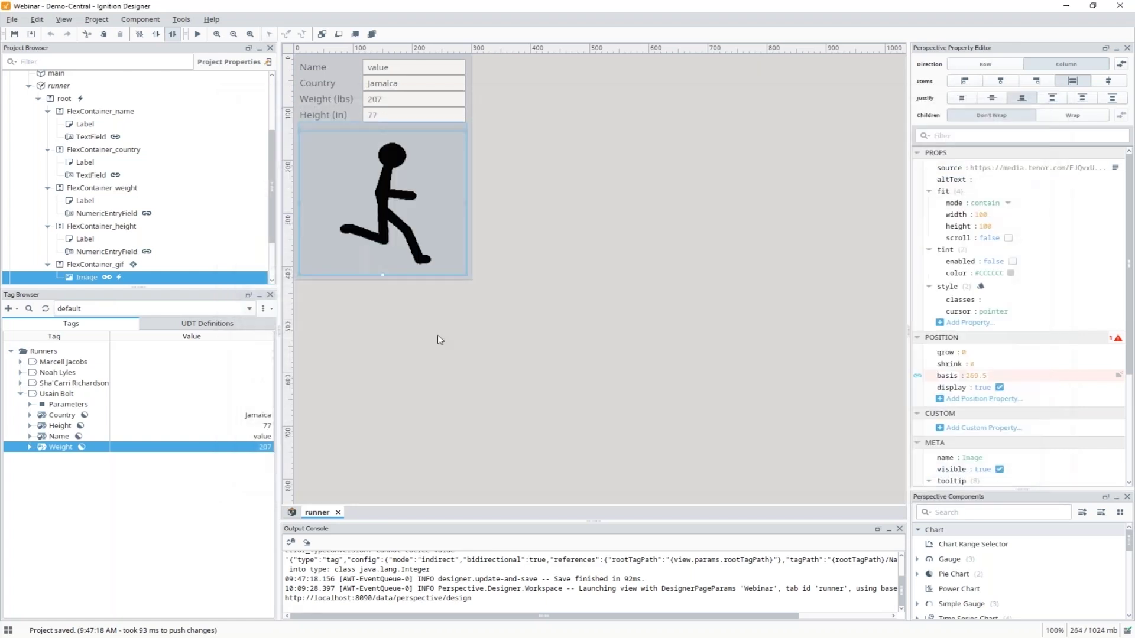
Open the main view and select its runner results table.
double_click(56, 74)
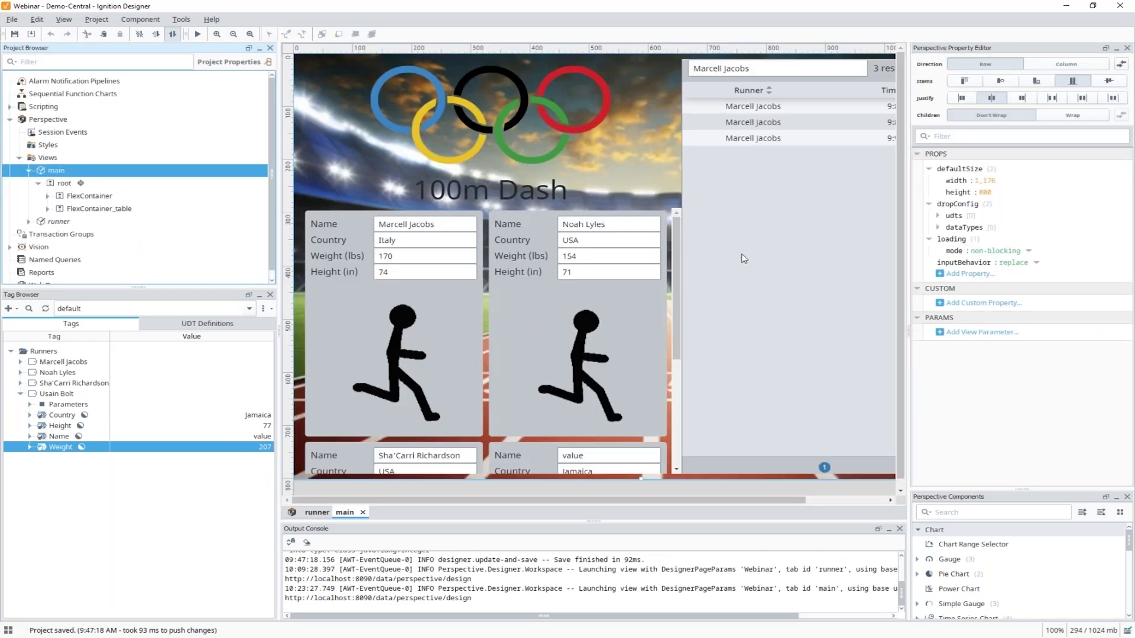
left_click(799, 203)
right_click(792, 192)
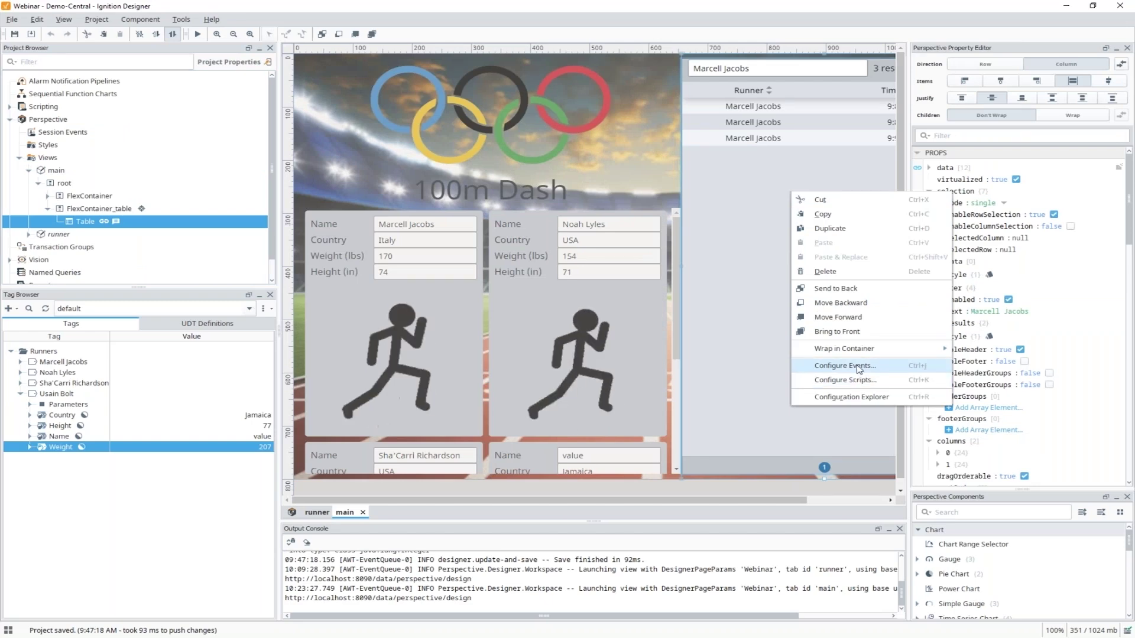
left_click(859, 368)
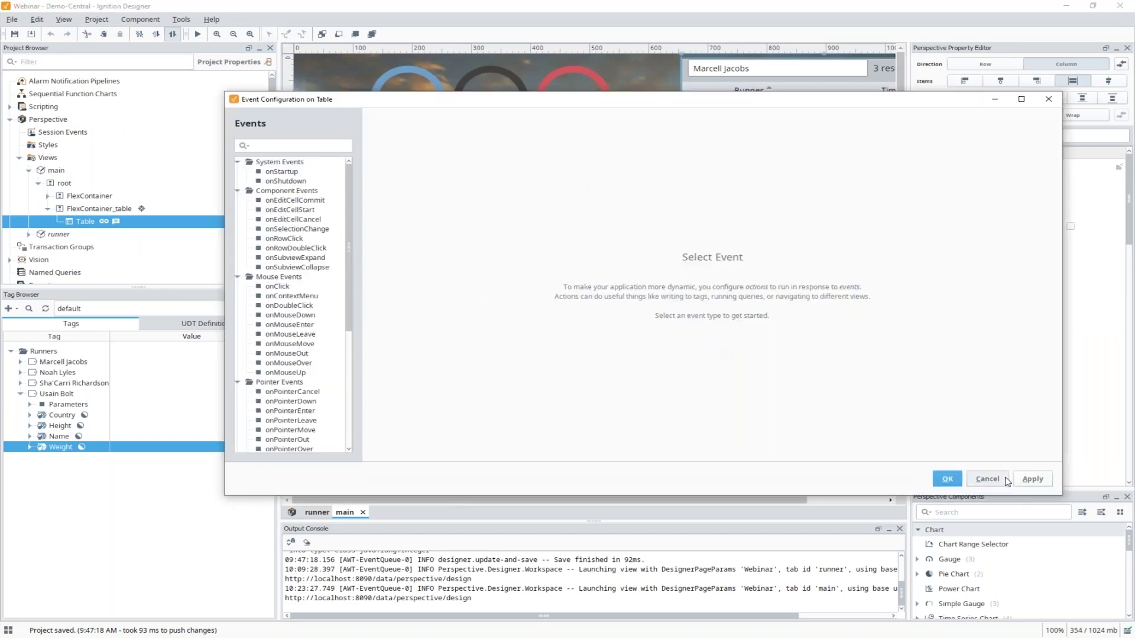
key("Escape")
Open the table's script configuration, enlarge the window and display the selectRunner message handler.
right_click(774, 246)
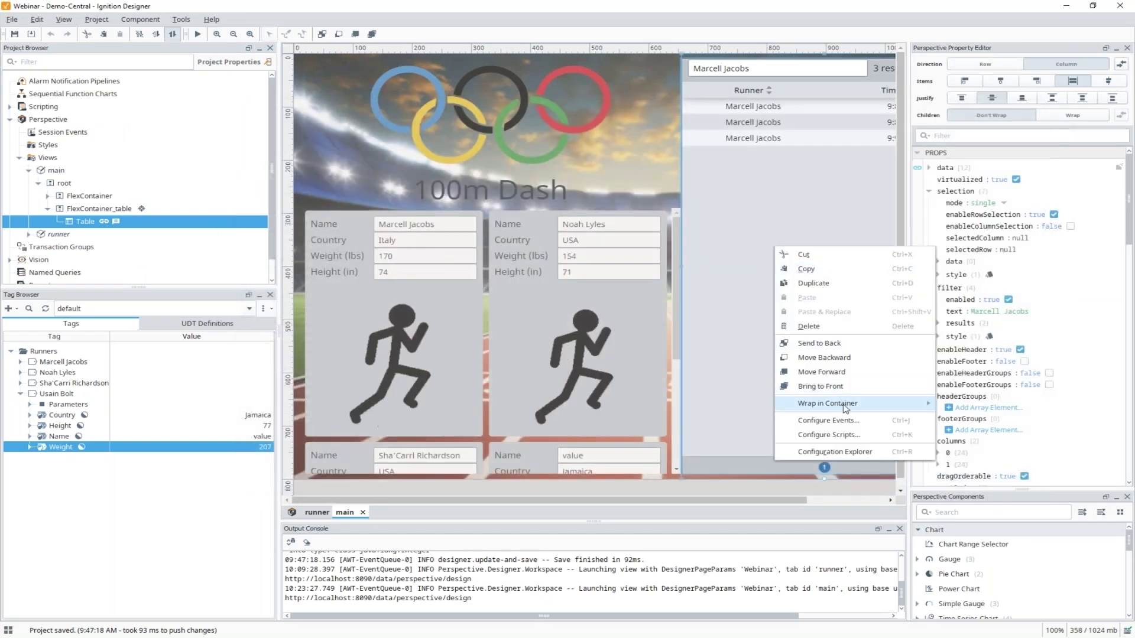
left_click(834, 435)
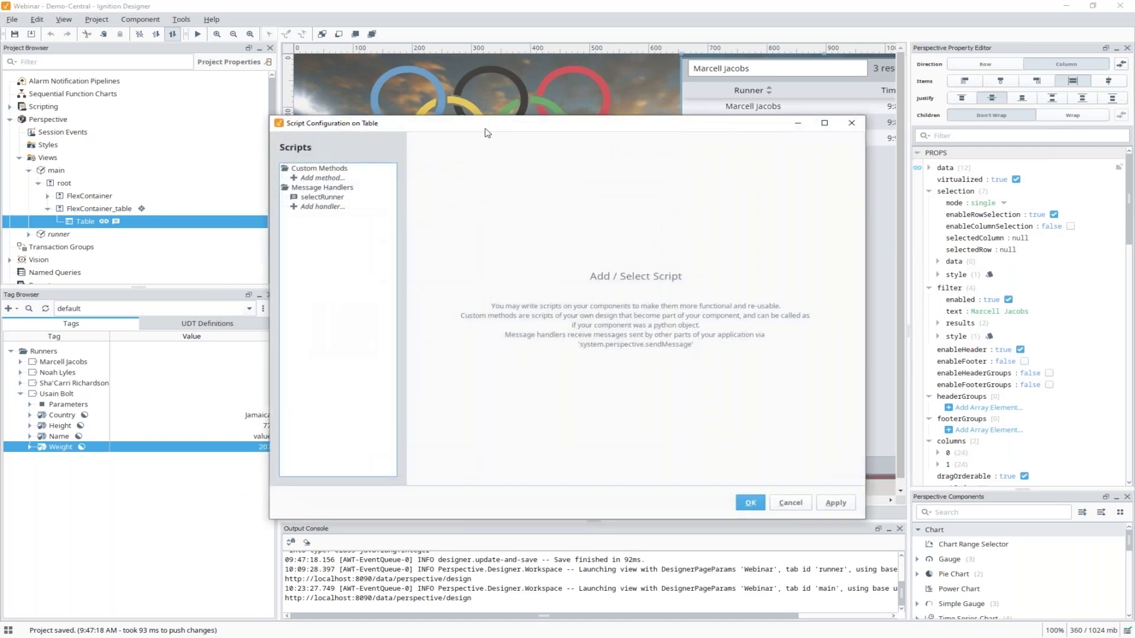
left_click_drag(270, 117, 217, 74)
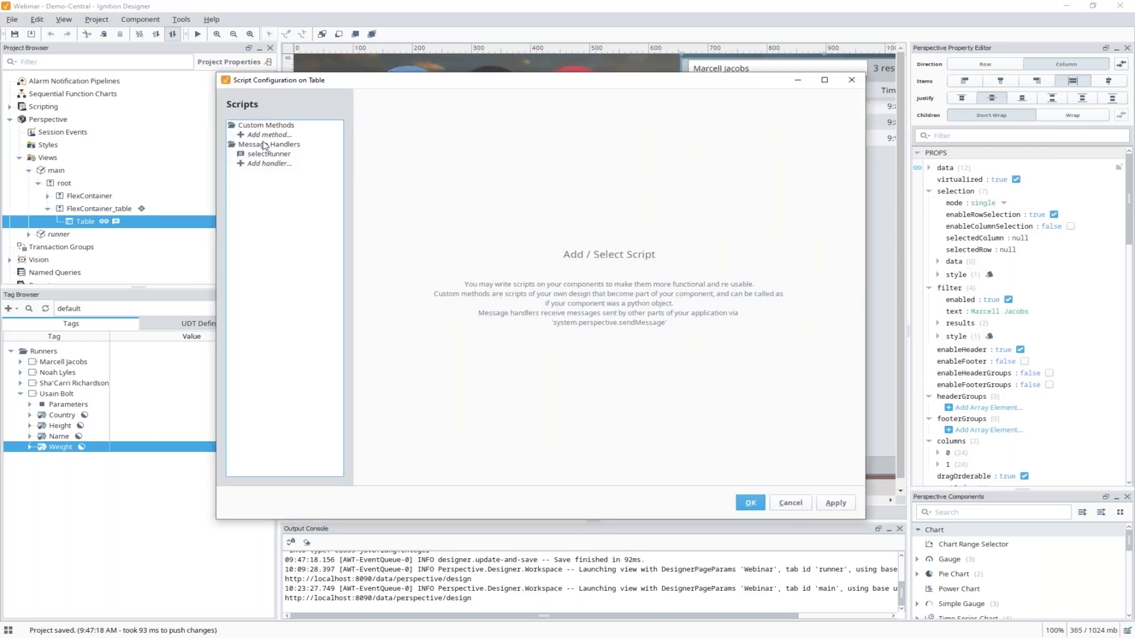
left_click(264, 155)
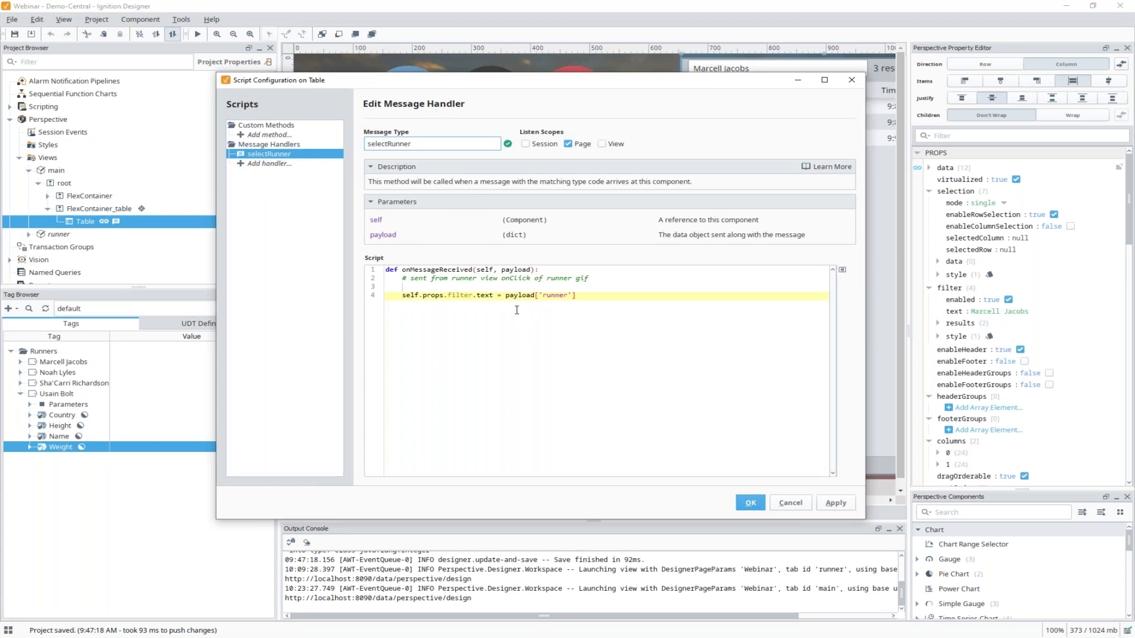
Examine the handler line that assigns payload['runner'] to self.props.filter.text, and close the script configuration without saving.
left_click_drag(603, 294, 402, 295)
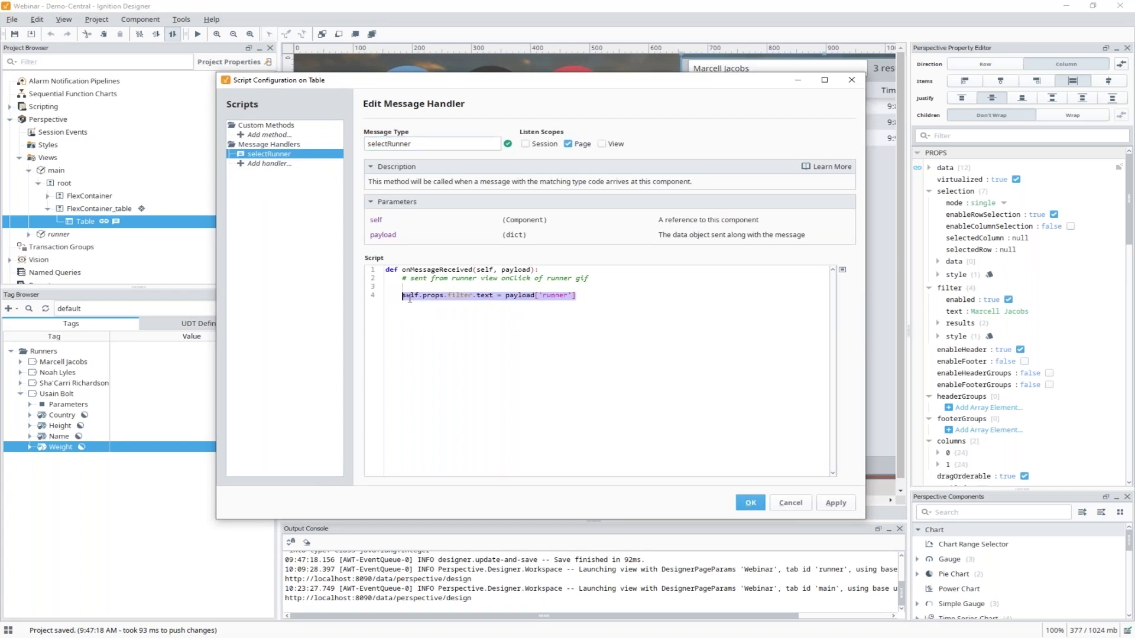
left_click_drag(401, 296, 434, 296)
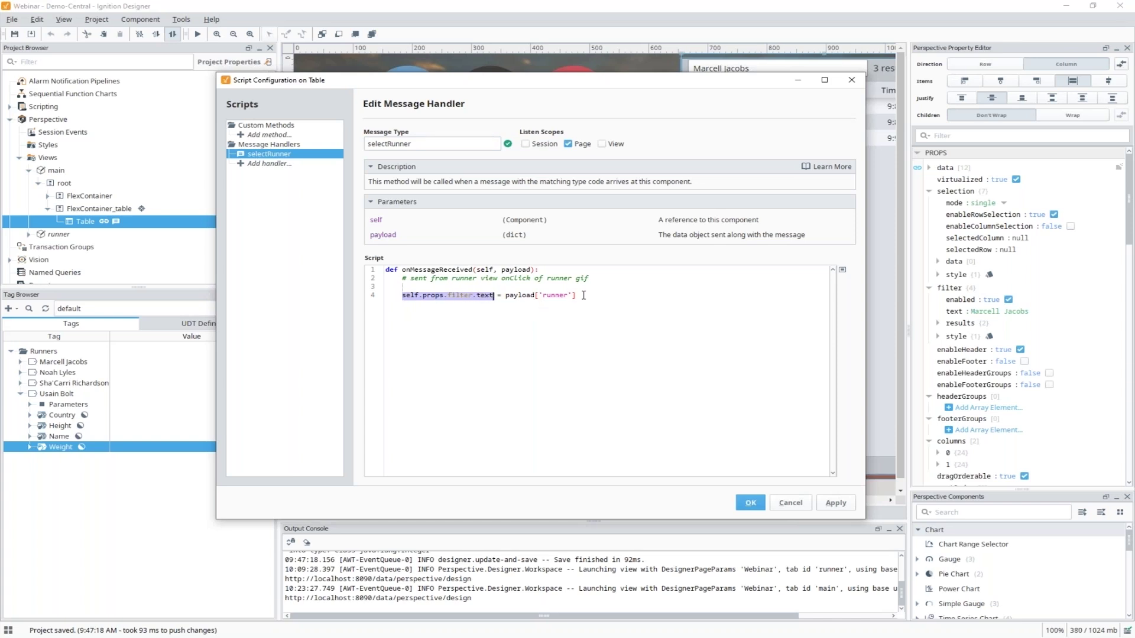
left_click_drag(583, 295, 523, 296)
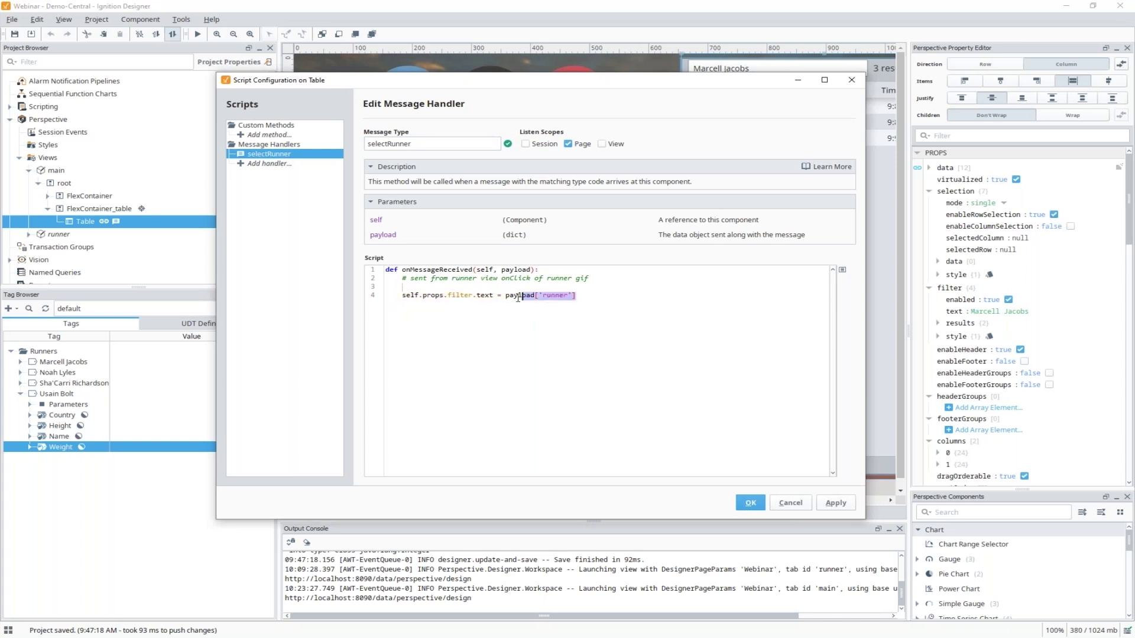
left_click(790, 503)
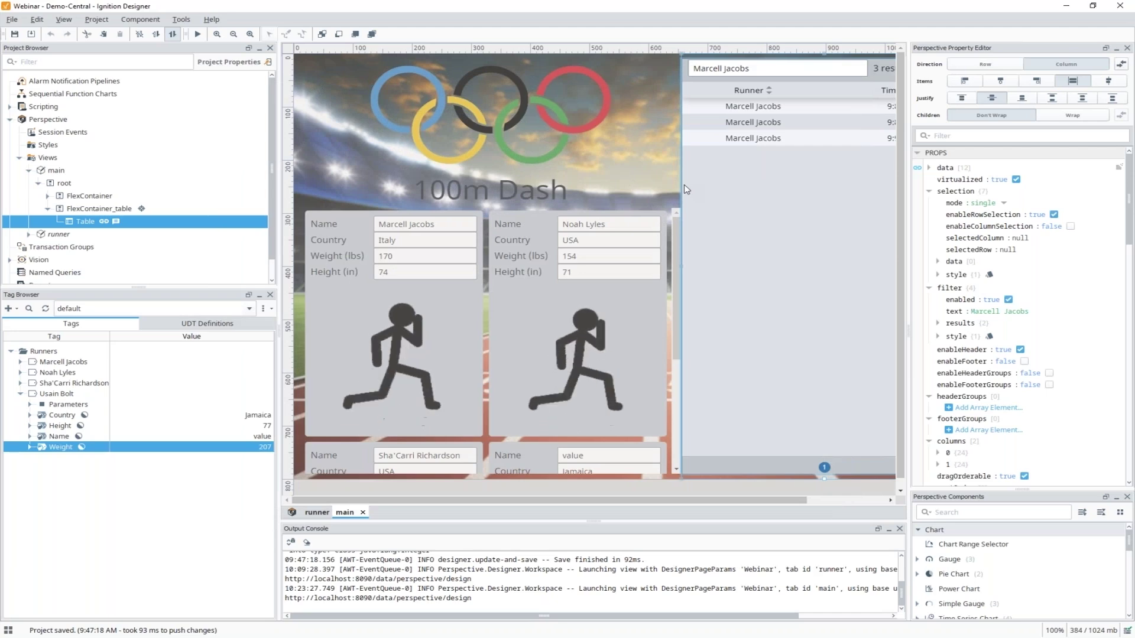